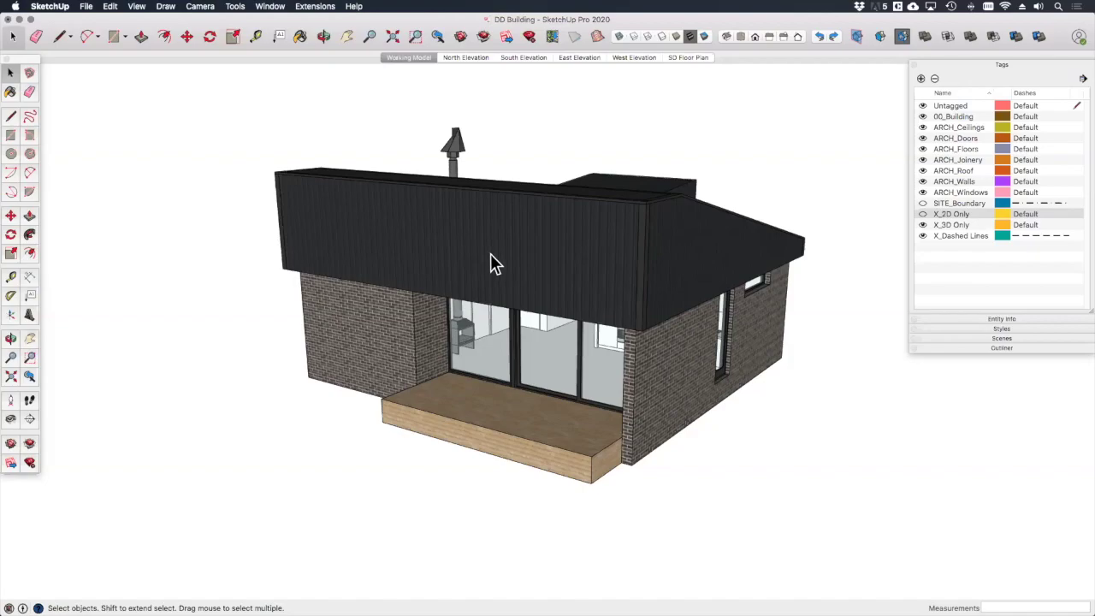
Orbit the model and preview the North, South, East, West elevation and SD Floor Plan scenes
mouse_move(493, 252)
middle_down()
mouse_move(631, 354)
mouse_move(501, 410)
mouse_move(817, 349)
mouse_move(884, 372)
middle_up()
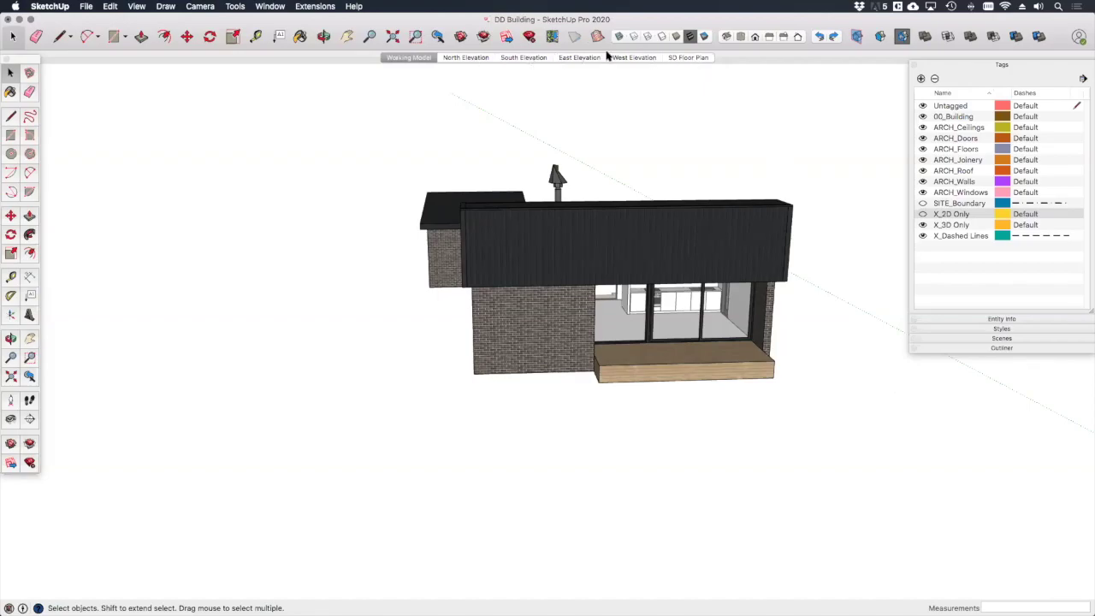
click(466, 58)
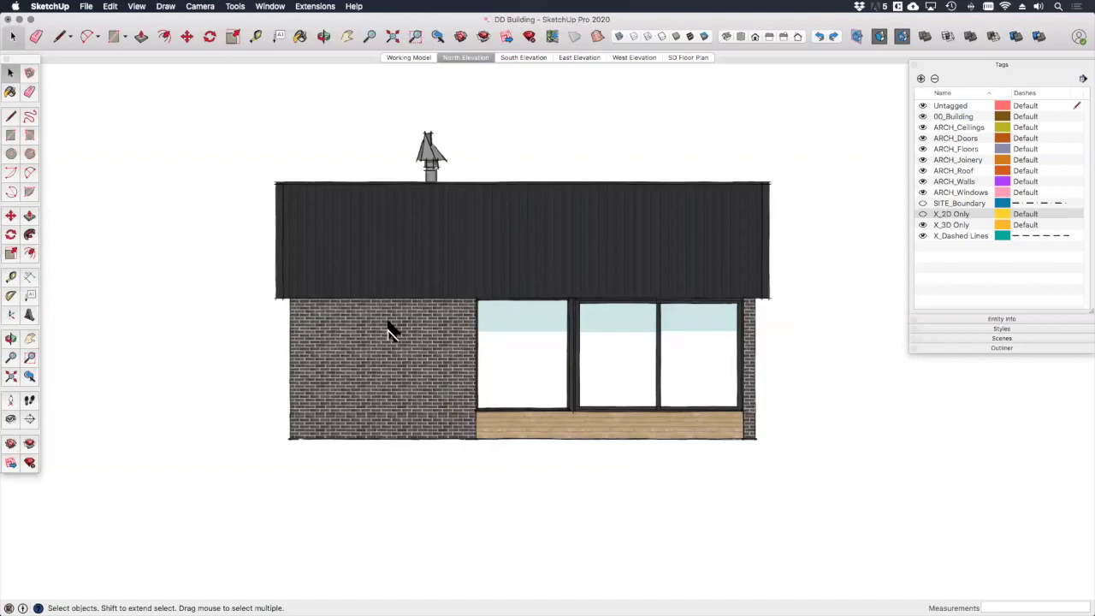
click(513, 58)
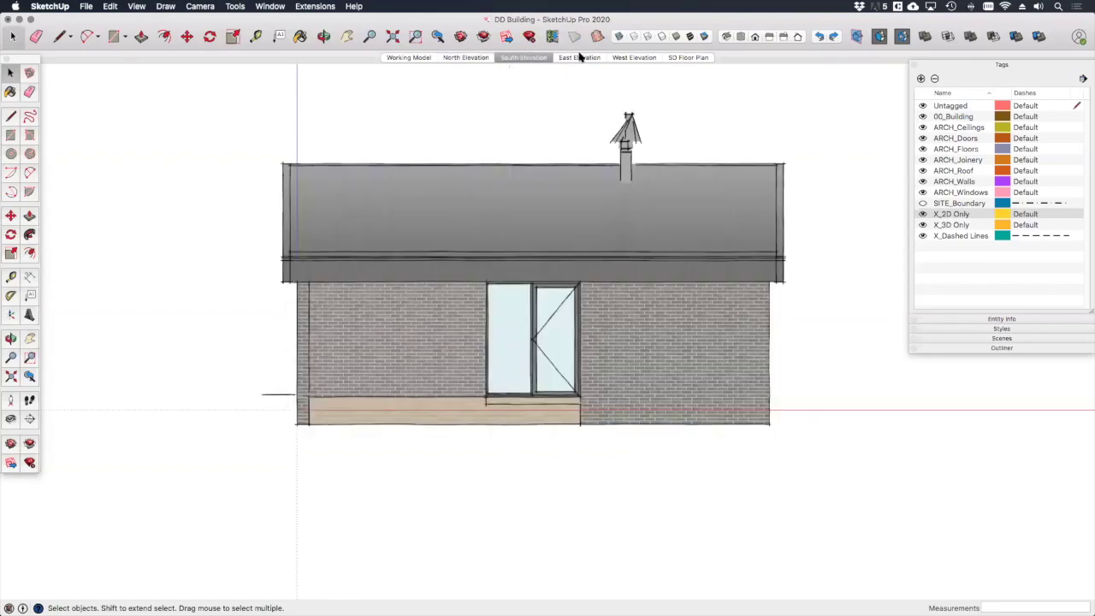
click(582, 57)
click(640, 57)
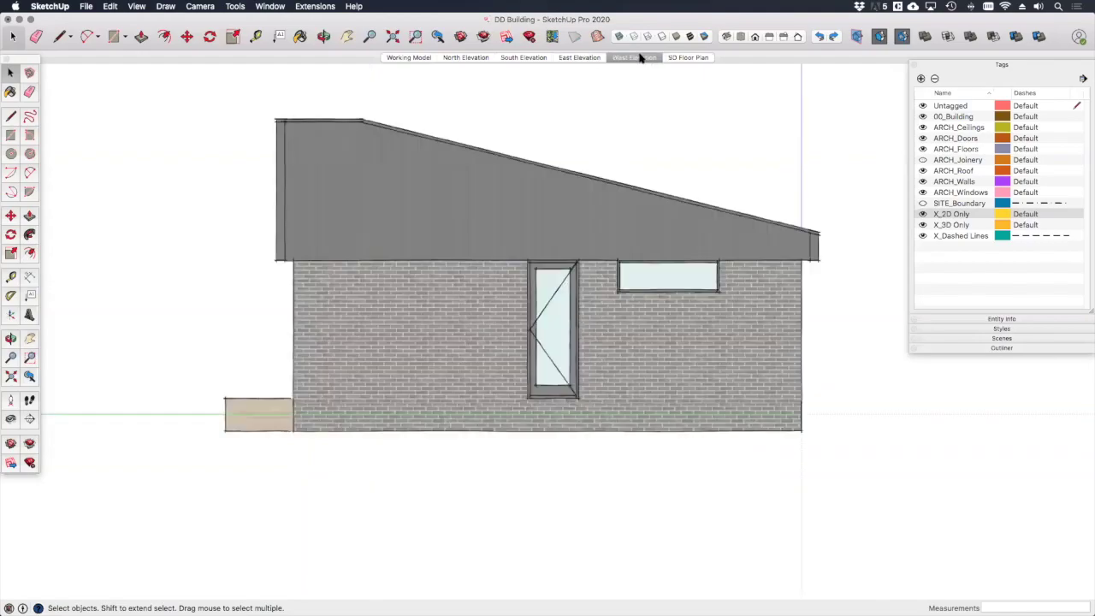
click(685, 57)
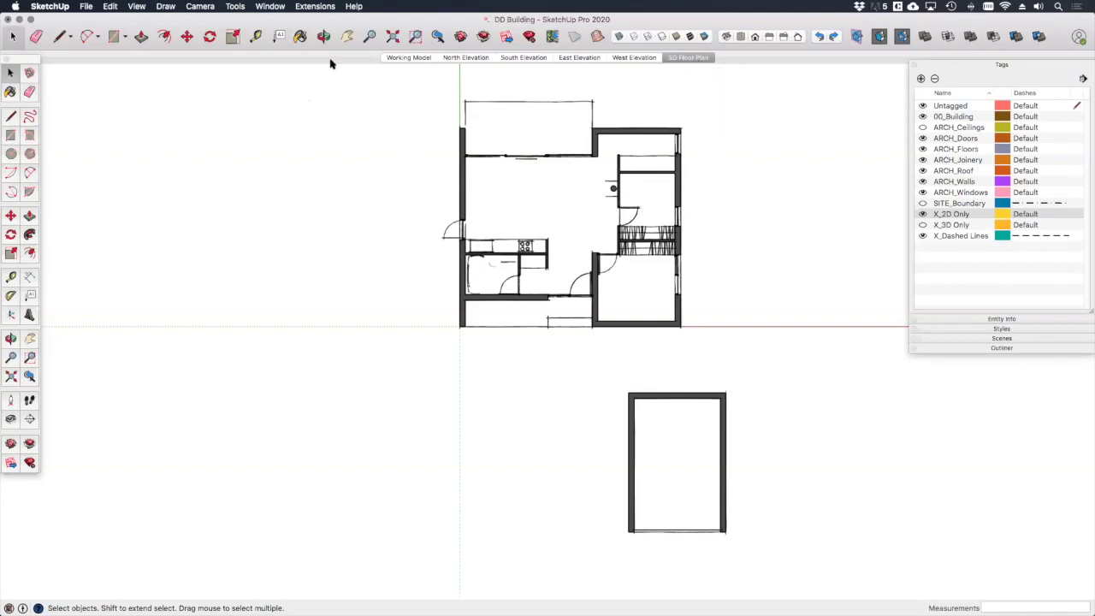
click(405, 58)
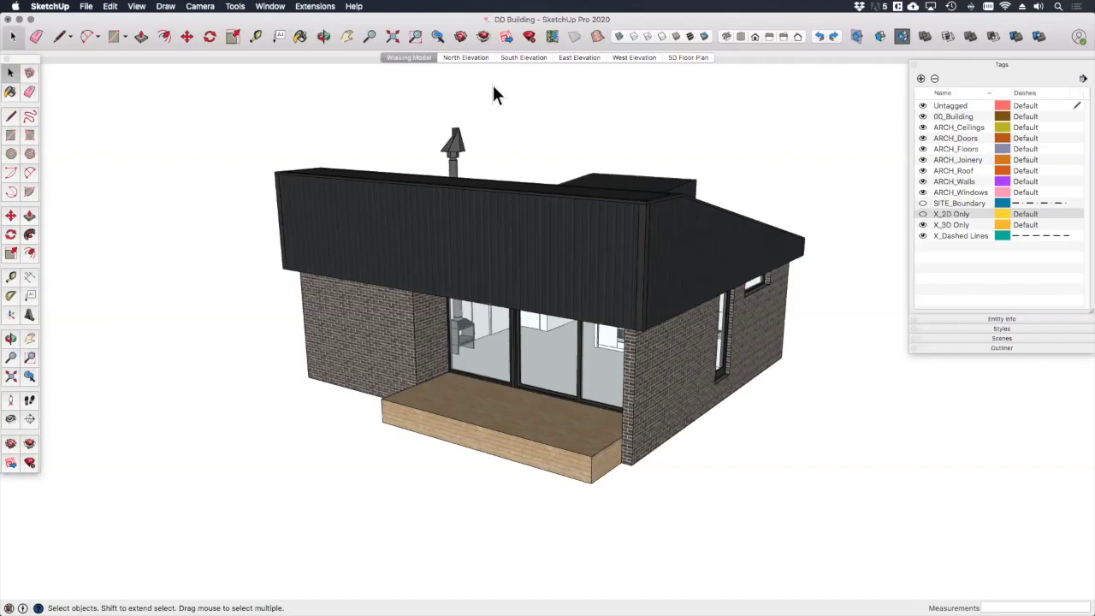
Rename the SD Floor Plan scene to DD Floor Plan in the Scenes tray
click(682, 57)
click(1016, 339)
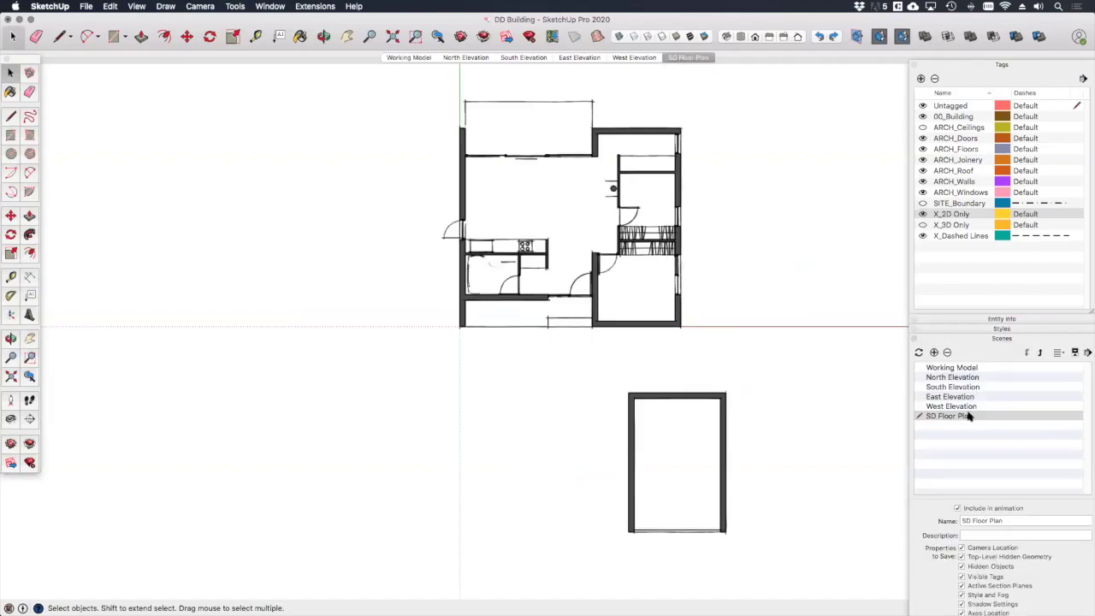
click(967, 520)
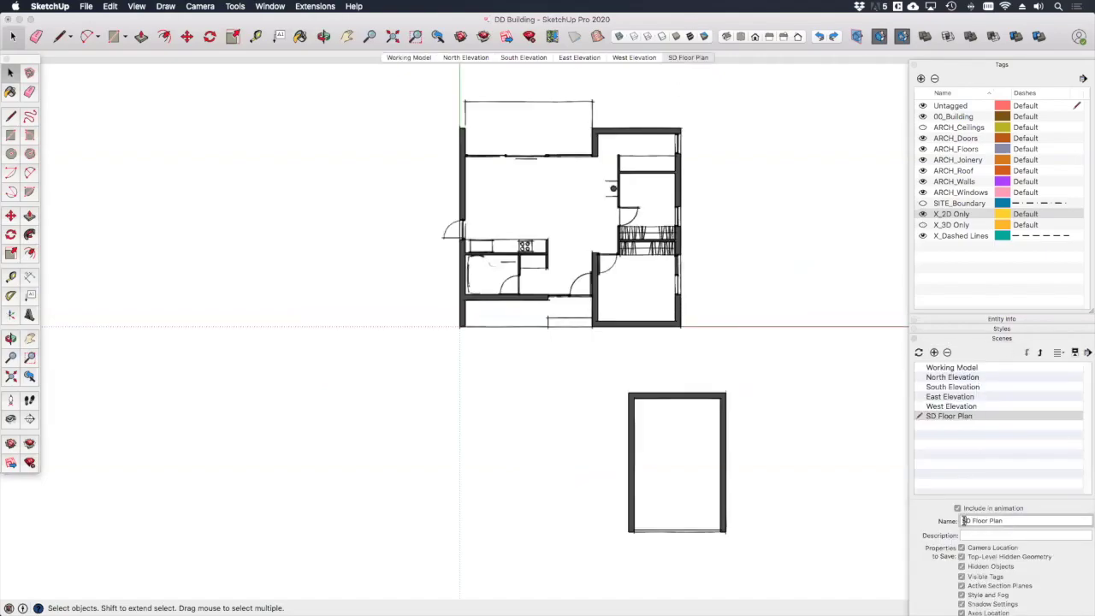
key(Delete)
text(D)
key(Return)
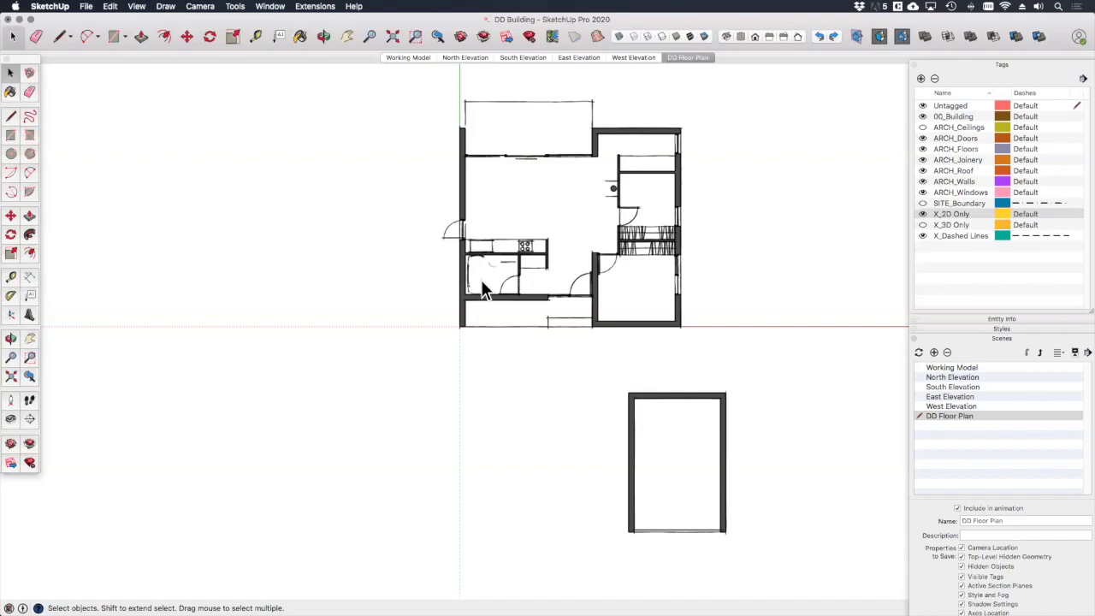
Add a new scene named FP Vector that does not save camera location
right_click(698, 61)
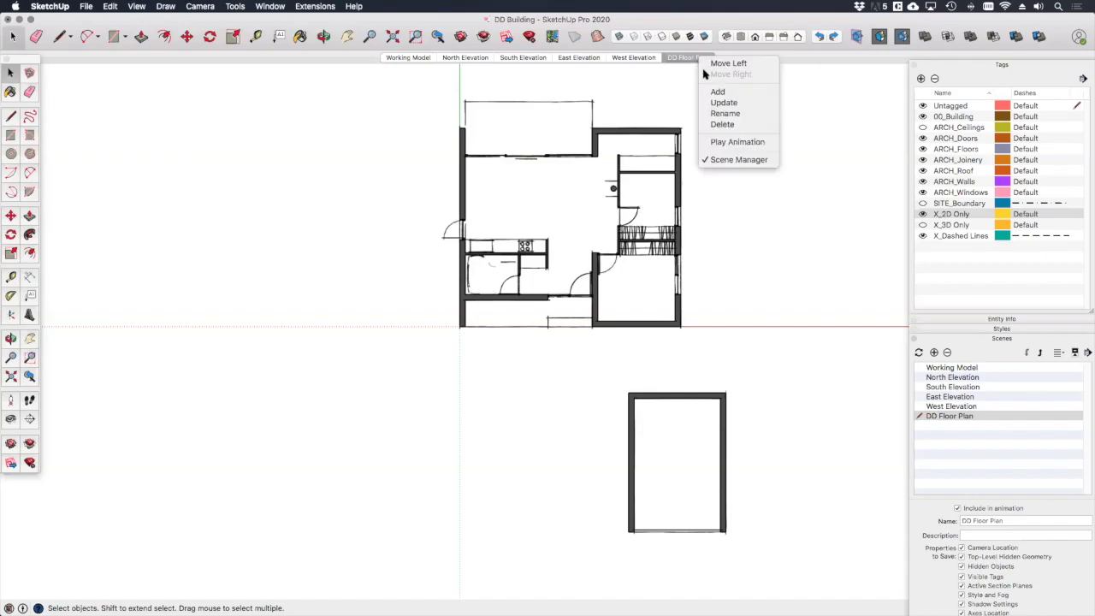
click(717, 92)
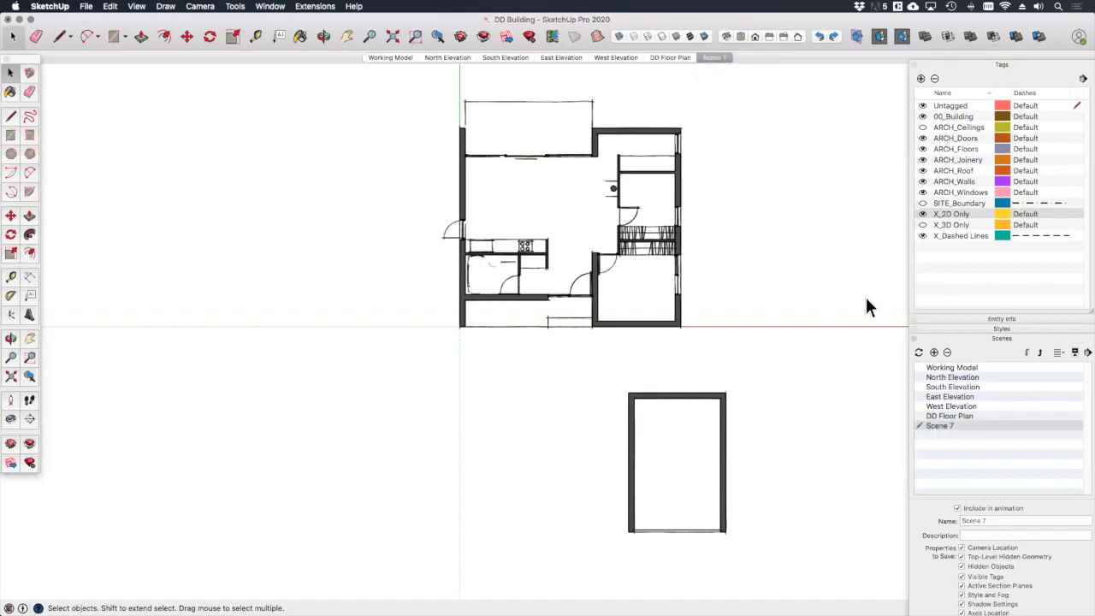
click(1000, 520)
text(FP)
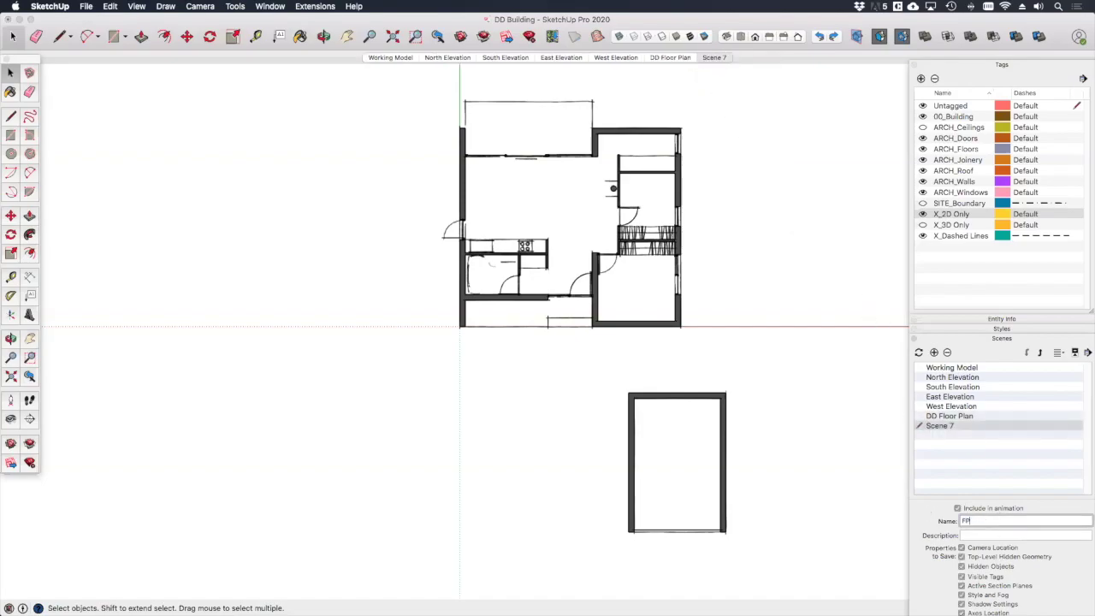
text( V)
text(ector)
key(Return)
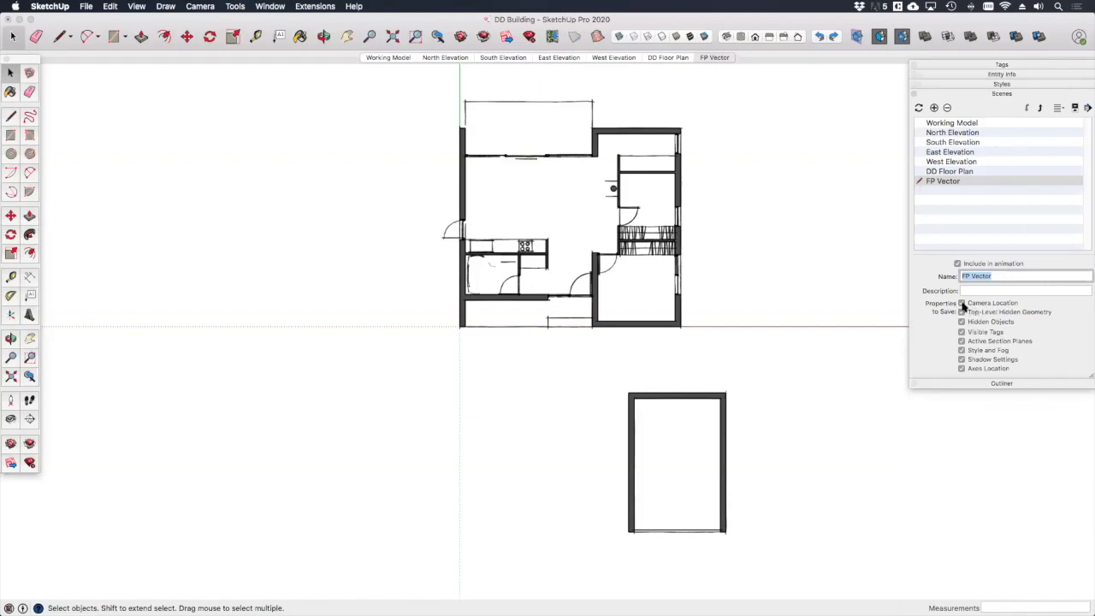
click(962, 303)
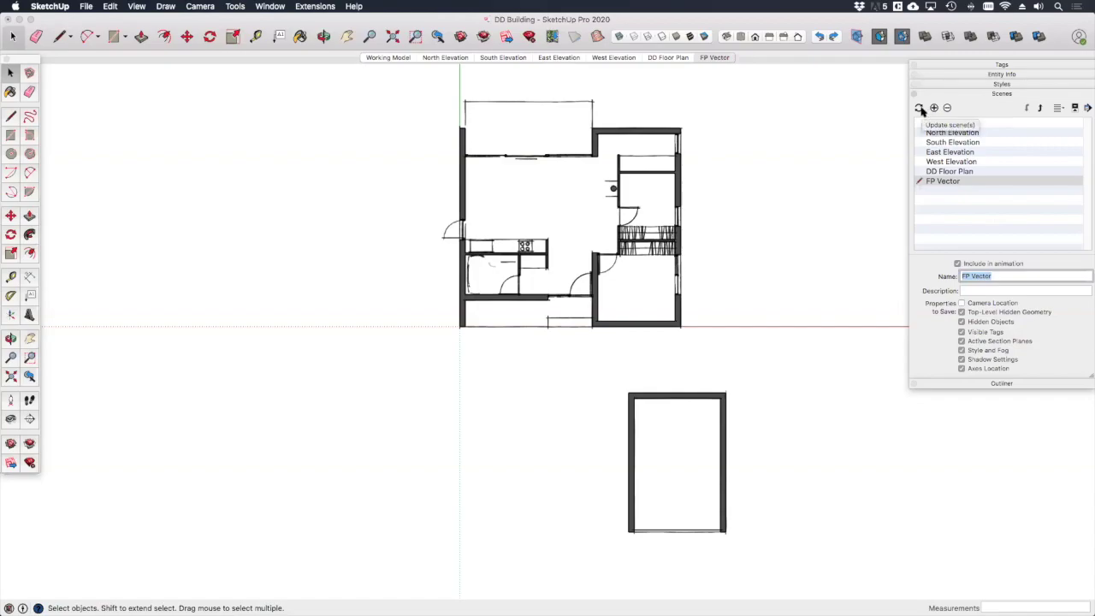
Apply the thin-line Vector Style and update the FP Vector scene with it
click(920, 110)
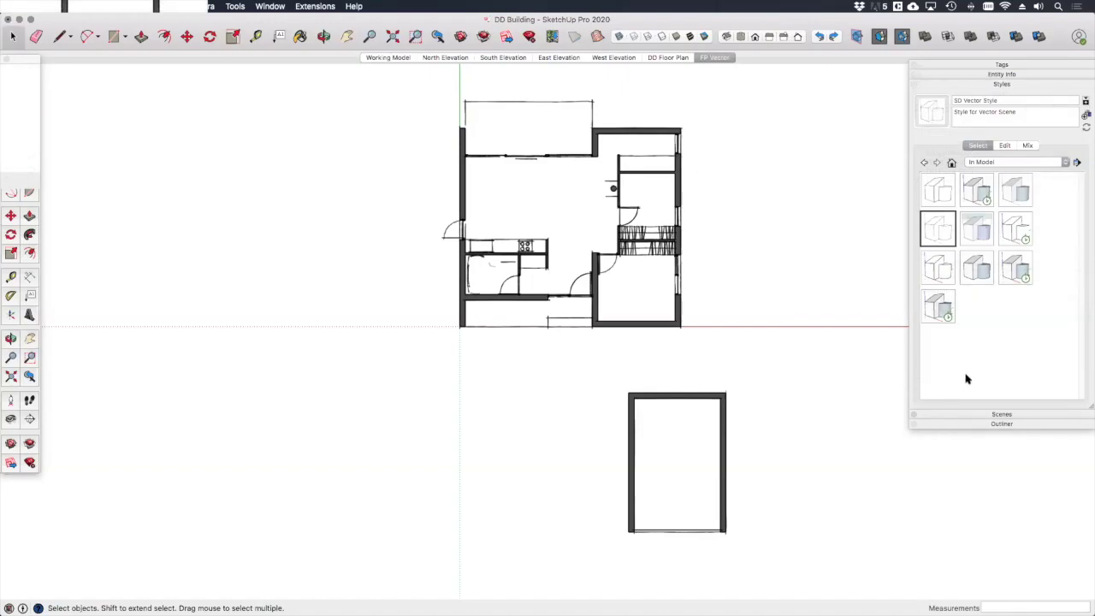
click(1013, 224)
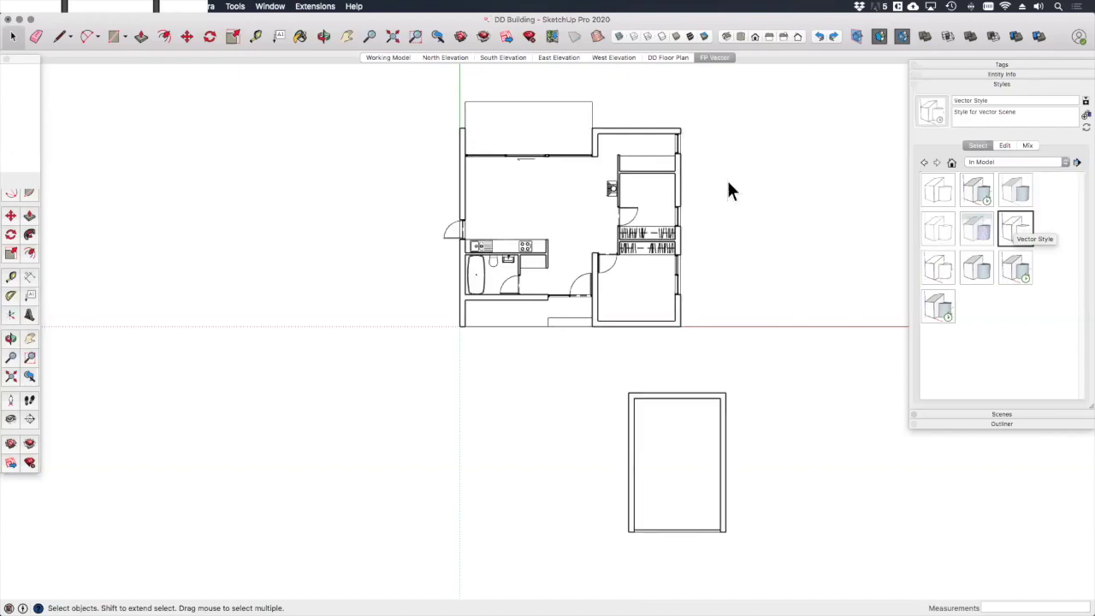
right_click(716, 57)
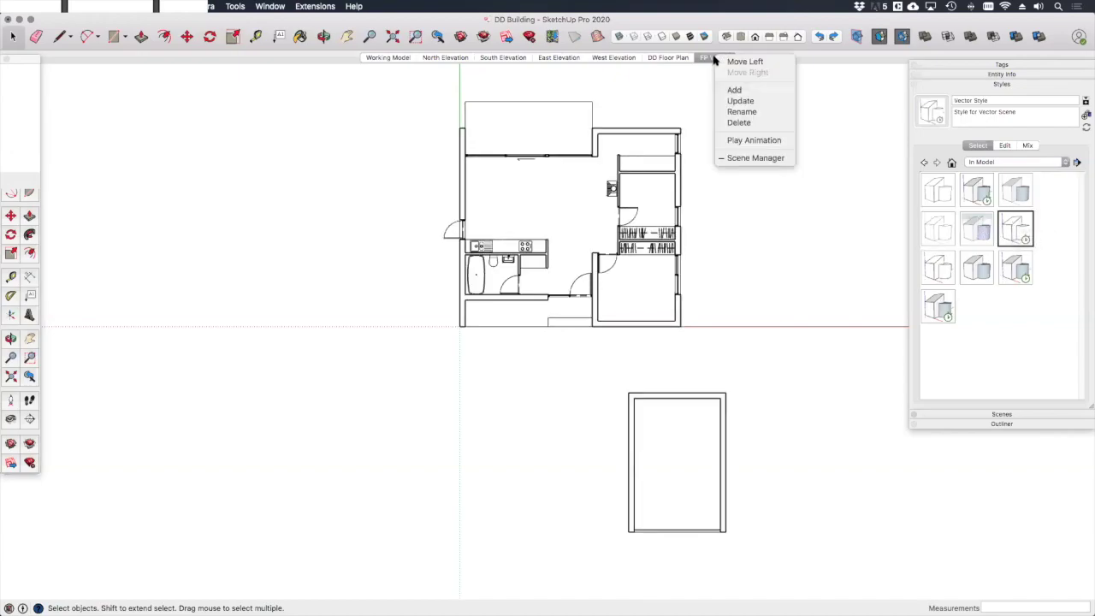
click(744, 101)
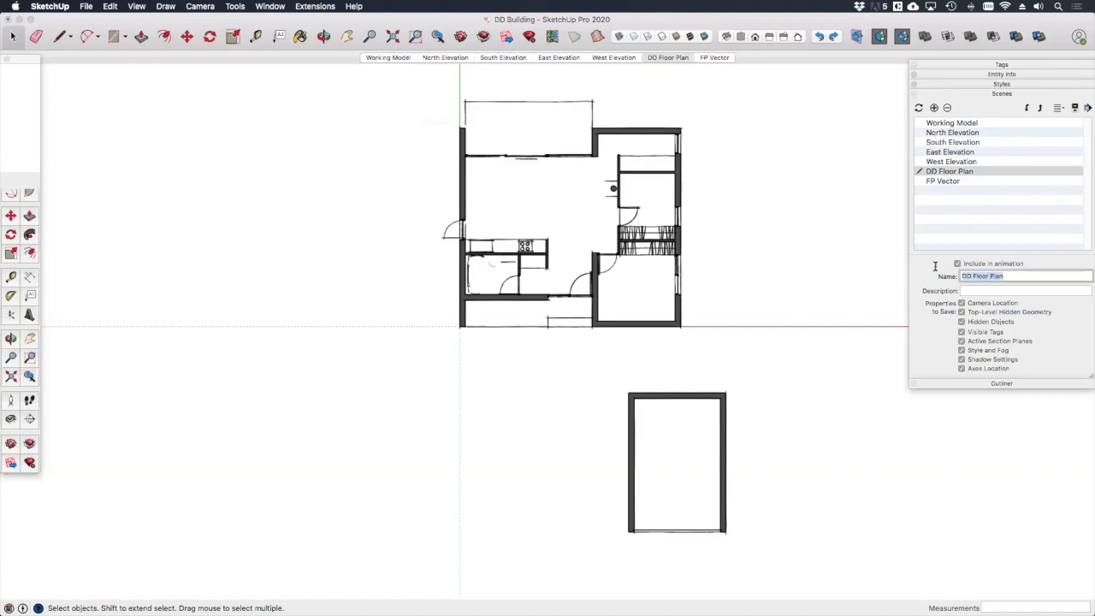
Rename the scene FP Raster, save it with Raster Style, then show FP Vector
text(FP Ra)
text(ster)
click(1002, 84)
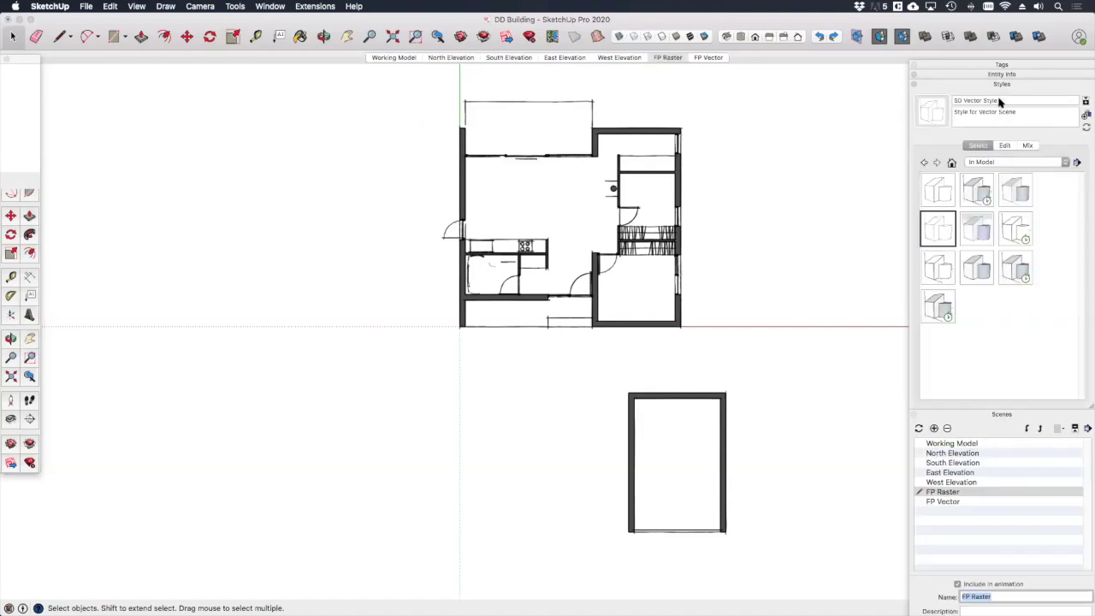
click(976, 195)
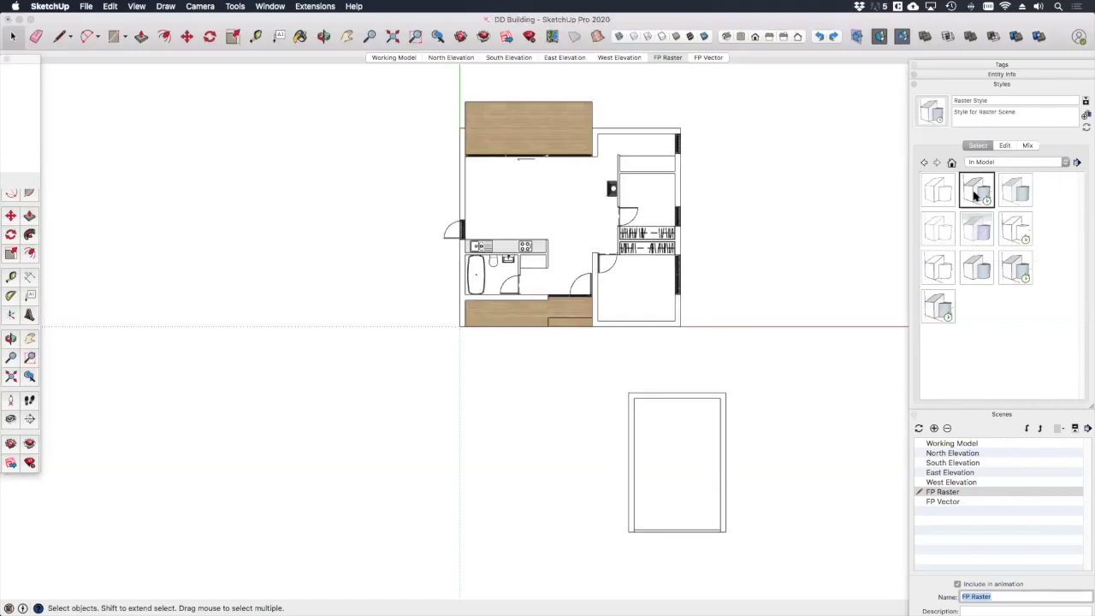
right_click(667, 57)
click(692, 101)
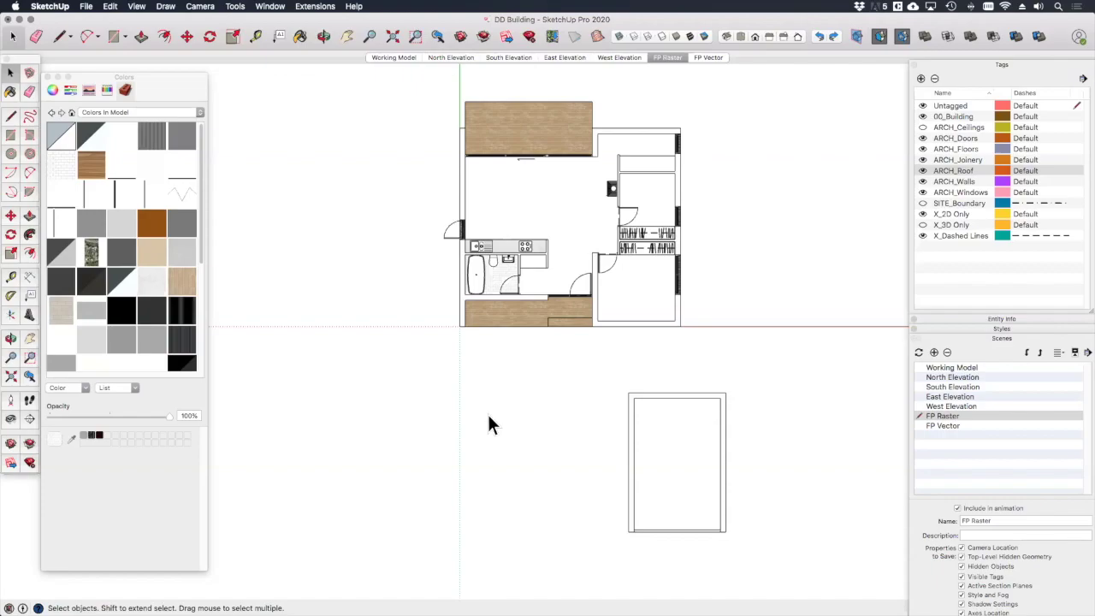
click(708, 57)
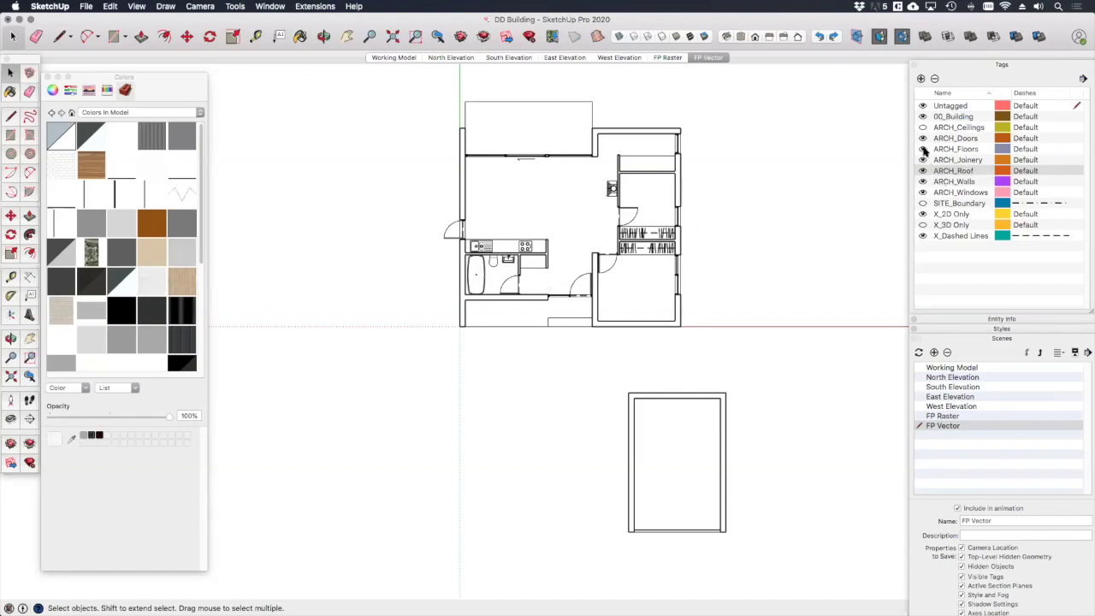
Hide the ARCH_Floors and X_3D Only tags in FP Vector, keeping X_2D Only visible
click(923, 149)
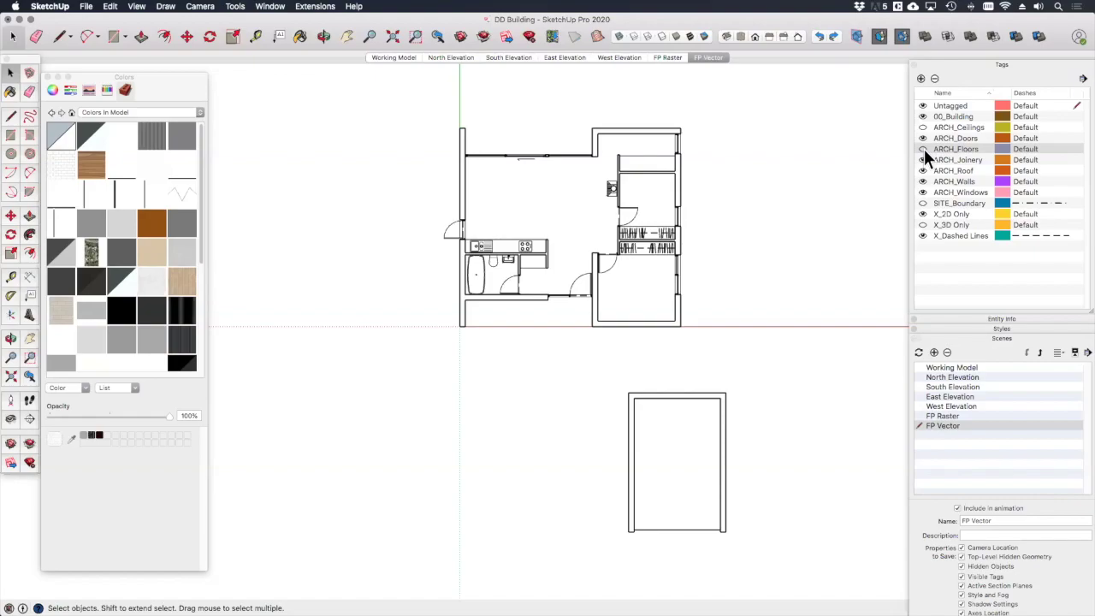
click(922, 224)
click(922, 214)
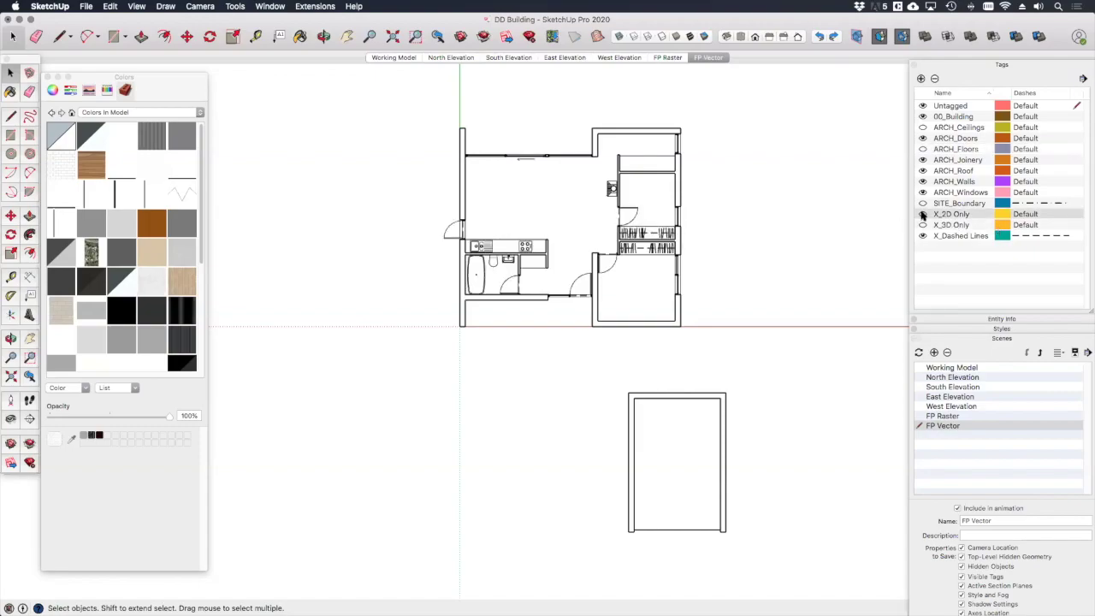
click(922, 214)
right_click(722, 58)
Save the tag visibility into the FP Vector scene and bring up the style's edit settings
click(757, 100)
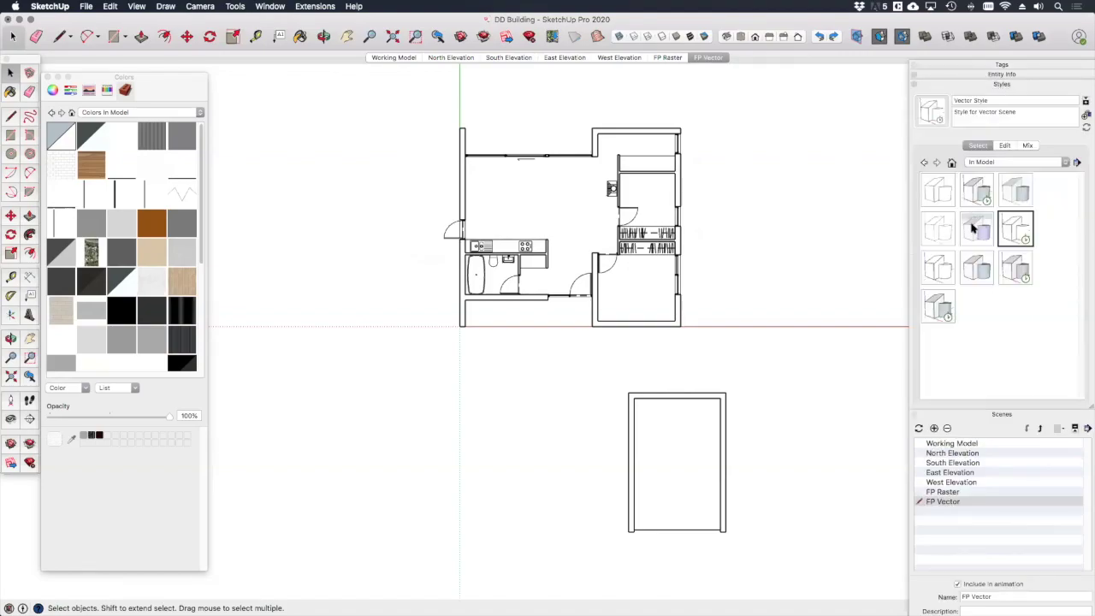
click(1002, 64)
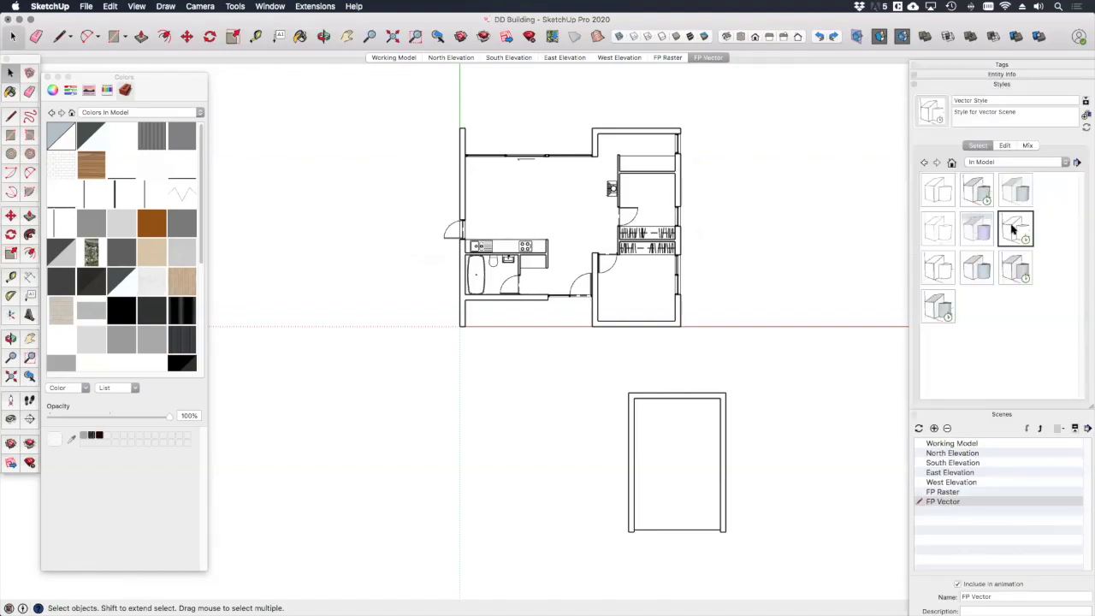
click(1005, 145)
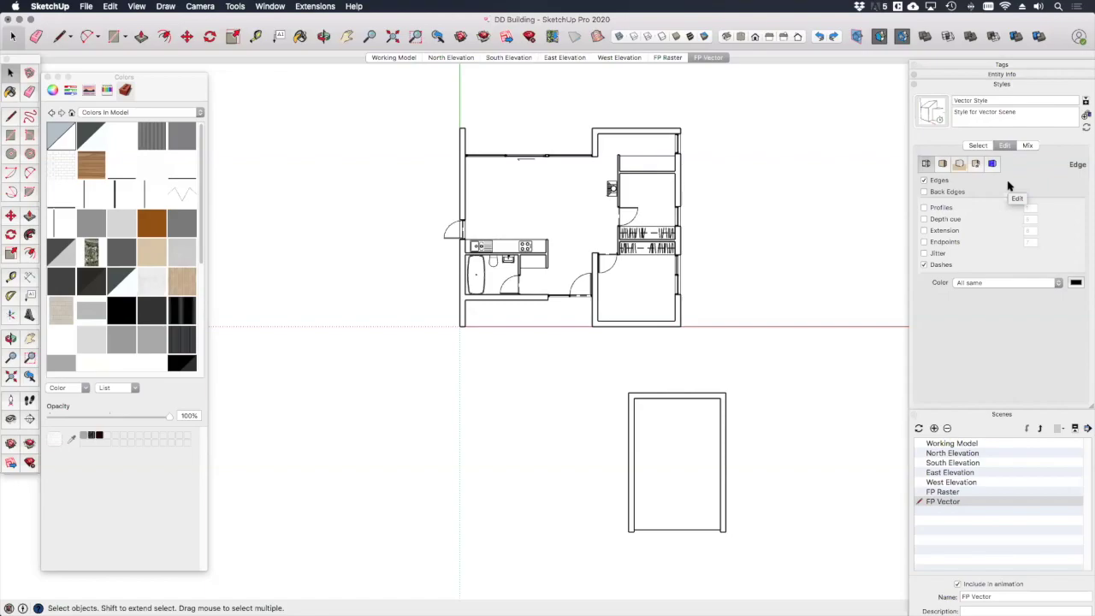
scroll(680, 200, up, 3)
scroll(665, 207, up, 3)
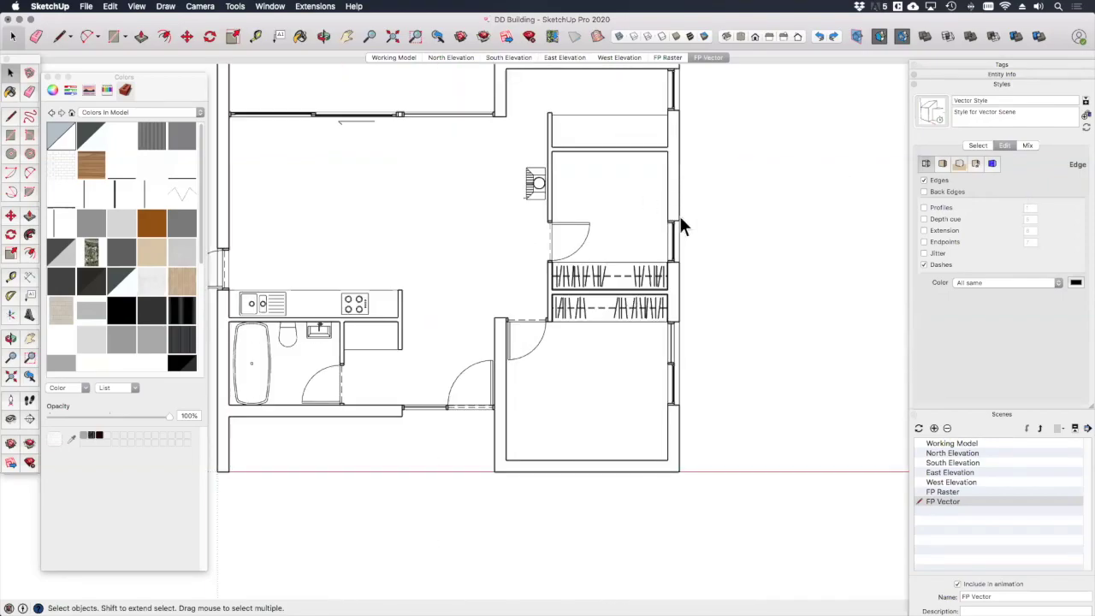
Set the Vector Style's Section Line Width to 2 in the Modeling settings
click(990, 163)
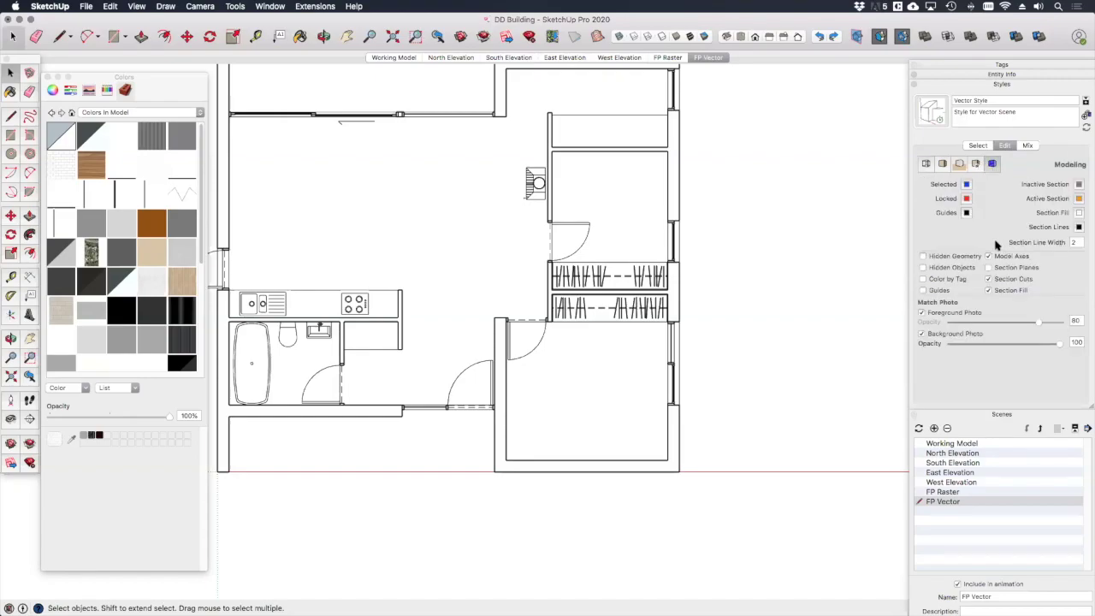
click(1074, 243)
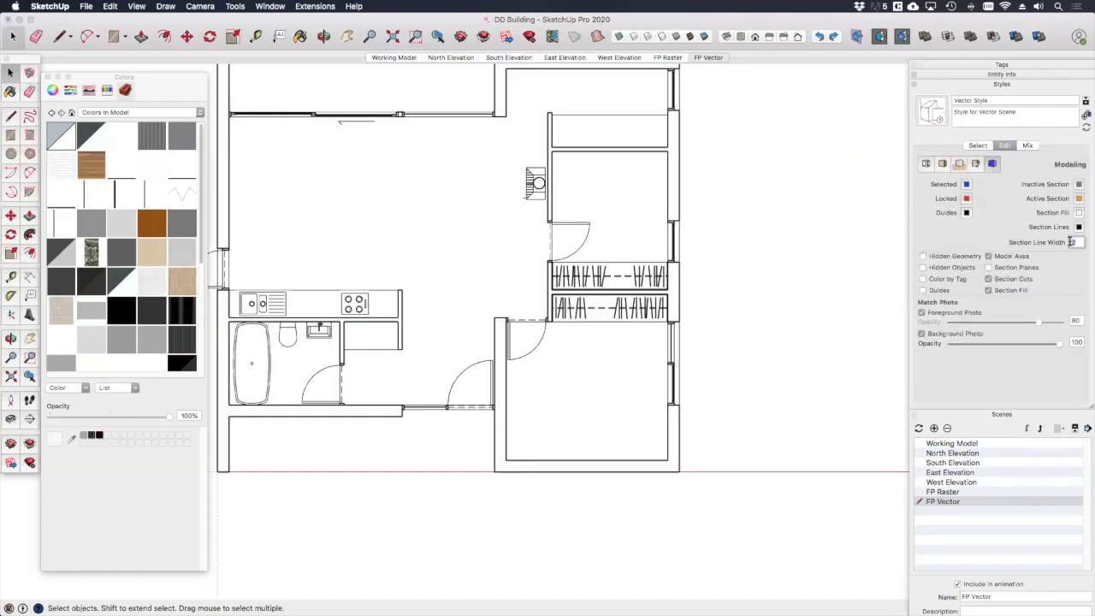
text(1)
key(Return)
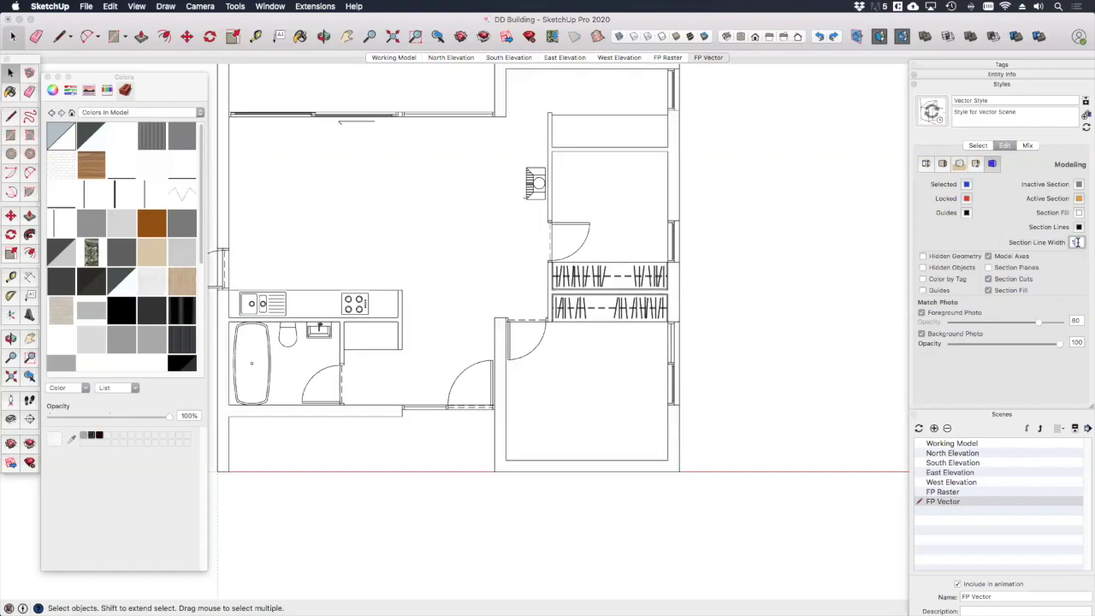
text(3)
key(Return)
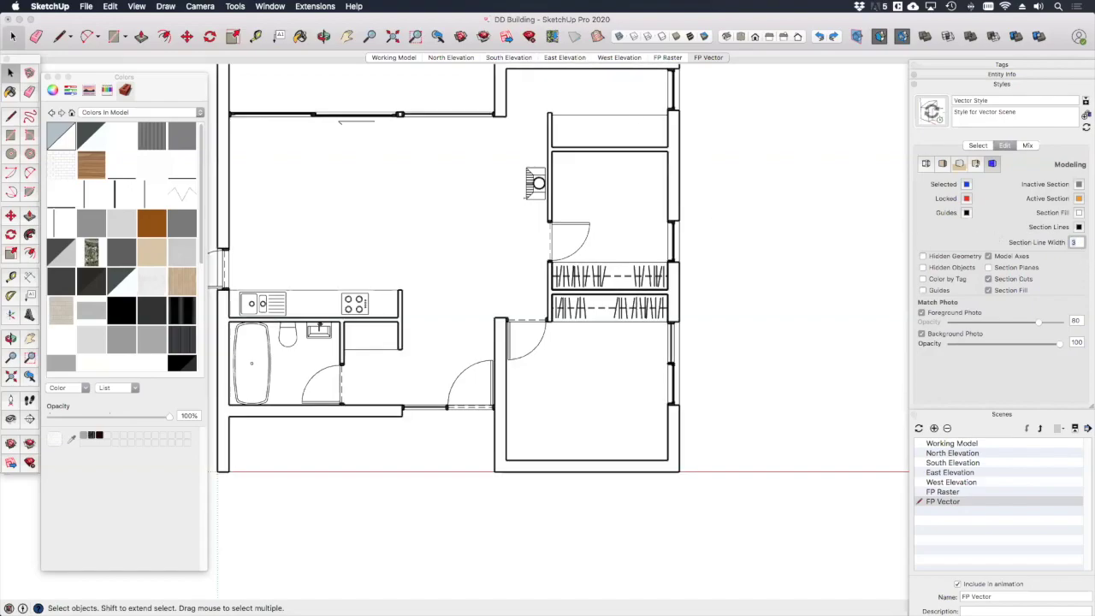
double_click(1071, 242)
text(2)
key(Return)
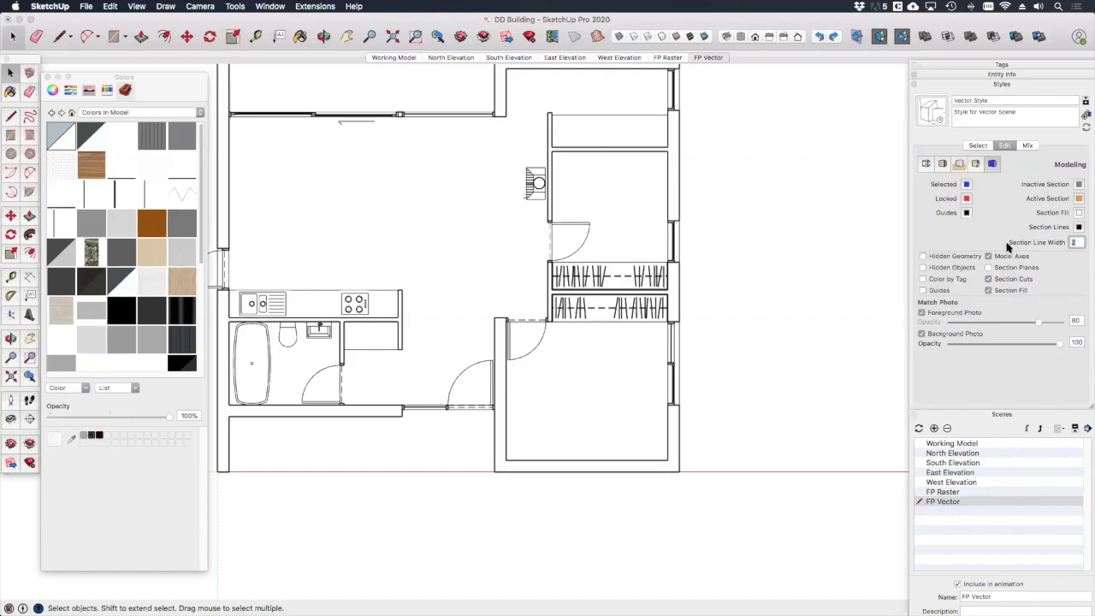
click(926, 164)
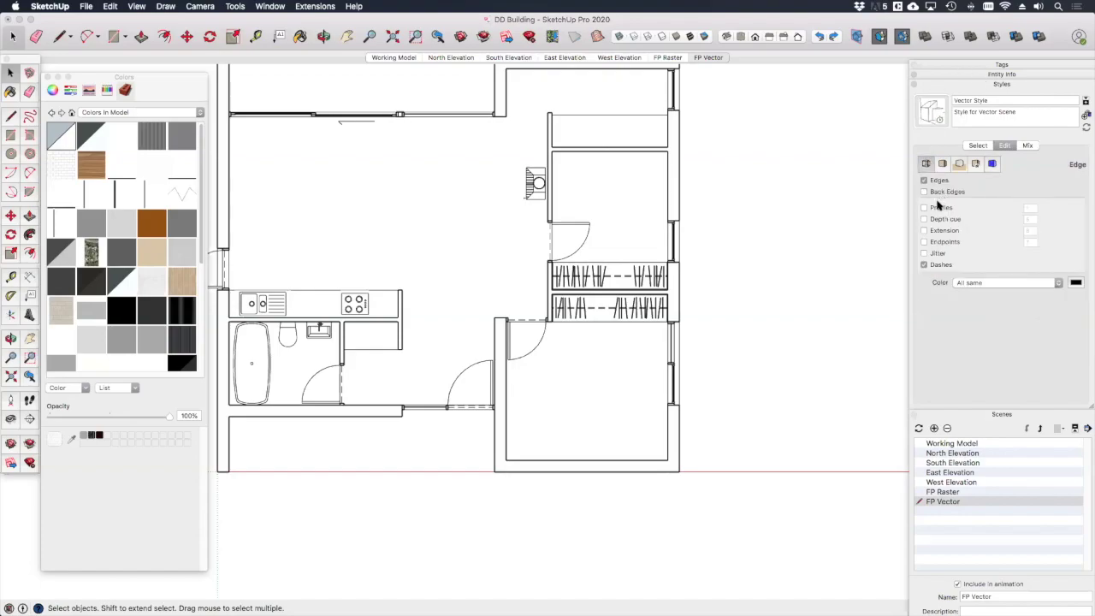
Toggle profile edges on and off, then compare FP Raster and FP Vector, ending on FP Raster
click(924, 208)
click(924, 208)
click(674, 57)
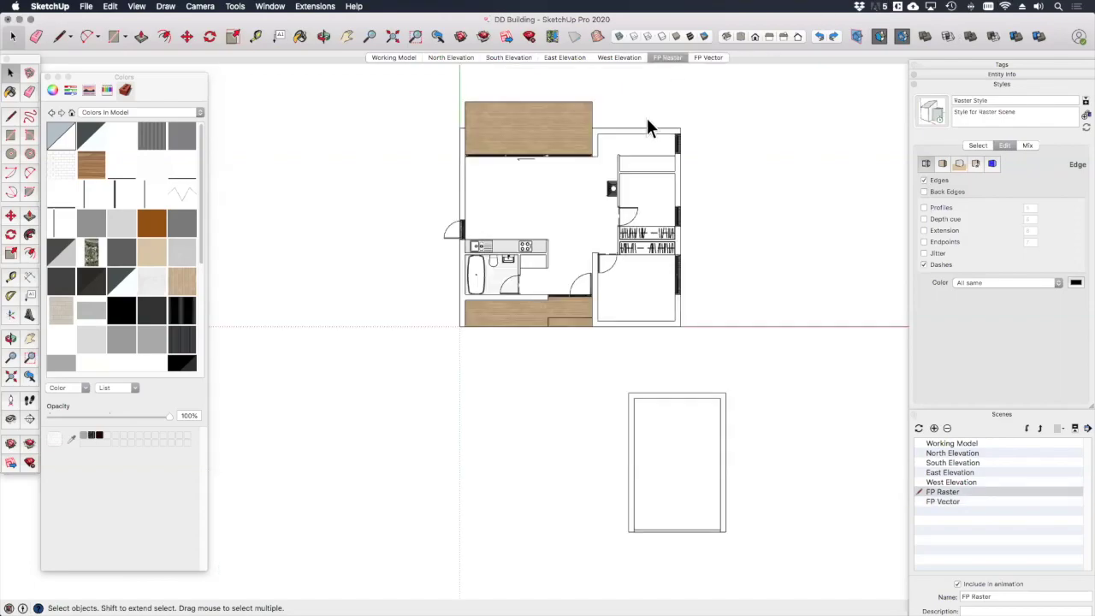
key(Page_Down)
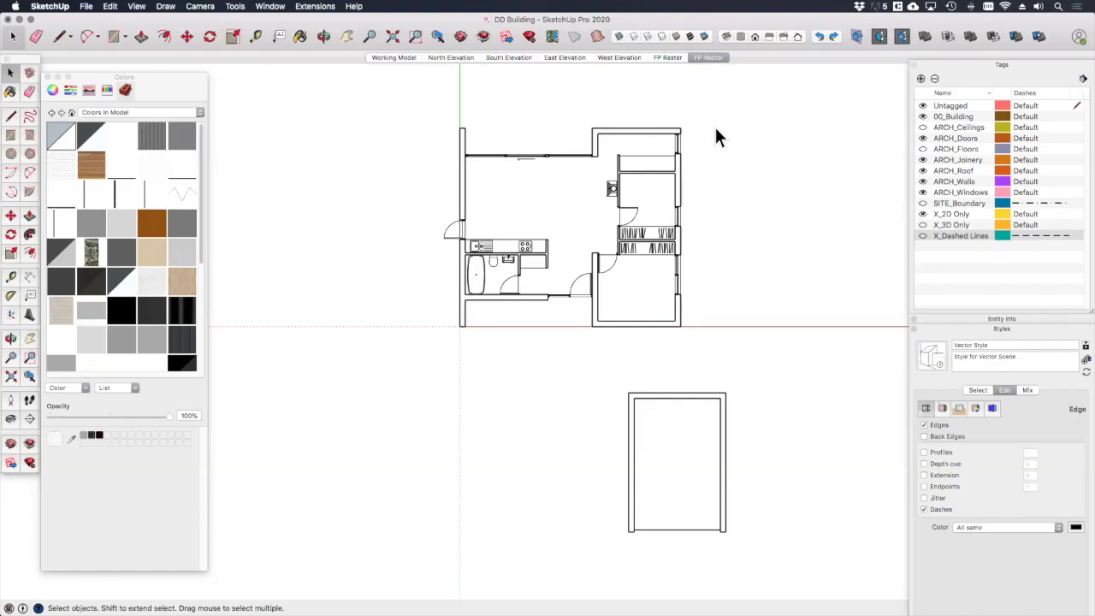
click(668, 58)
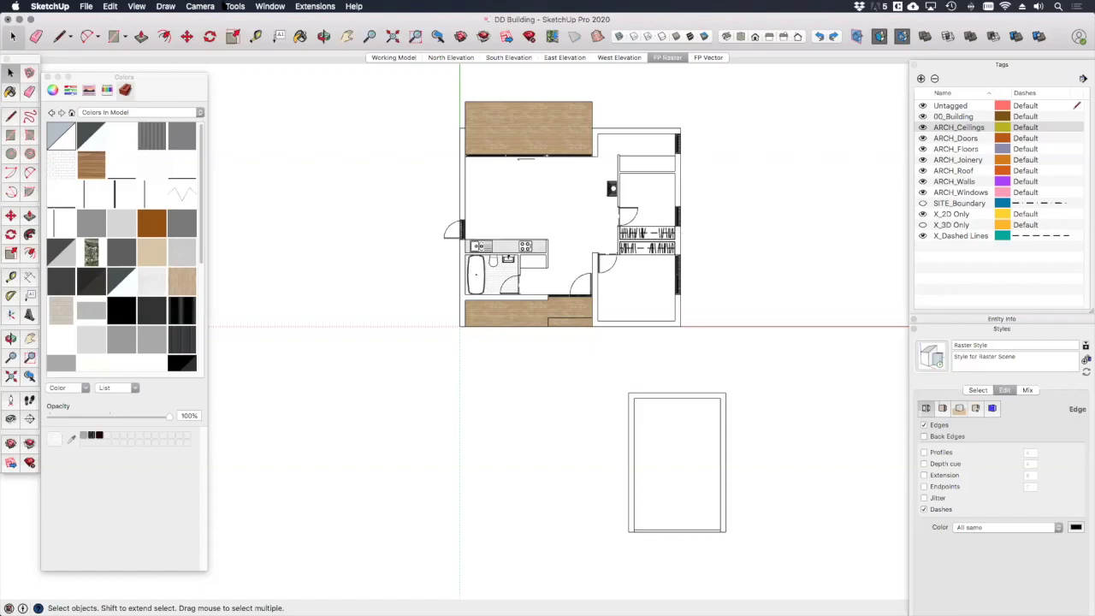
Turn on fog for the FP Raster view and nudge its fog distance slider
click(137, 6)
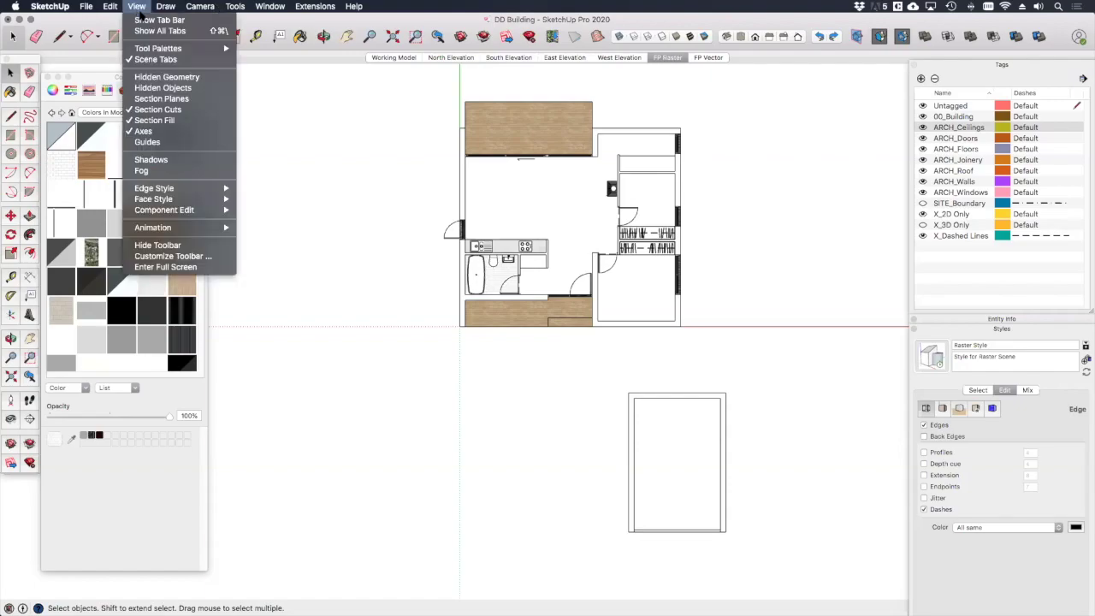
click(150, 166)
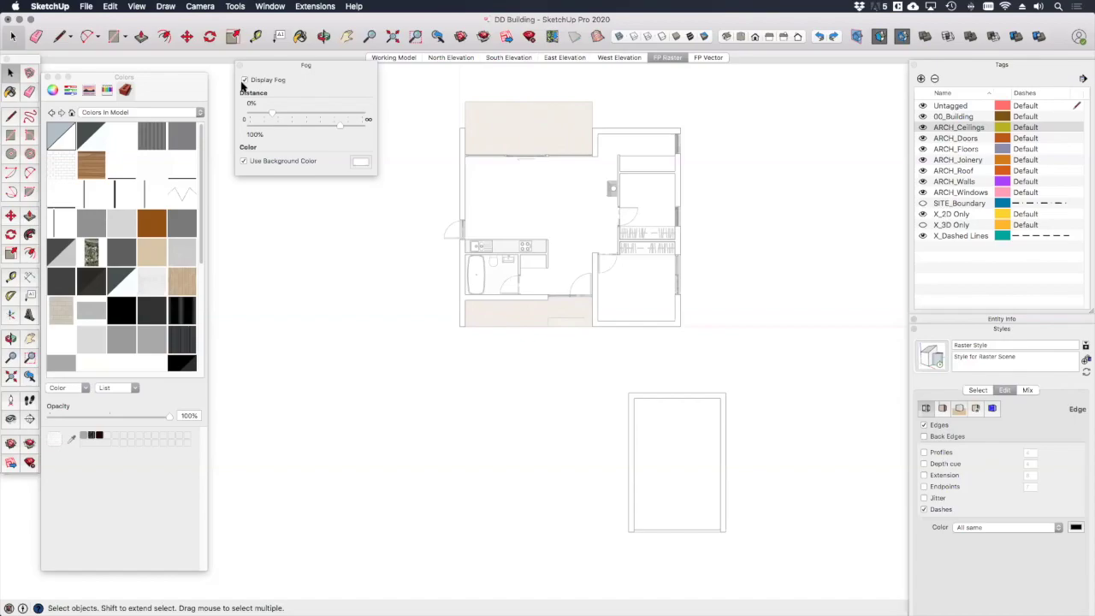
click(245, 80)
click(245, 83)
drag(275, 113, 291, 118)
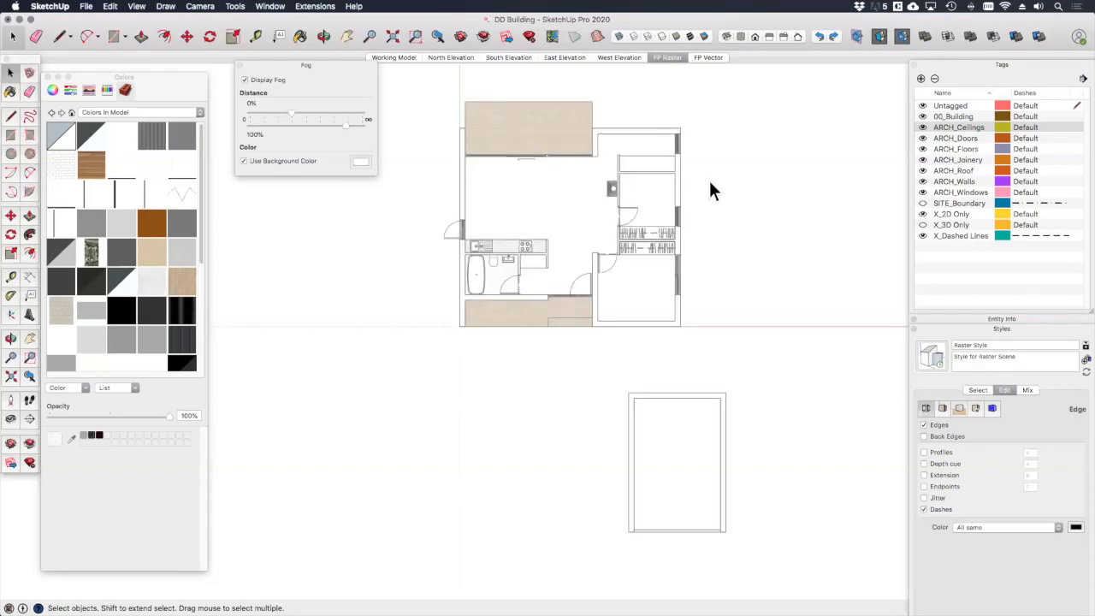
click(135, 6)
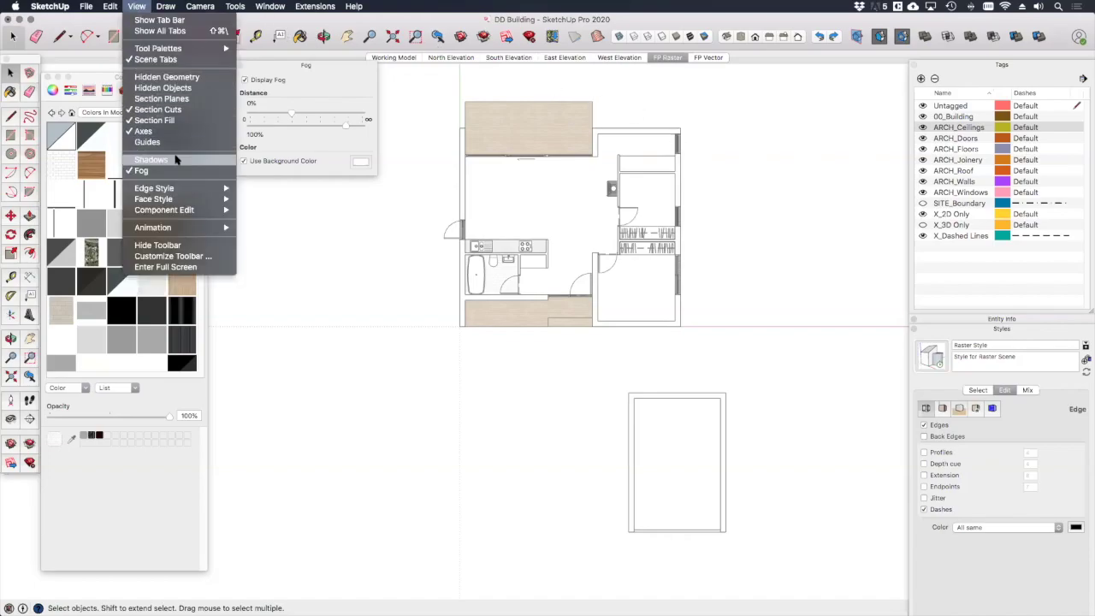
click(163, 159)
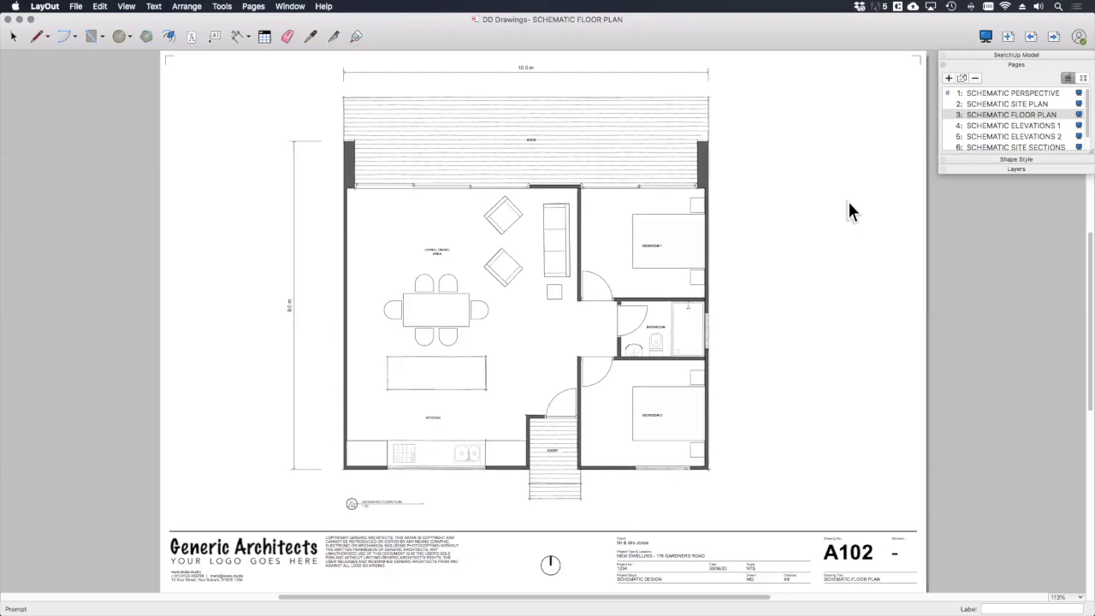
Purge unused references in Document Setup's References page
click(79, 6)
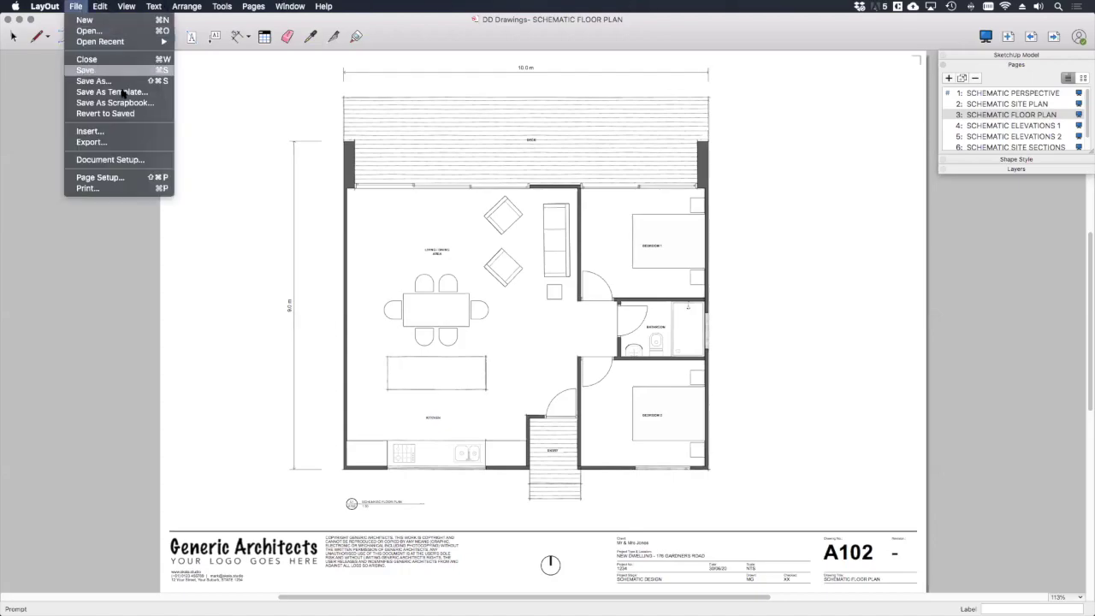
click(128, 159)
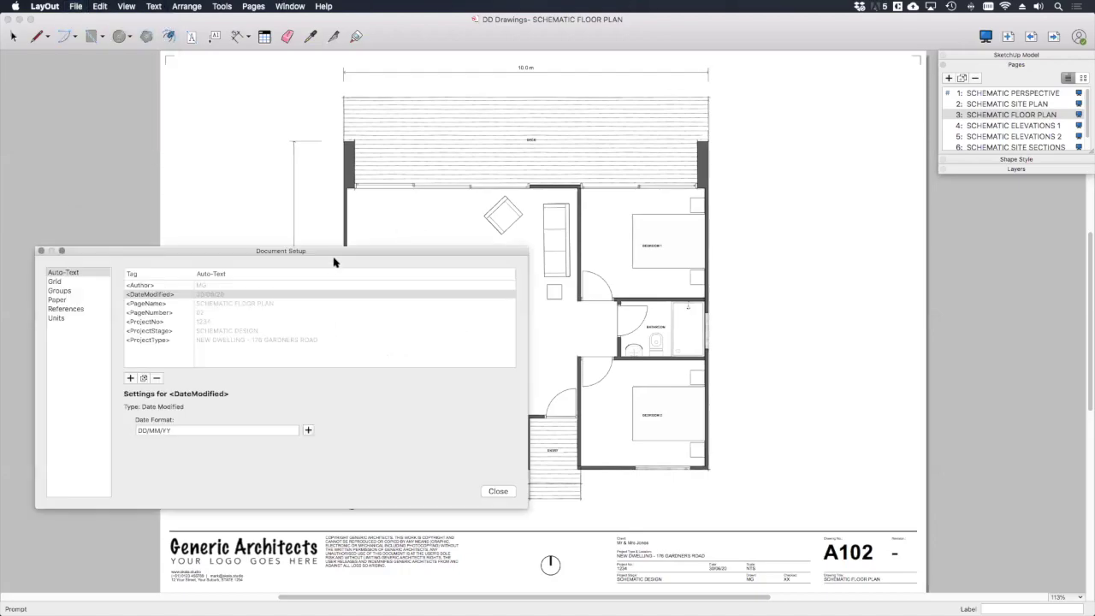
click(75, 309)
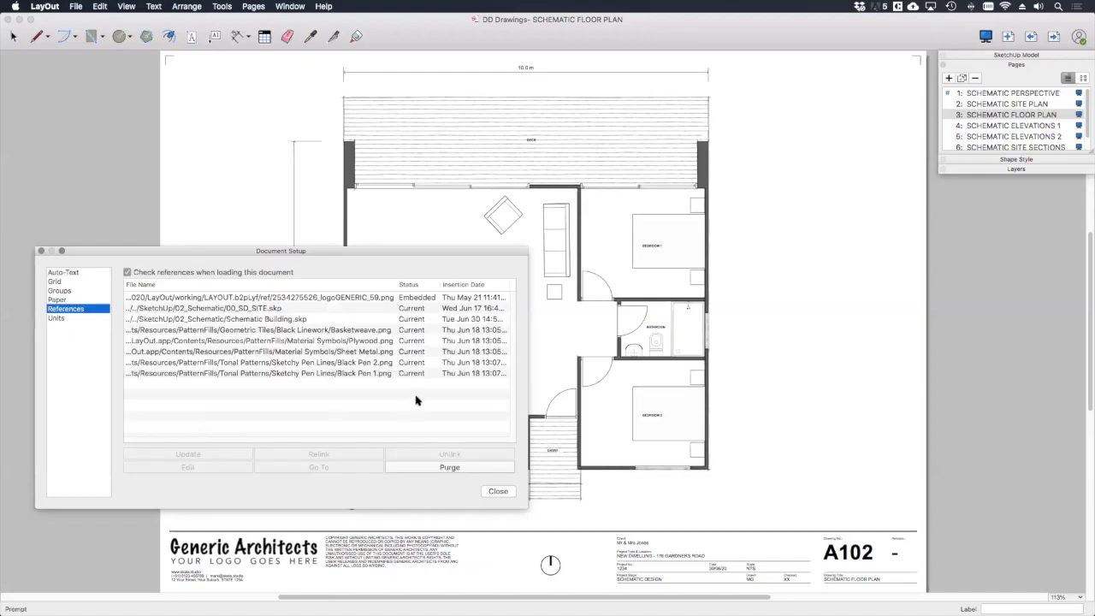
click(450, 467)
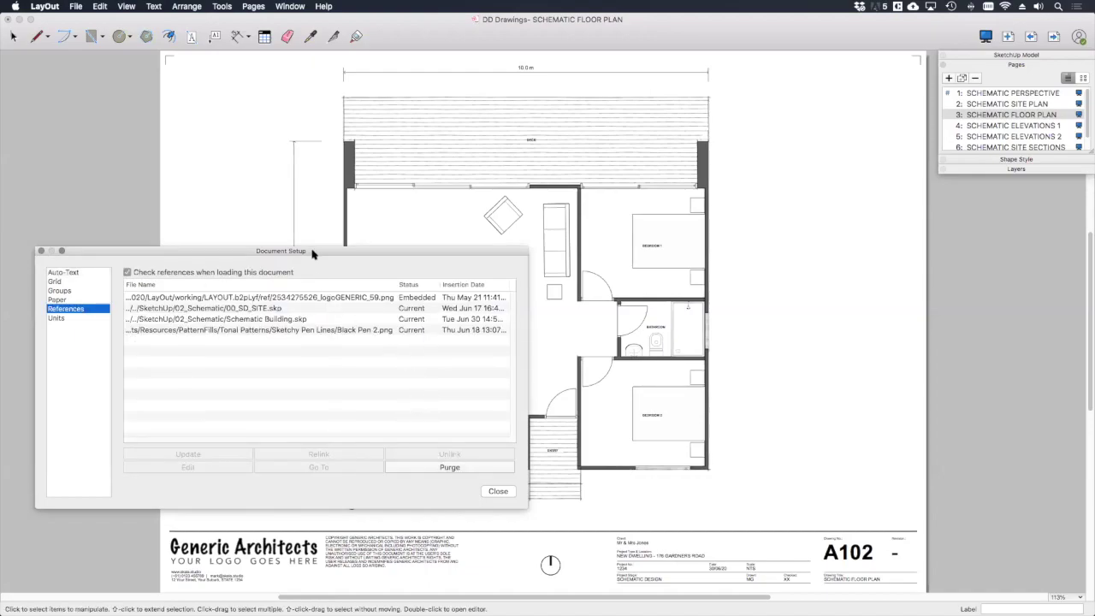
drag(313, 253, 335, 203)
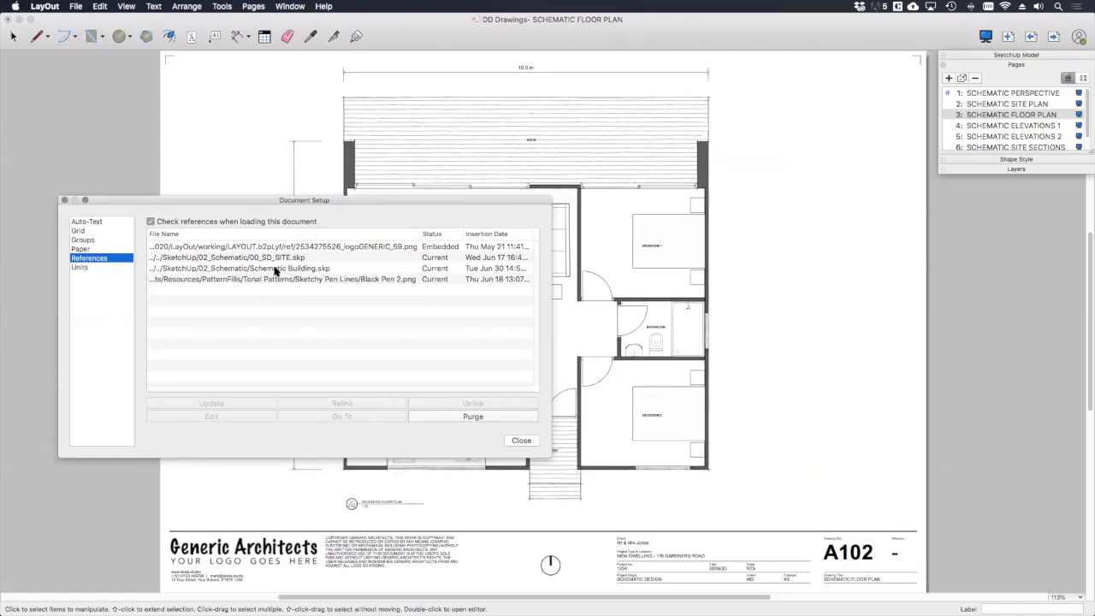
Relink the Schematic Building.skp reference to the DD Building model
click(276, 271)
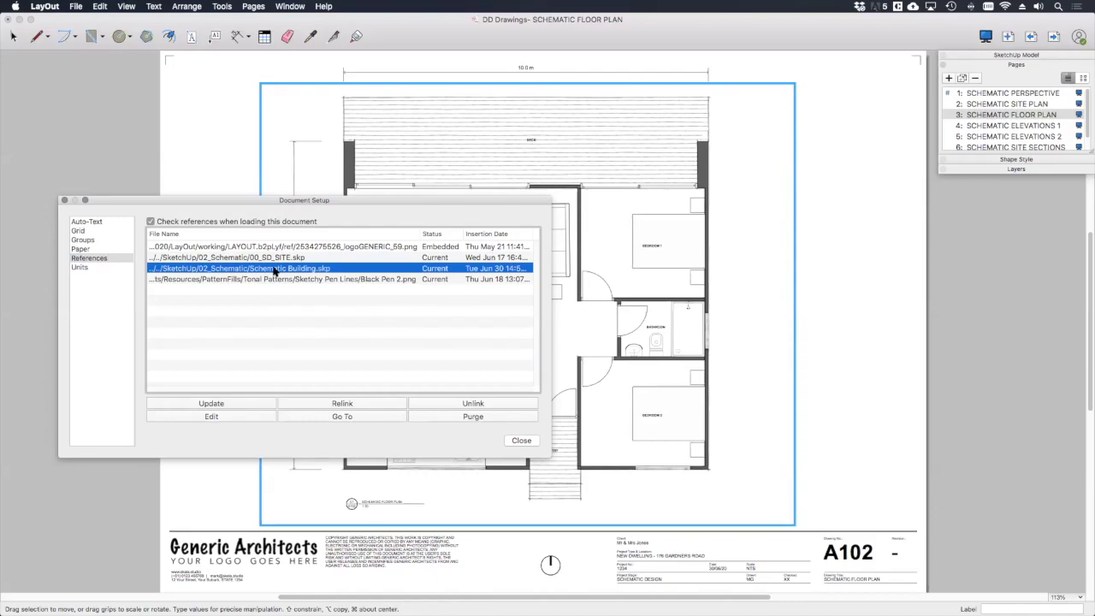
click(344, 403)
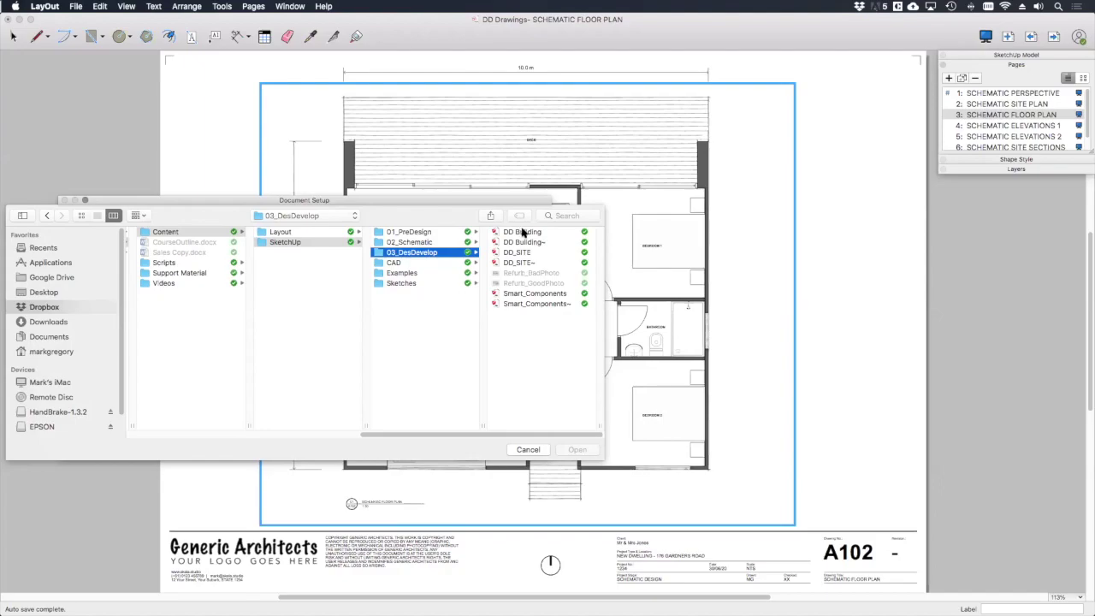
click(525, 234)
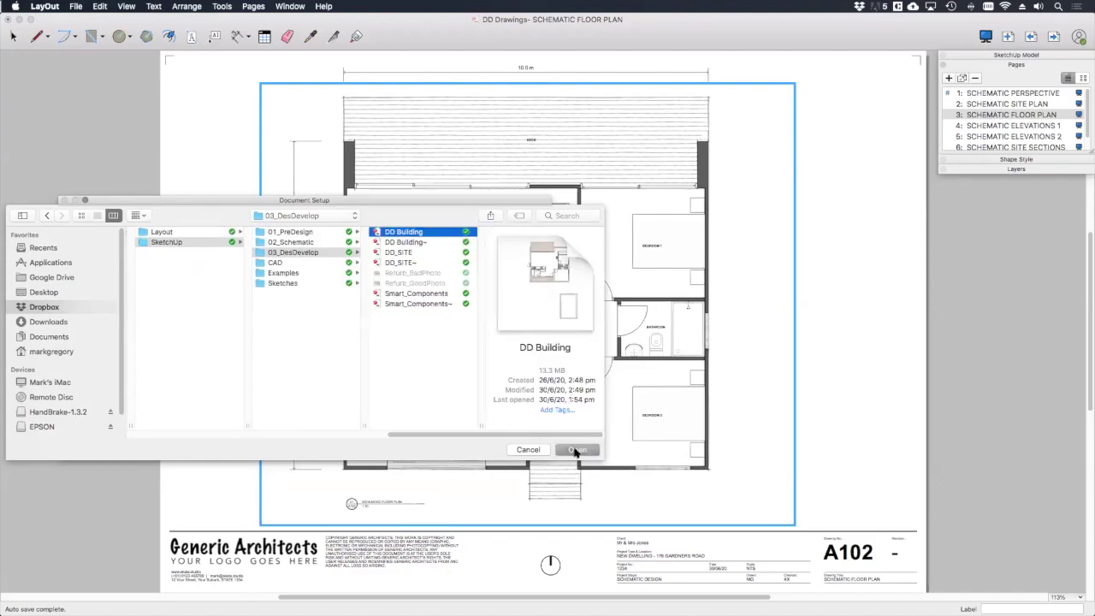
click(577, 451)
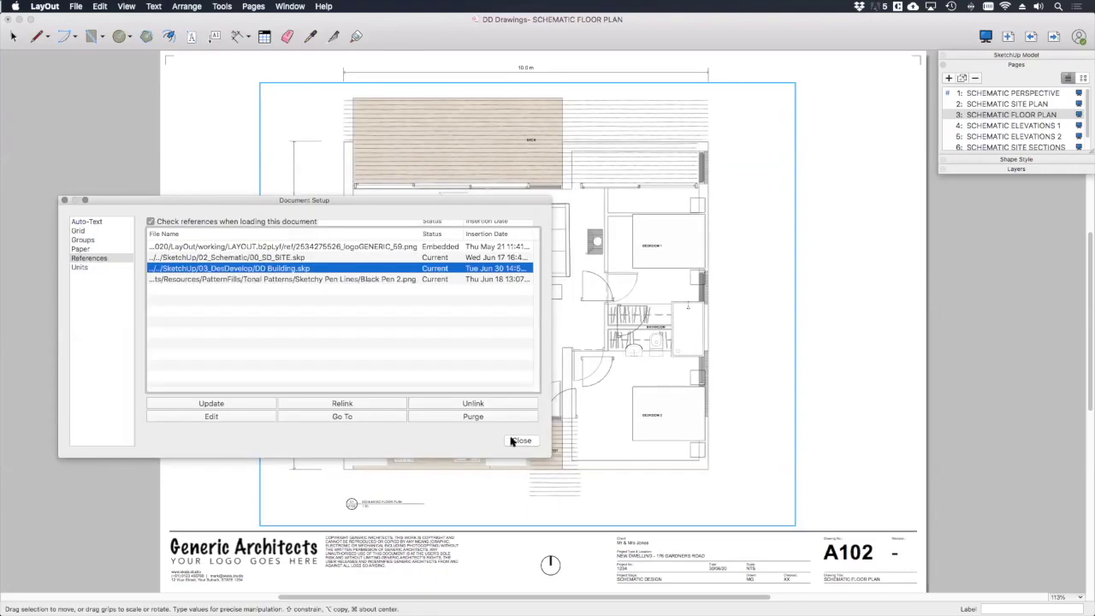
Select all entities on the 2D Graphics layer and delete the furniture and fixture drawings
click(522, 440)
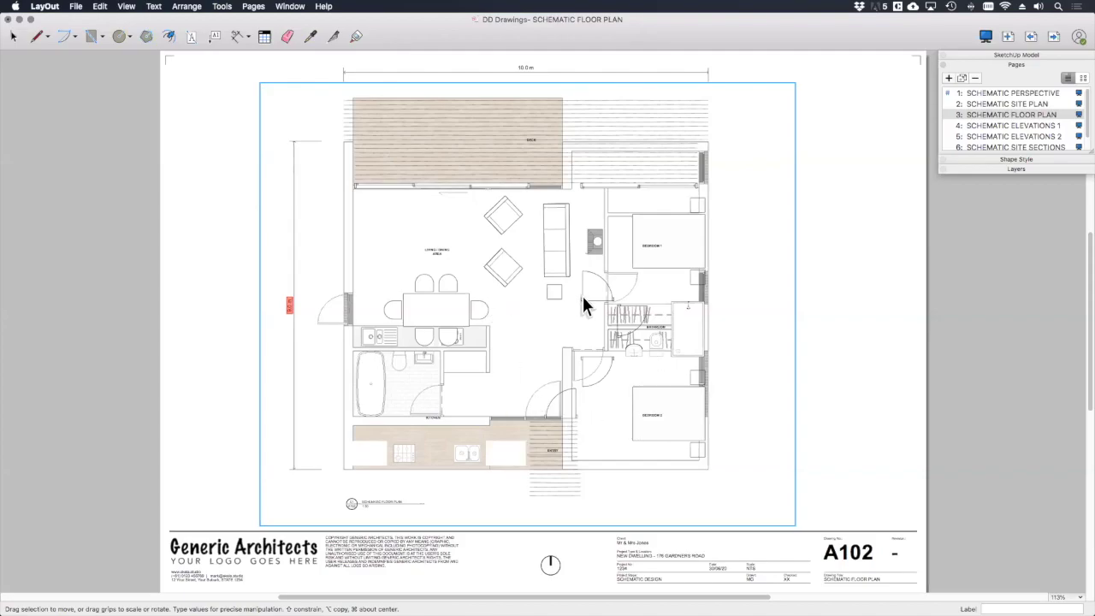
click(1016, 168)
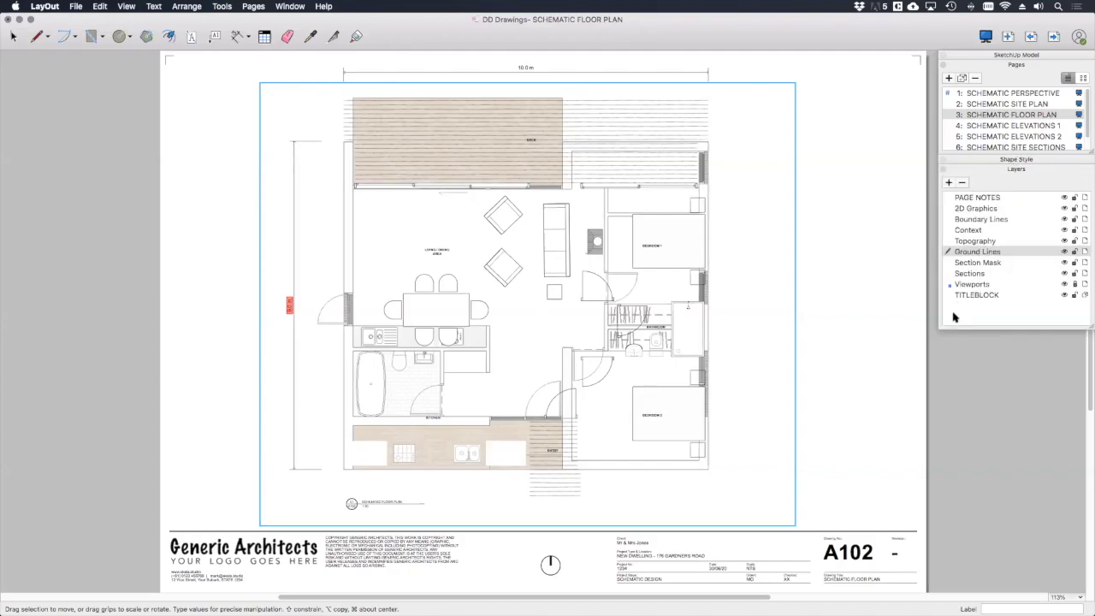
click(809, 282)
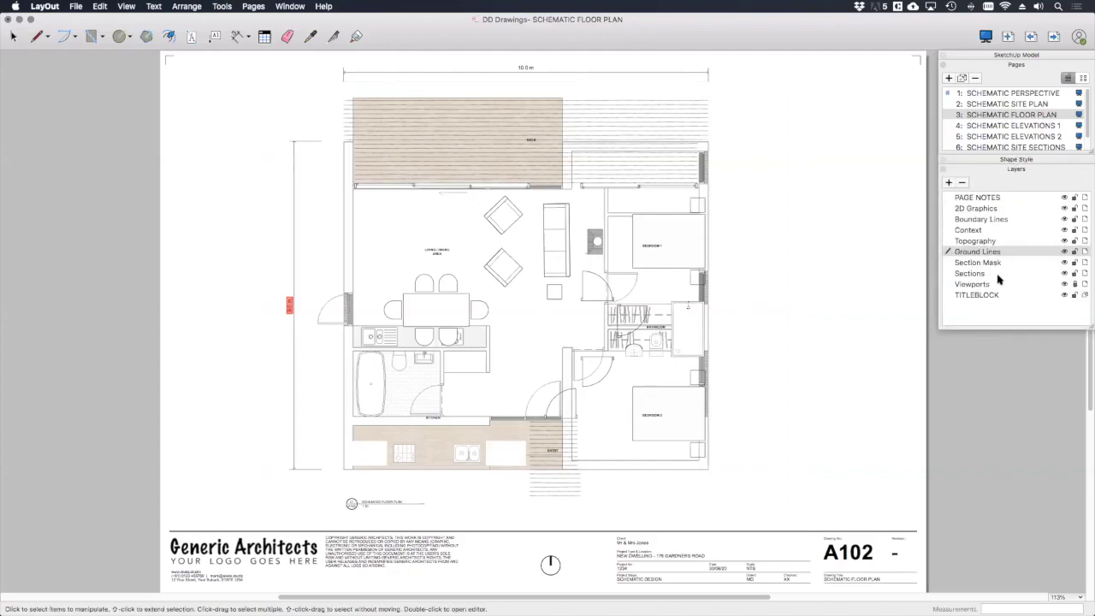
click(986, 209)
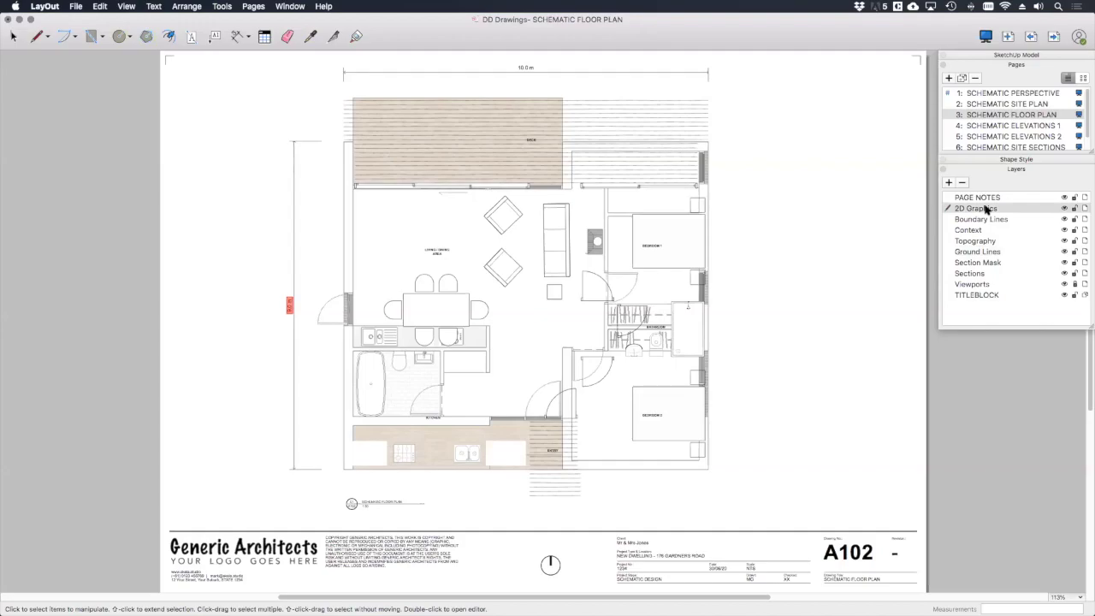
right_click(985, 209)
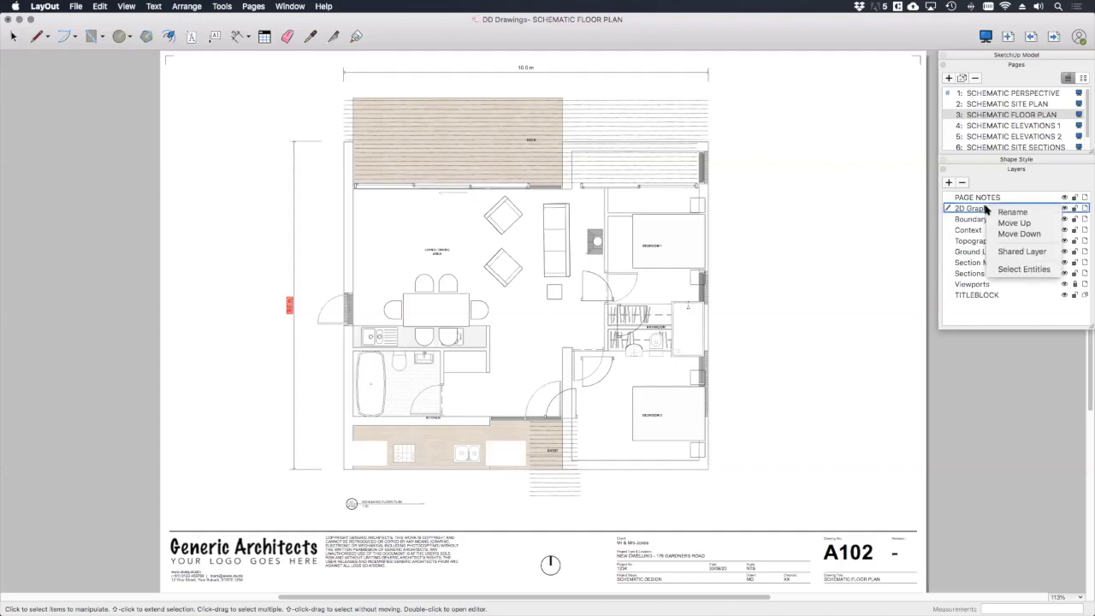
click(1022, 271)
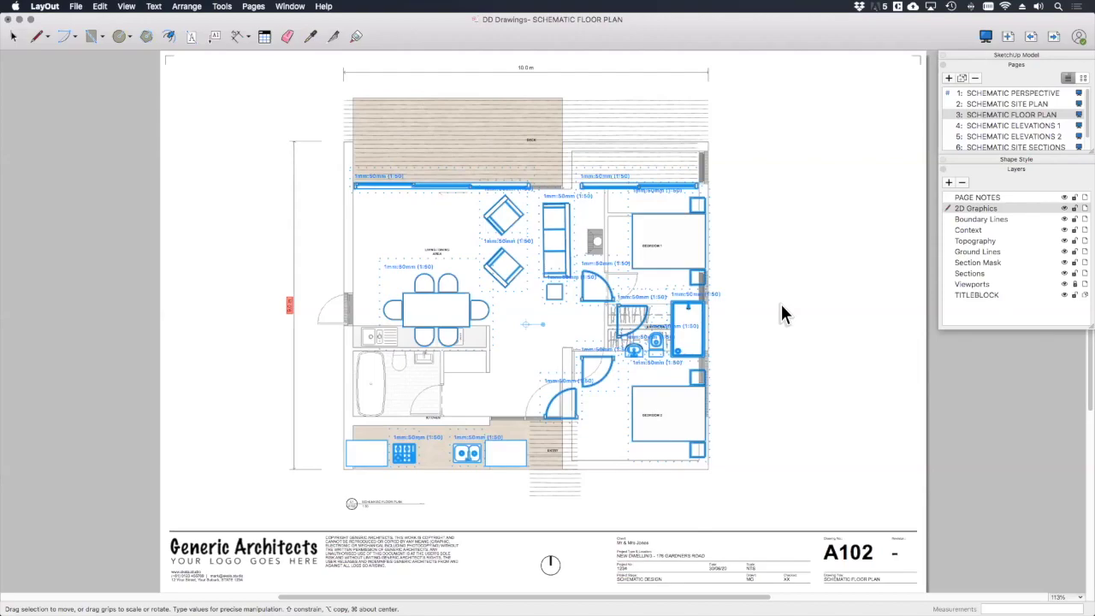
key(Delete)
Delete the leftover stairs drawing from the floor plan
click(675, 129)
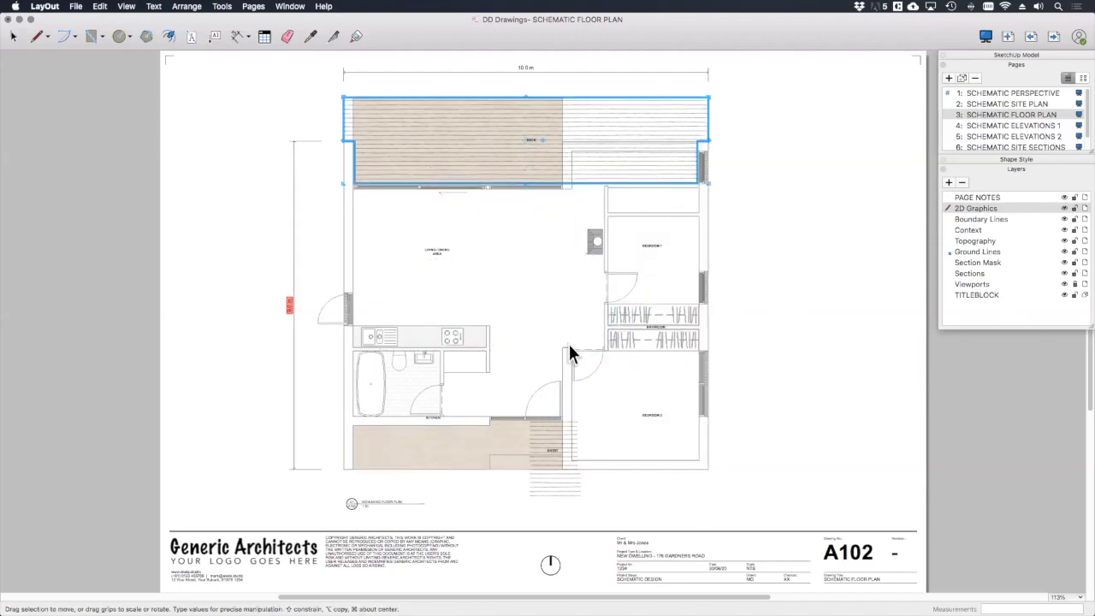
click(548, 479)
key(Delete)
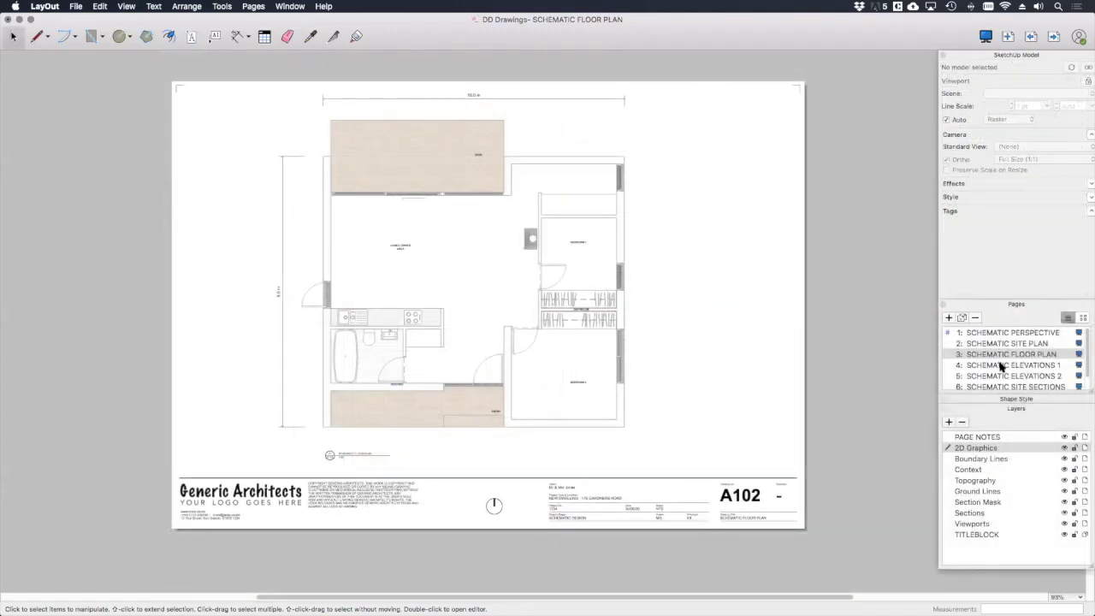
Review both Schematic Elevations sheets, then begin renaming the Schematic Floor Plan page
click(1002, 366)
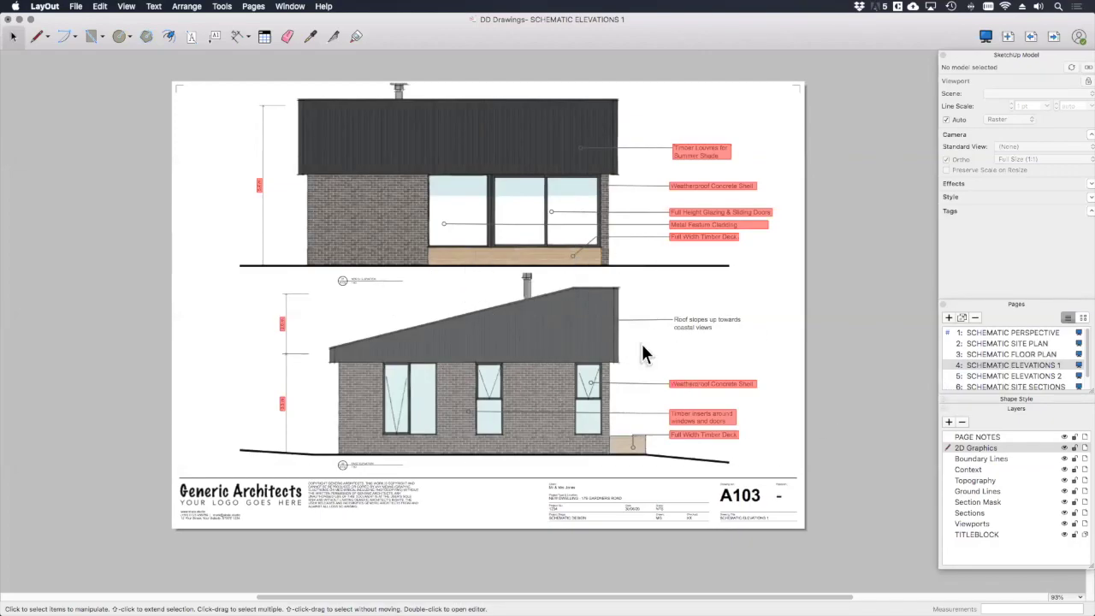
click(1045, 377)
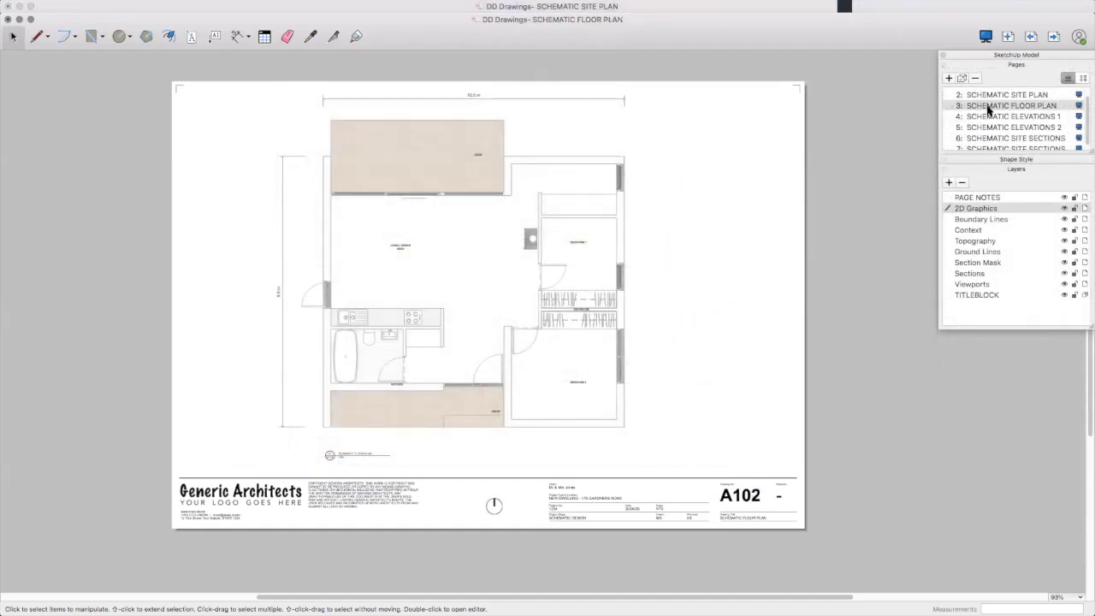
double_click(988, 106)
Name the page DD FLOOR PLAN and inspect the floor-plan viewport's FP Raster model settings
text(DD)
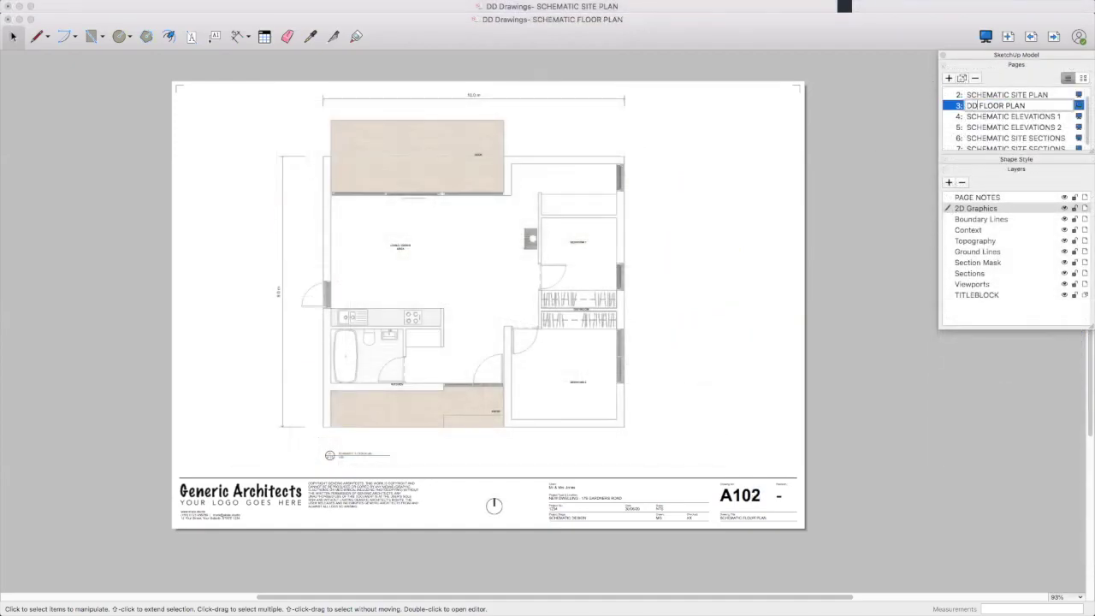
key(Return)
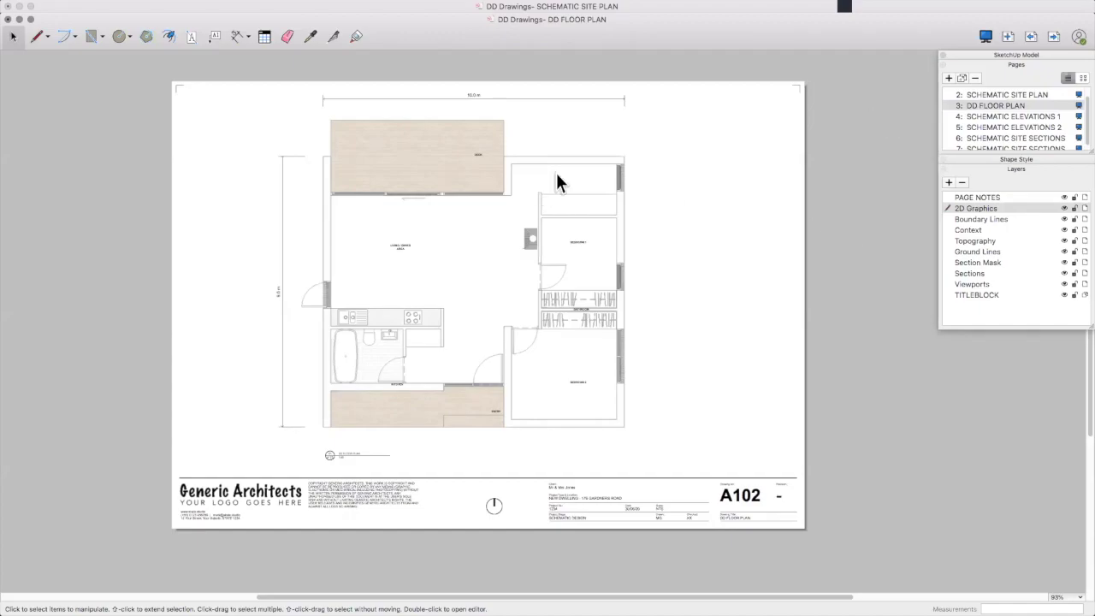
click(1030, 55)
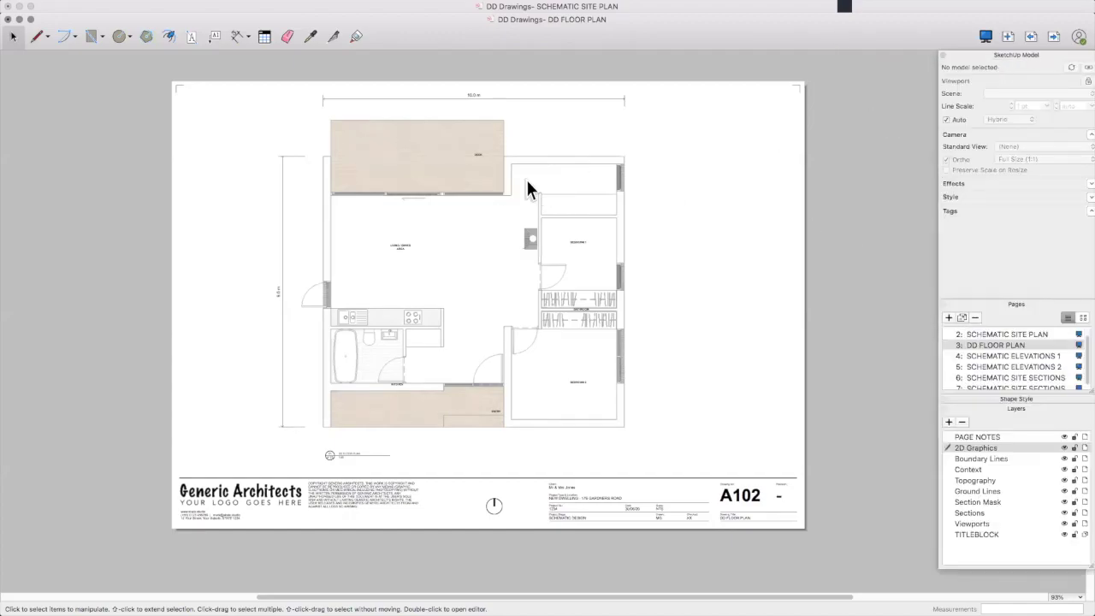
click(563, 155)
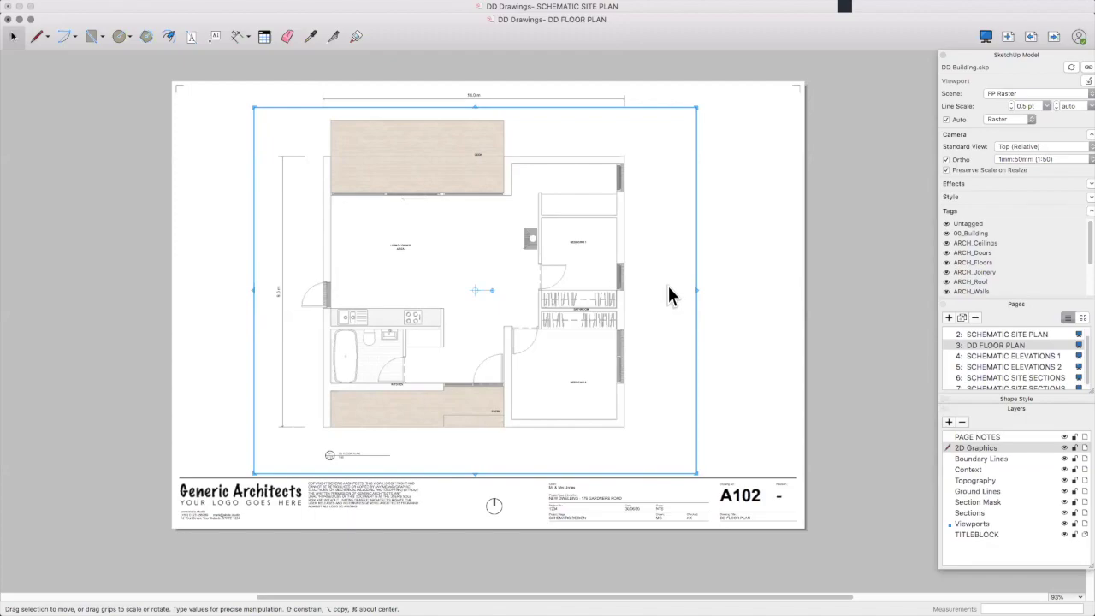
Rename the Viewports layer to Raster Viewports
click(969, 528)
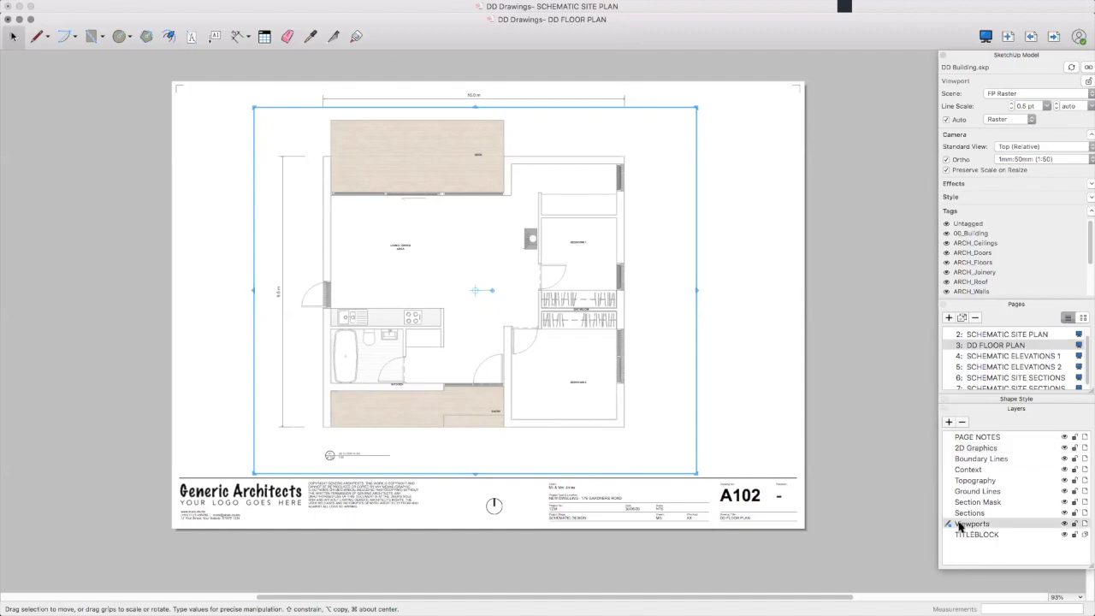
click(958, 525)
text(Raster)
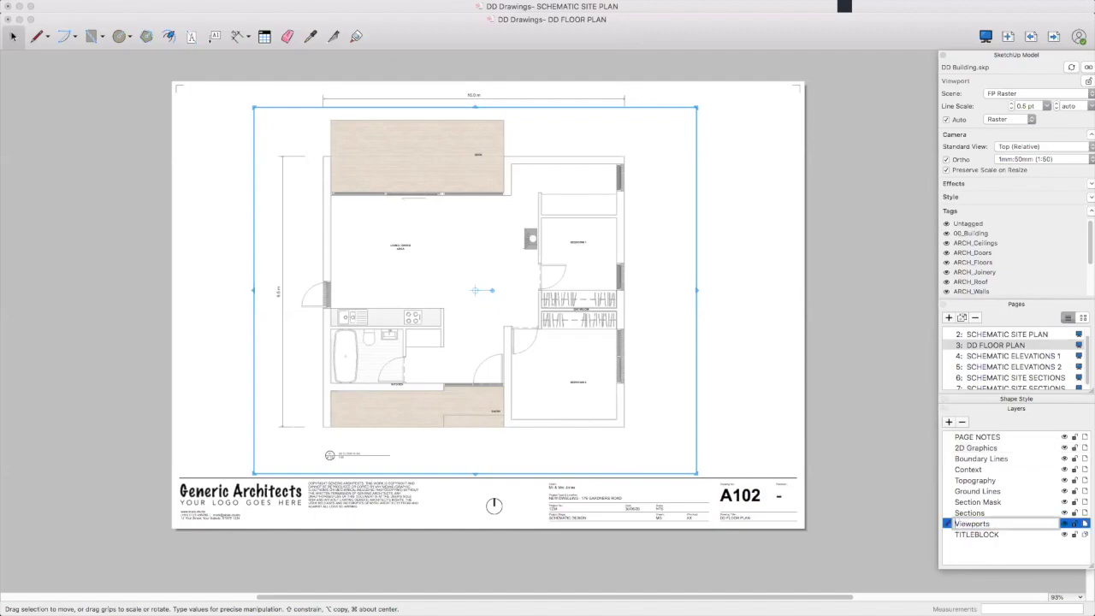
key(Return)
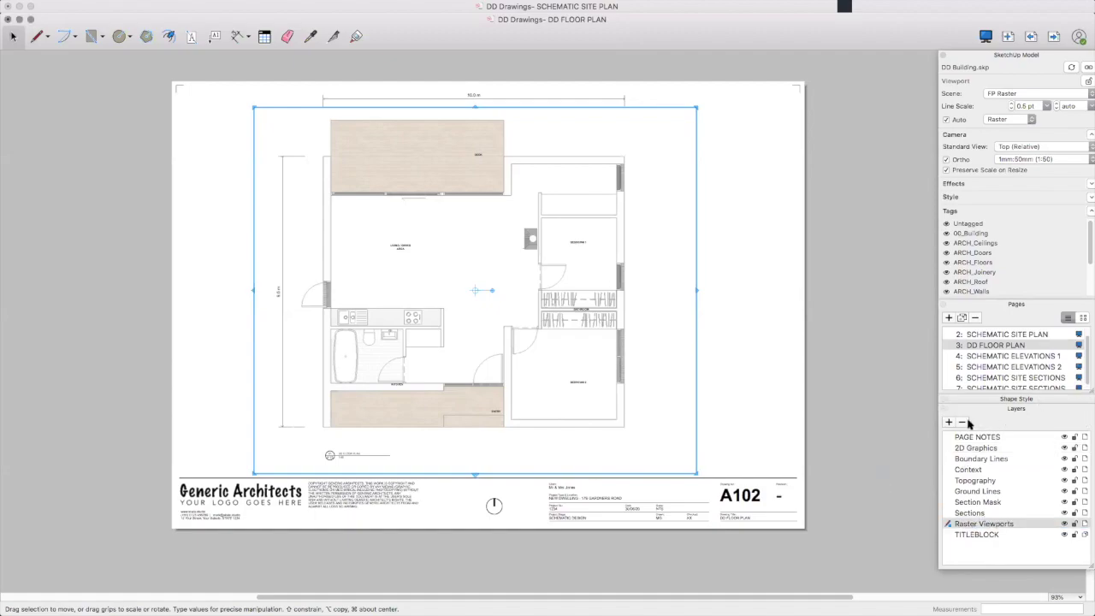
Add a new layer named Vector Viewports above Raster Viewports
click(948, 422)
text(Vector Vi)
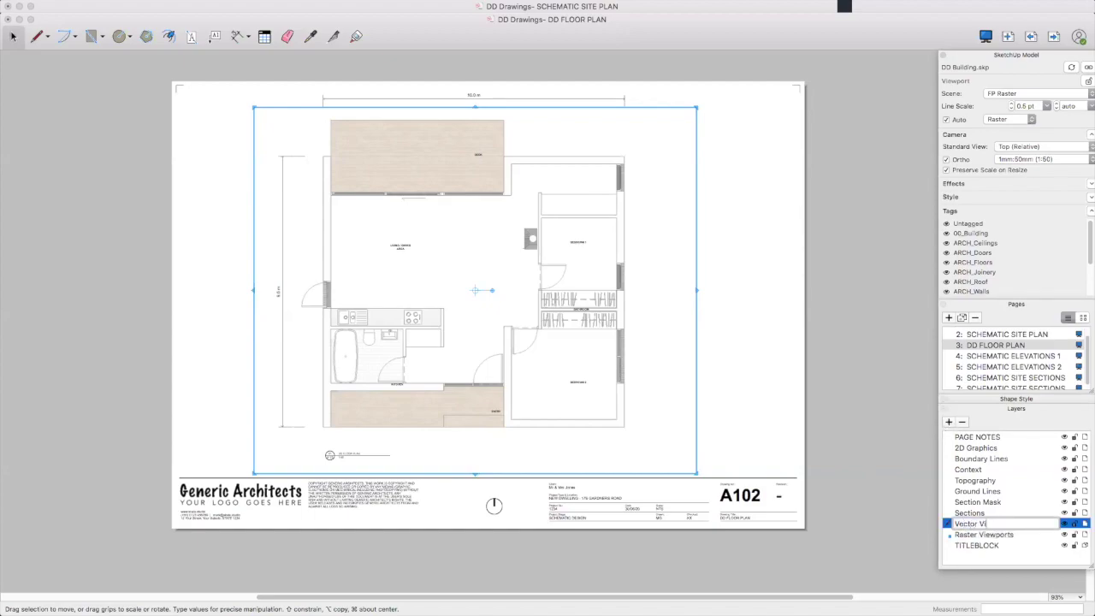
text(ewports)
key(Return)
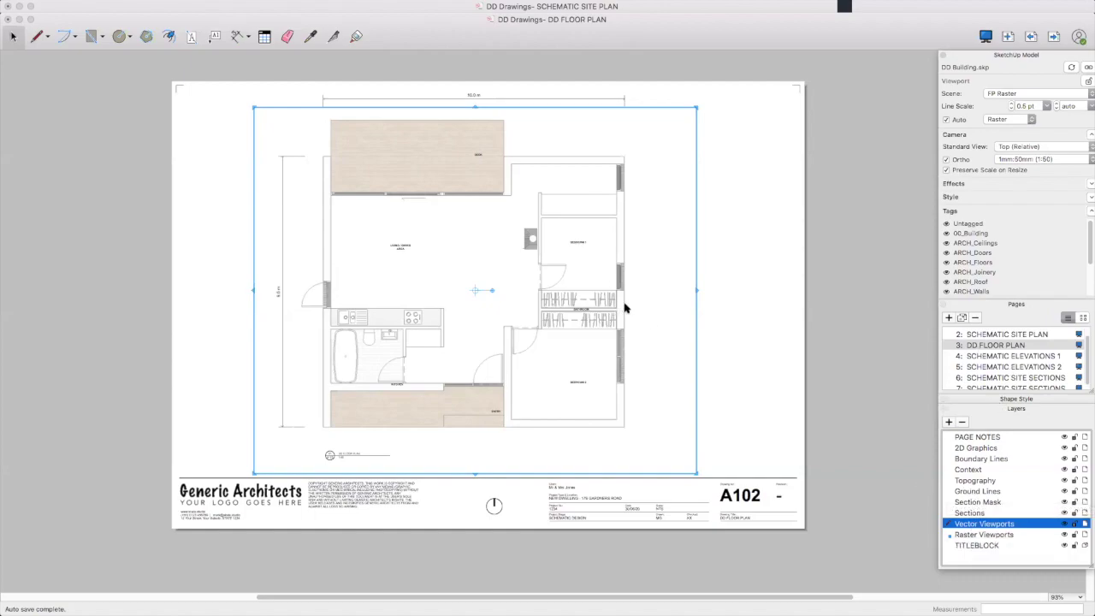
click(718, 274)
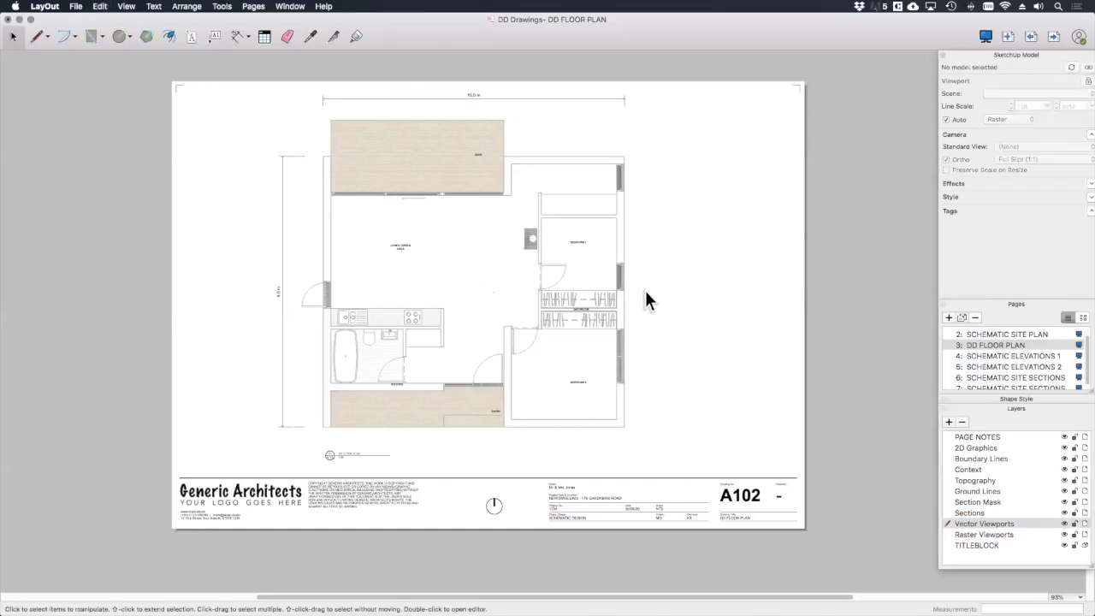
Paste a copy of the floor-plan viewport and switch it to the FP Vector scene
key(super+v)
click(624, 292)
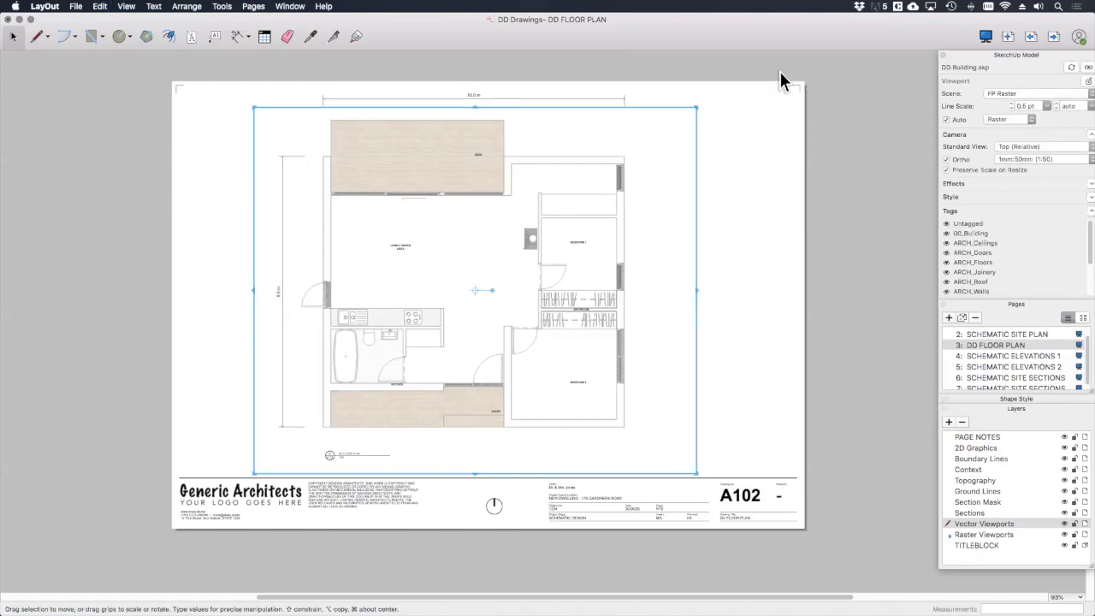
click(1087, 94)
click(1034, 102)
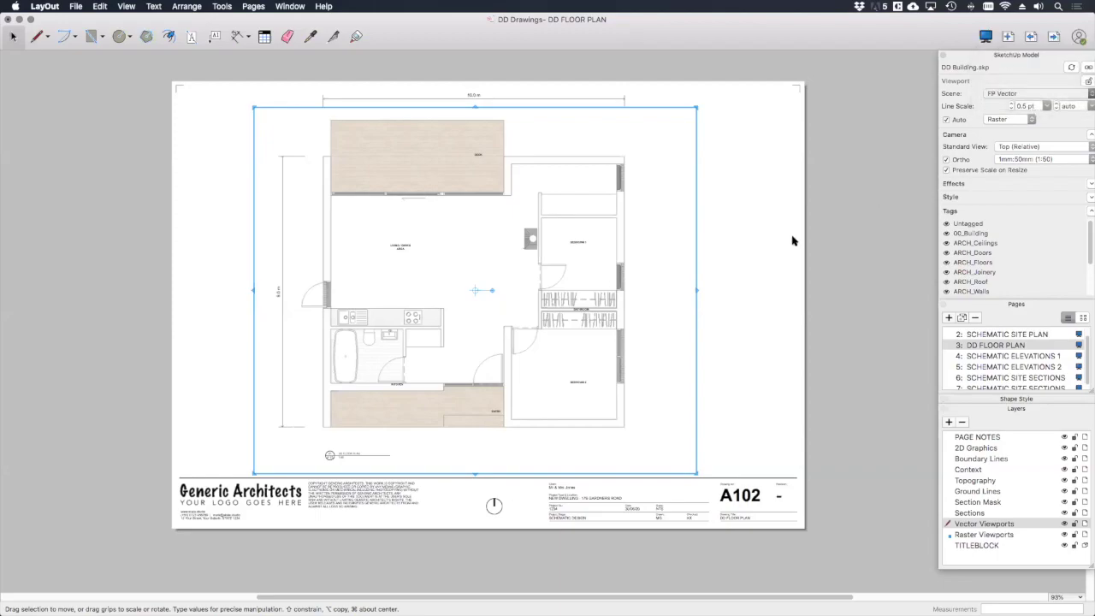
Move the viewport onto the Vector Viewports layer and render it as vector, accepting the warning
right_click(694, 210)
mouse_move(731, 296)
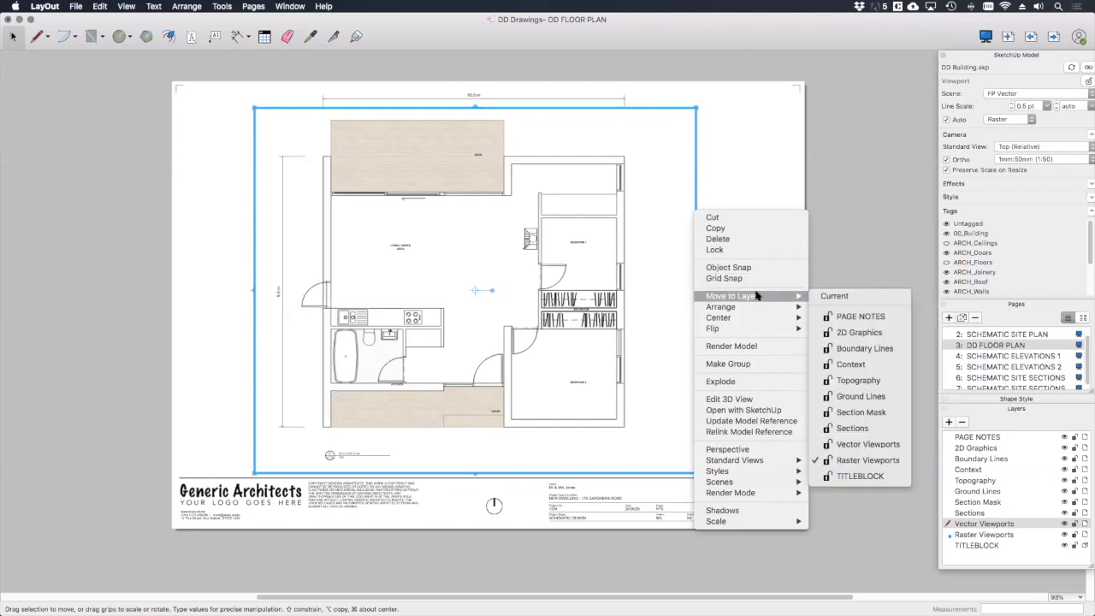
click(864, 446)
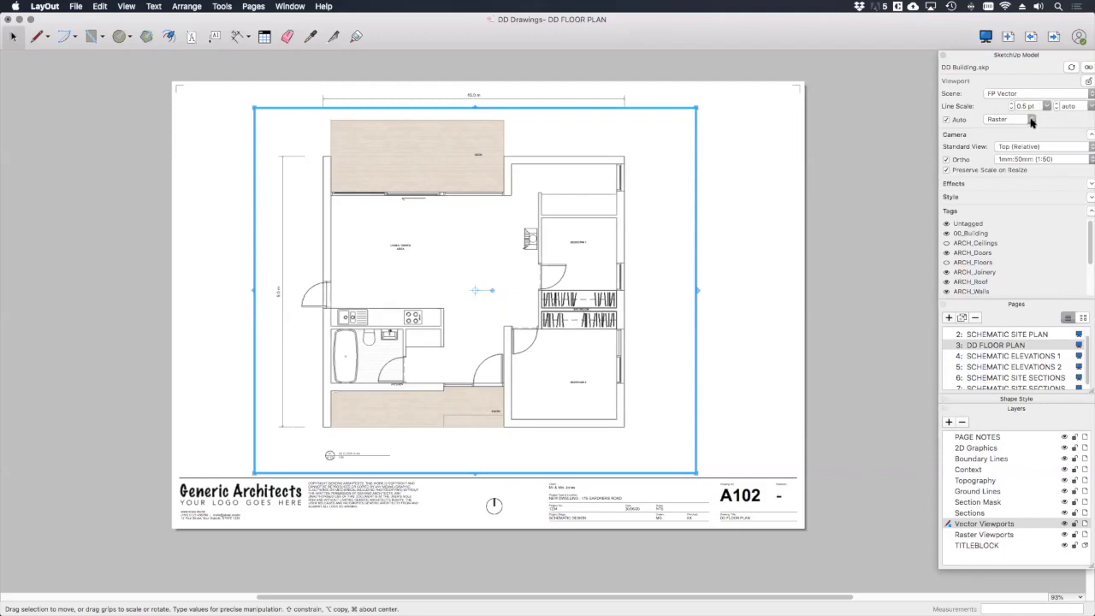
click(1032, 123)
click(999, 110)
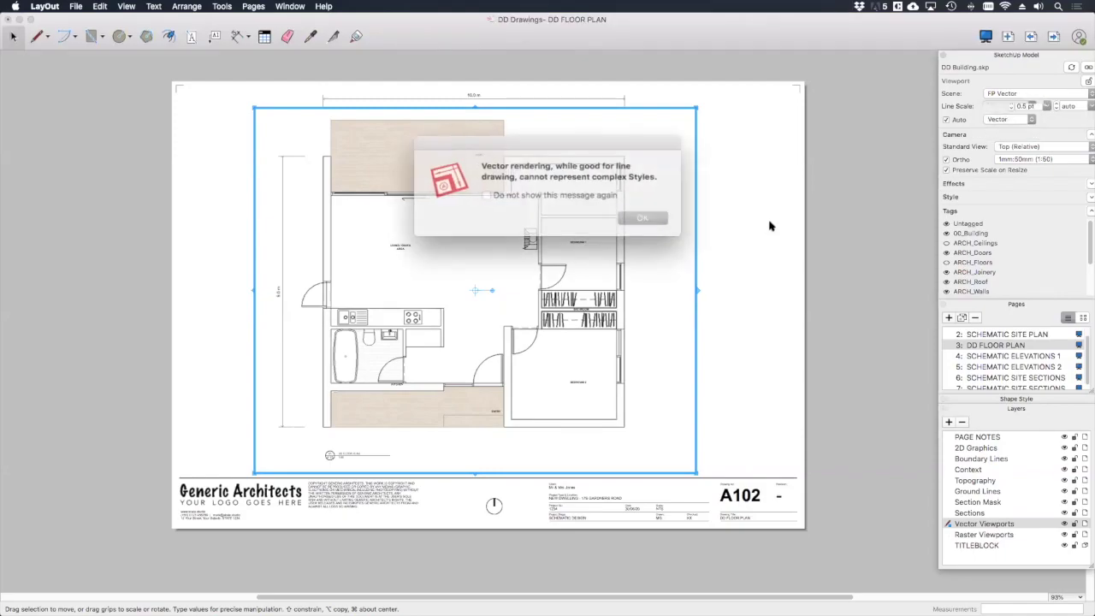
click(631, 214)
click(753, 211)
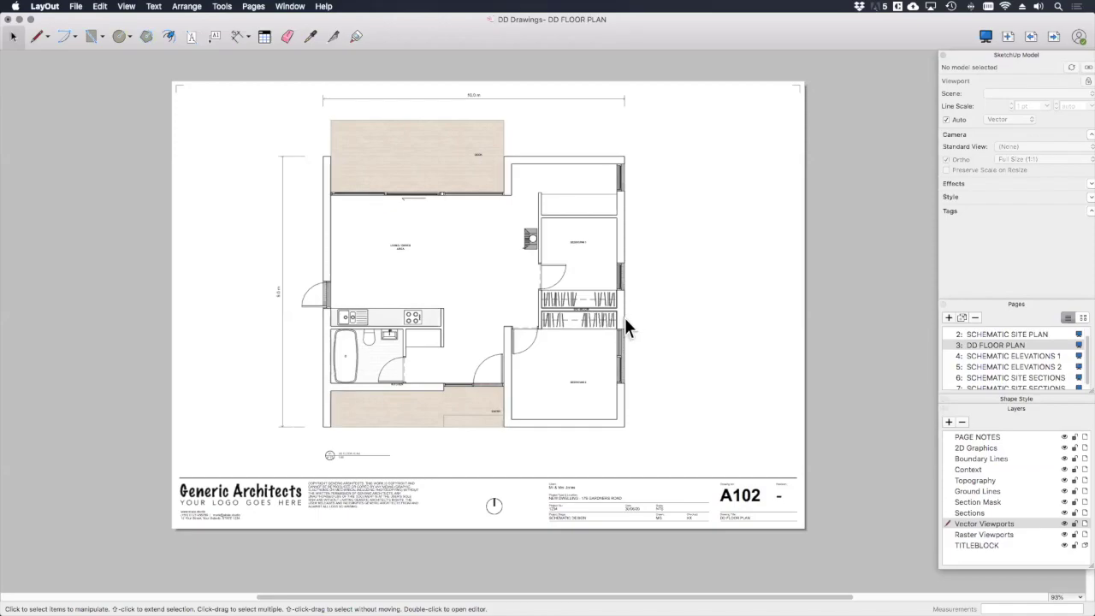
scroll(599, 368, up, 3)
scroll(651, 350, up, 2)
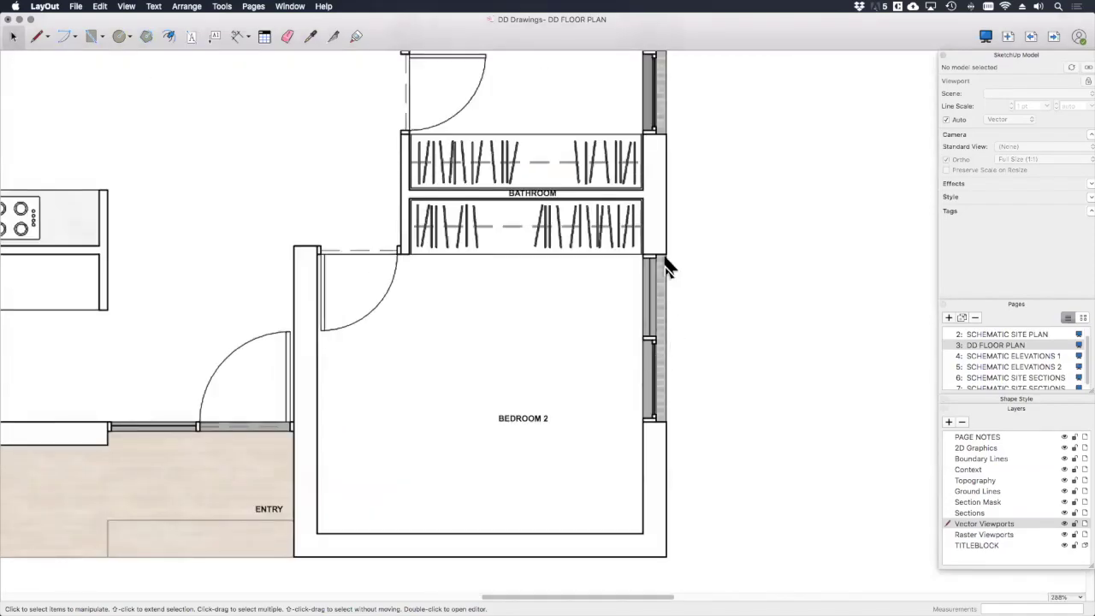
scroll(650, 346, up, 5)
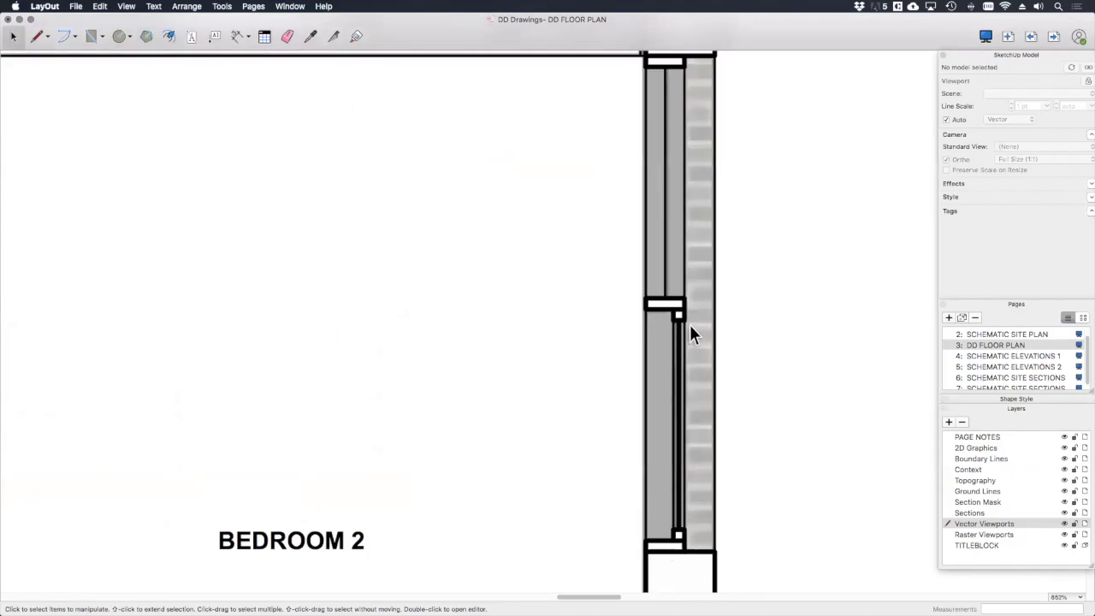
scroll(672, 346, down, 10)
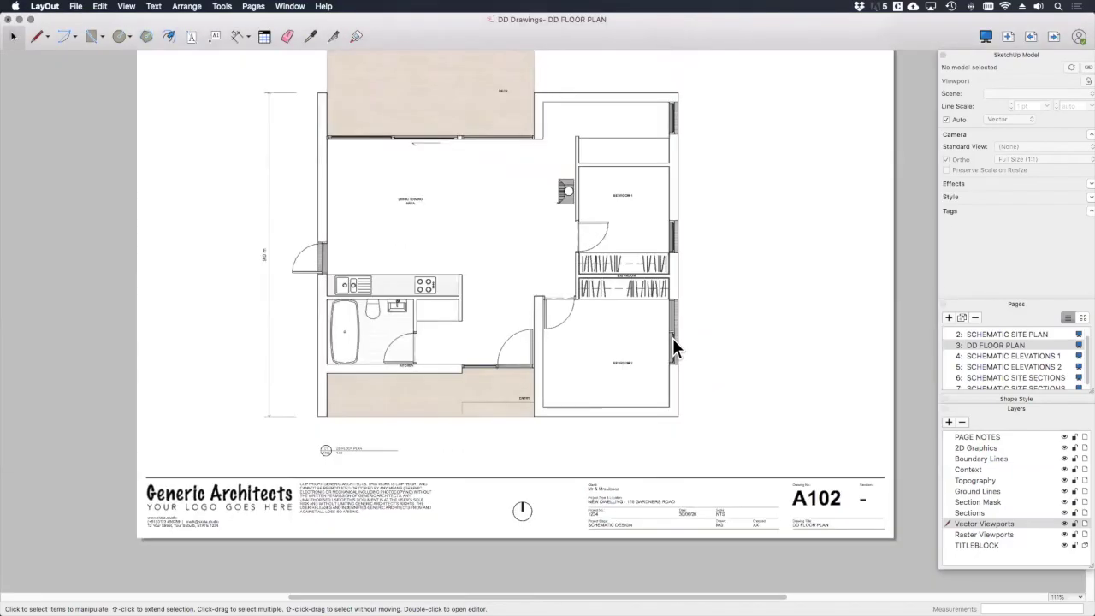
scroll(673, 347, up, 3)
scroll(672, 347, up, 3)
scroll(673, 347, up, 3)
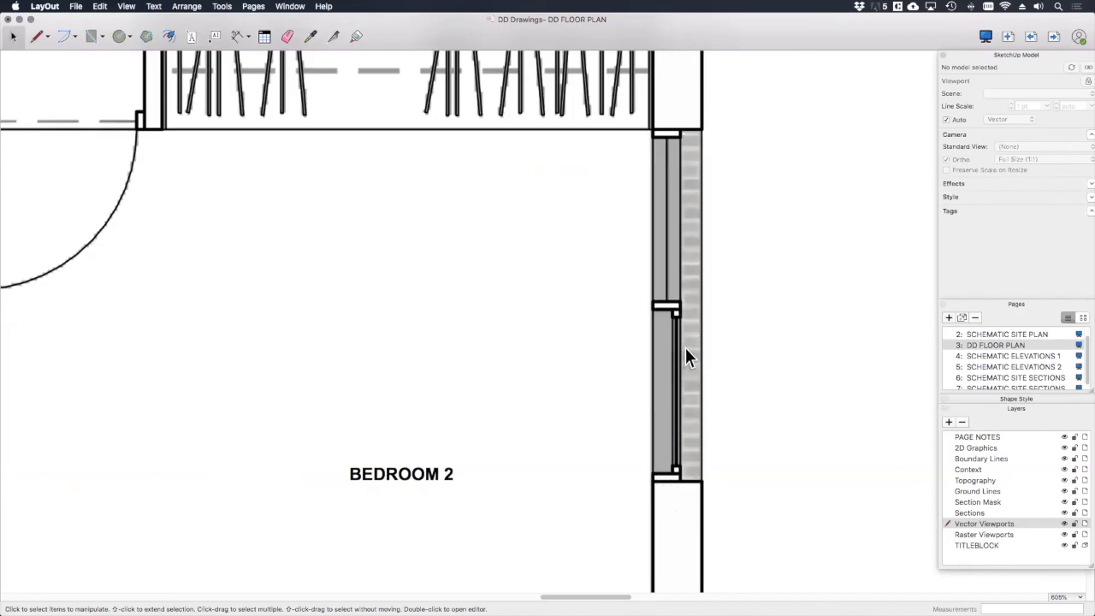
scroll(686, 347, down, 5)
scroll(685, 347, down, 3)
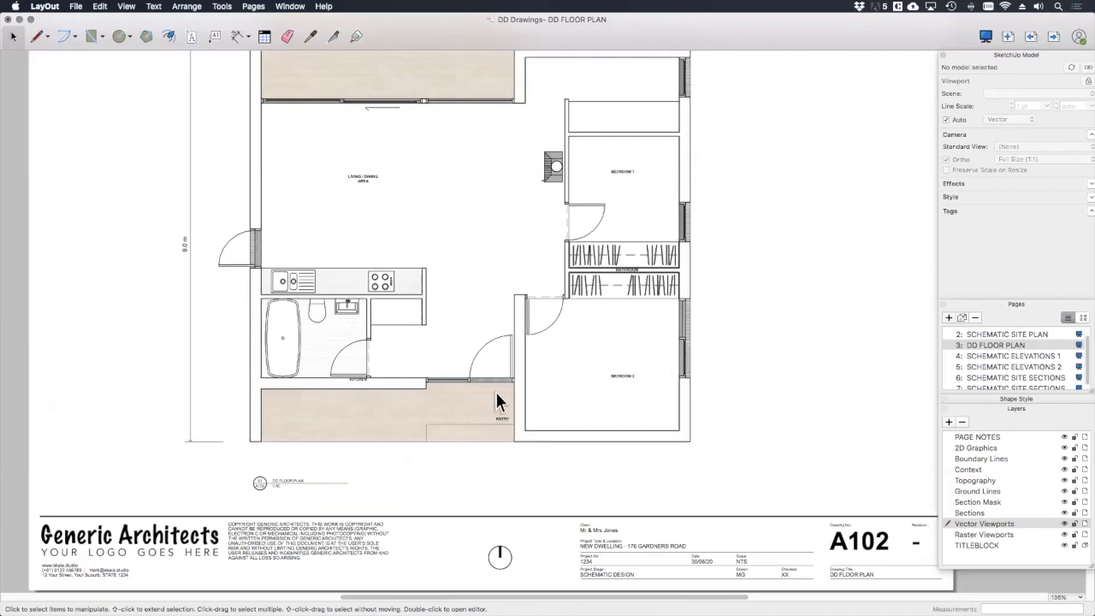
scroll(496, 392, down, 1)
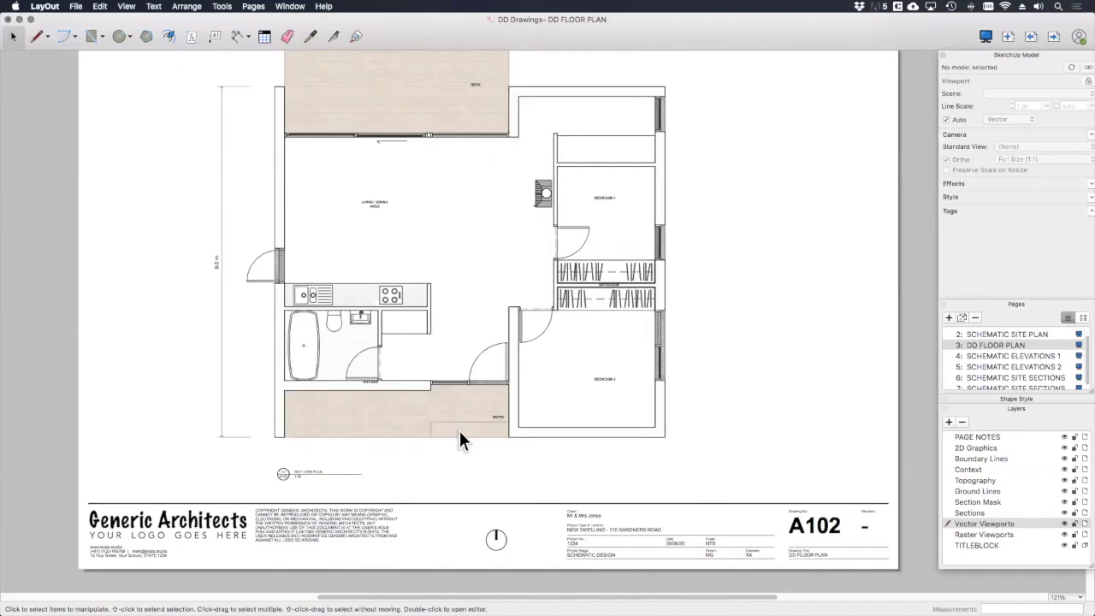
middle_drag(492, 253, 489, 306)
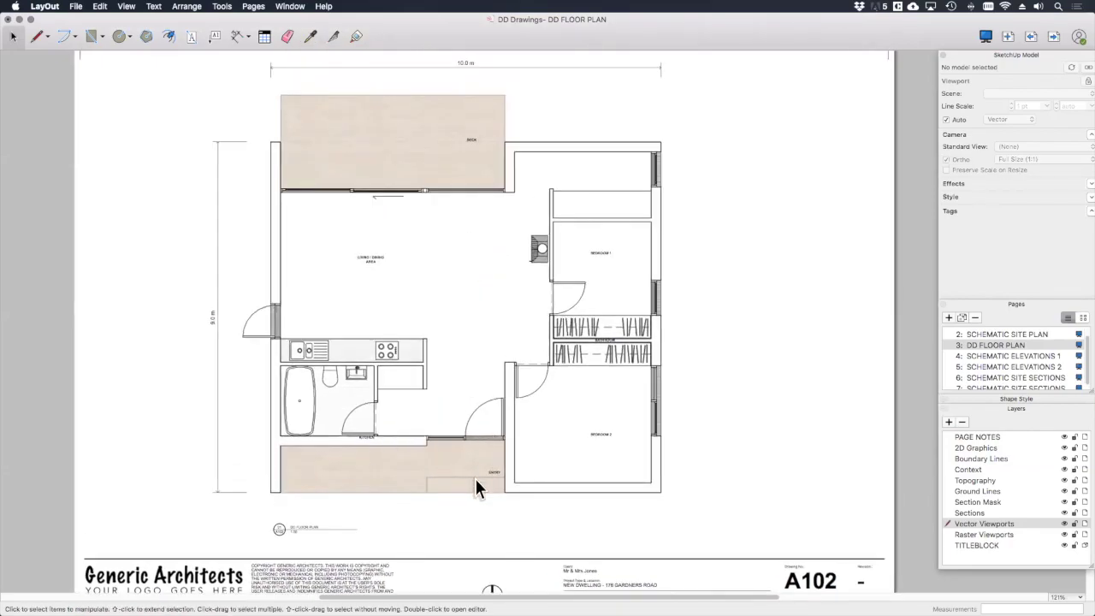
scroll(475, 478, up, 6)
scroll(423, 456, down, 3)
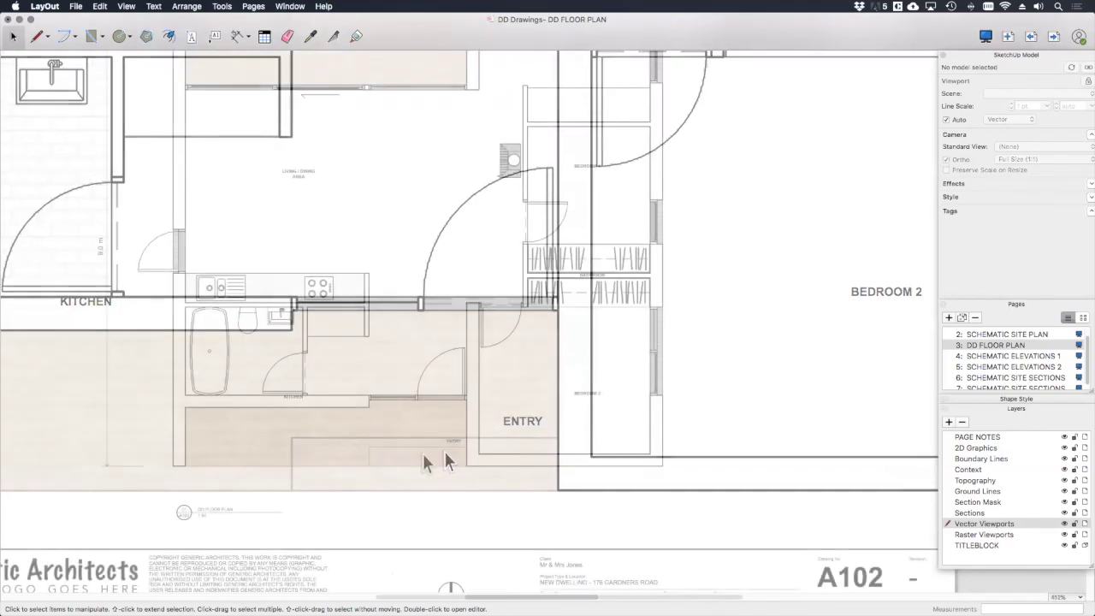
scroll(422, 456, down, 2)
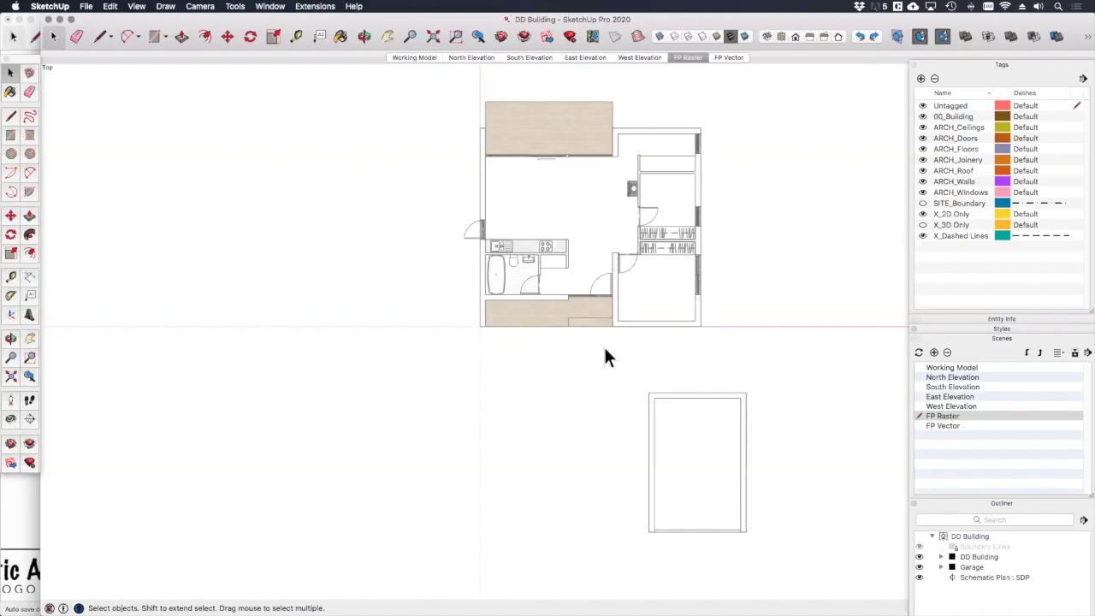
From the FP Vector view, add a new scene and name it FP Vector Thin
click(741, 57)
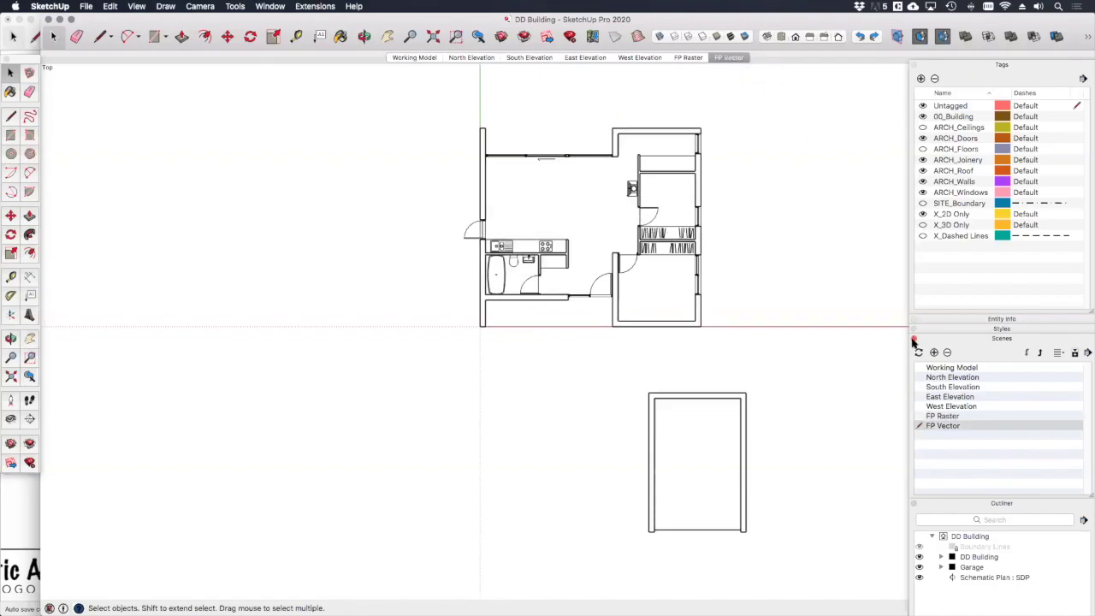
click(934, 352)
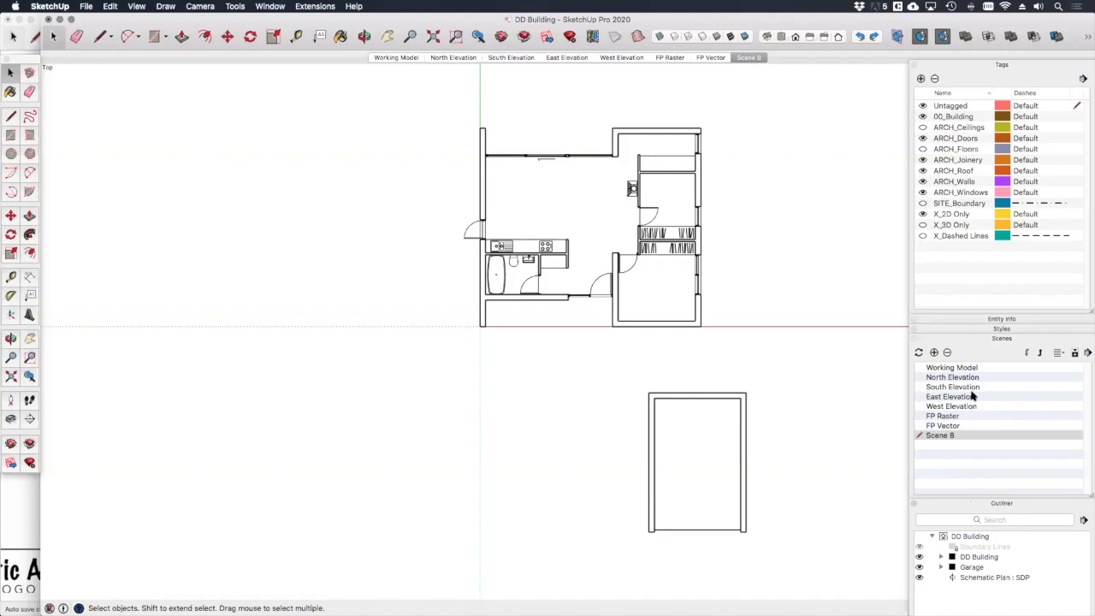
click(943, 441)
text(FP Vec)
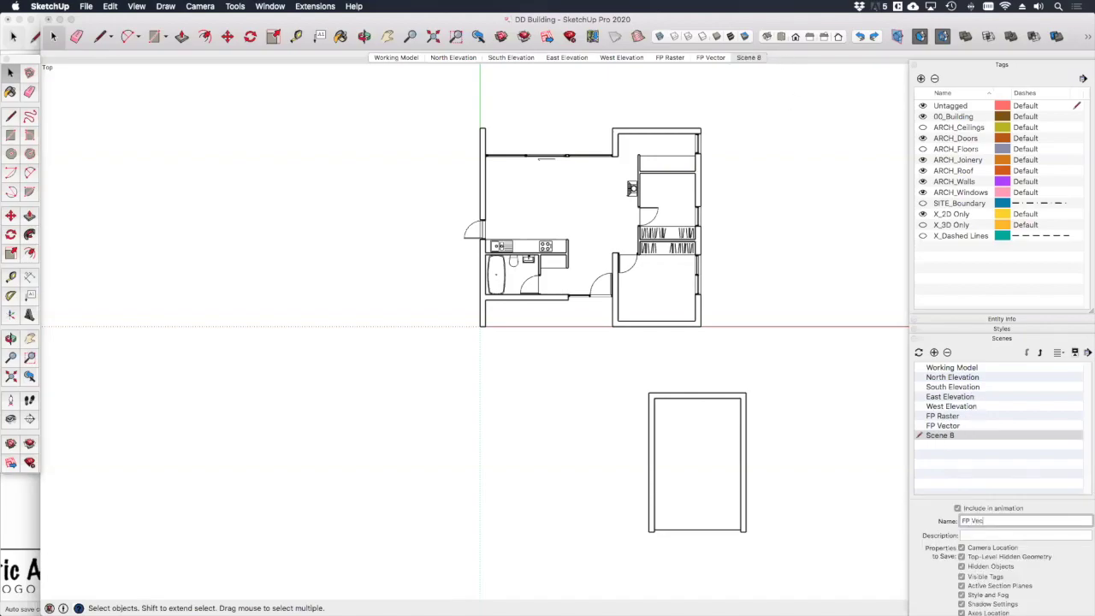
text(tor Thin)
key(Return)
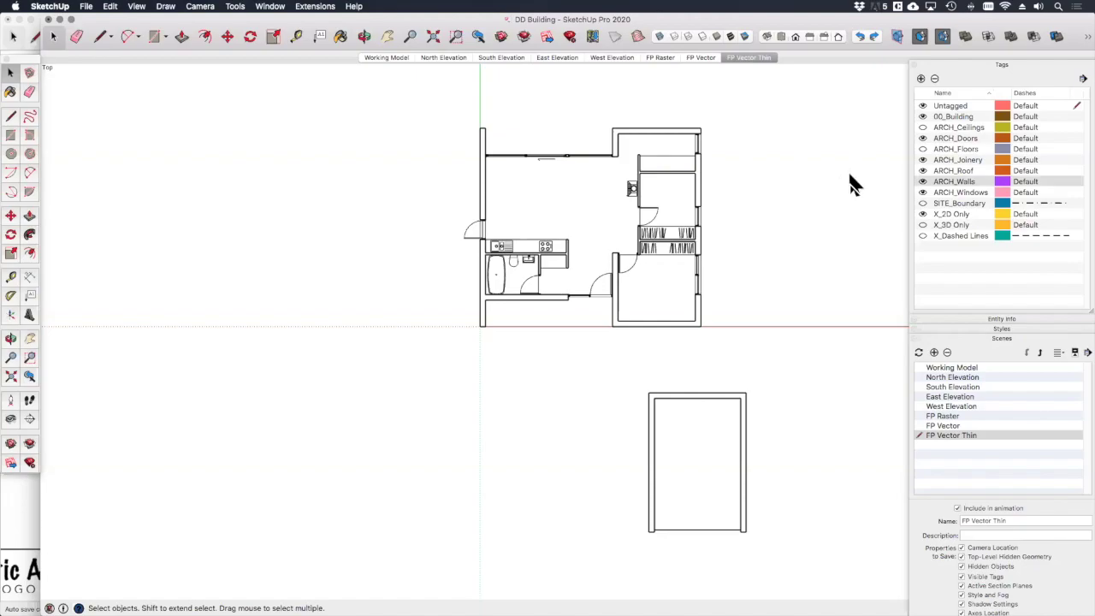
Hide the ARCH_Walls tag, show ARCH_Floors, and zoom in to check the outlines
click(924, 181)
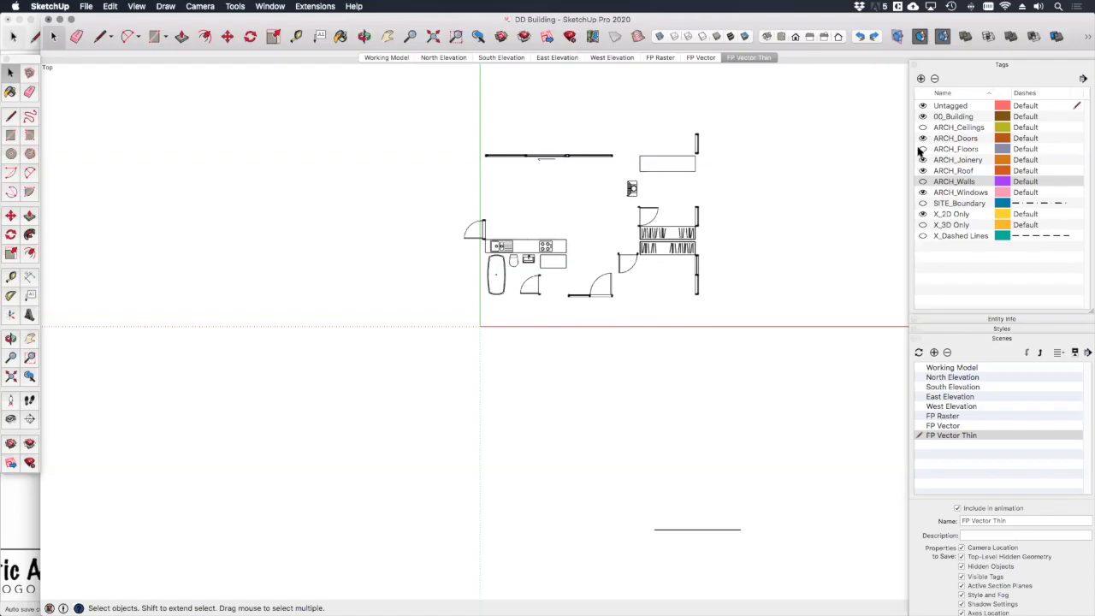
click(922, 149)
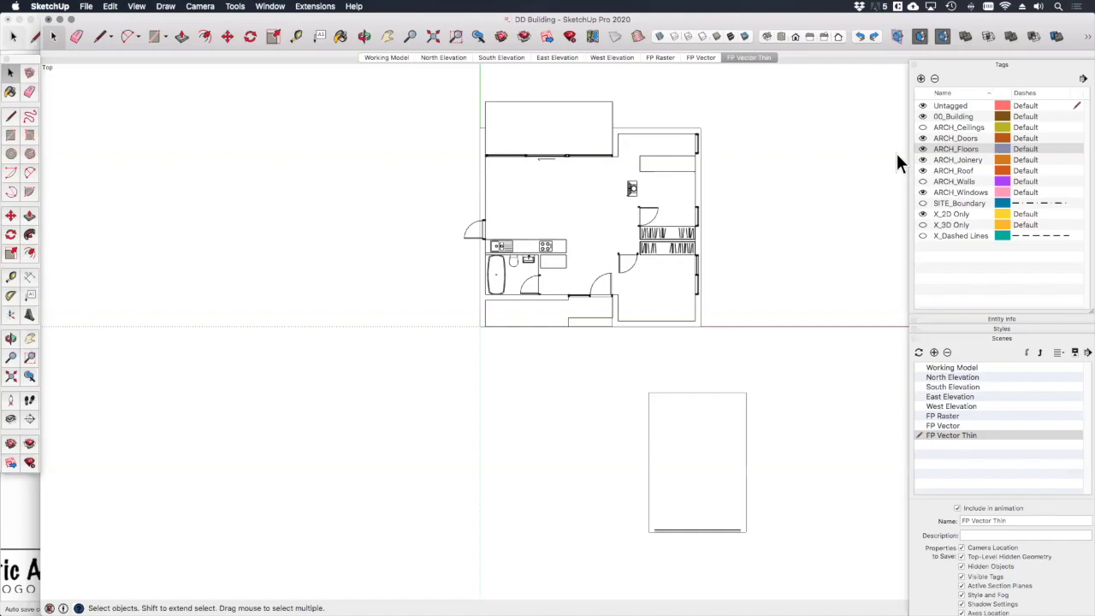
scroll(672, 264, up, 2)
scroll(718, 303, up, 3)
scroll(711, 315, up, 3)
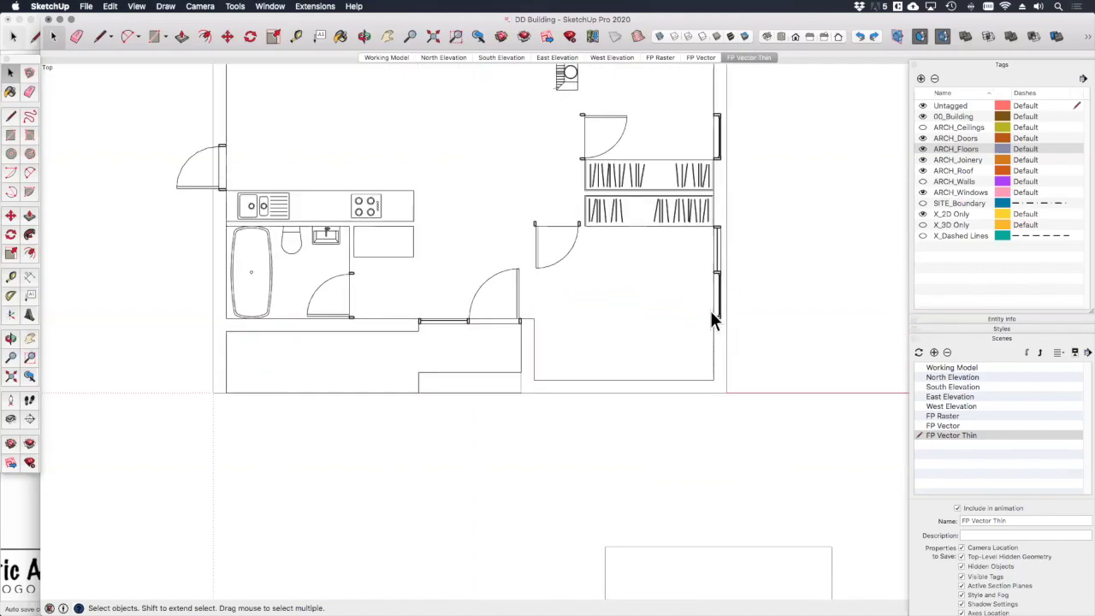
Create a new style from the current one and name it Vector Thin
click(988, 339)
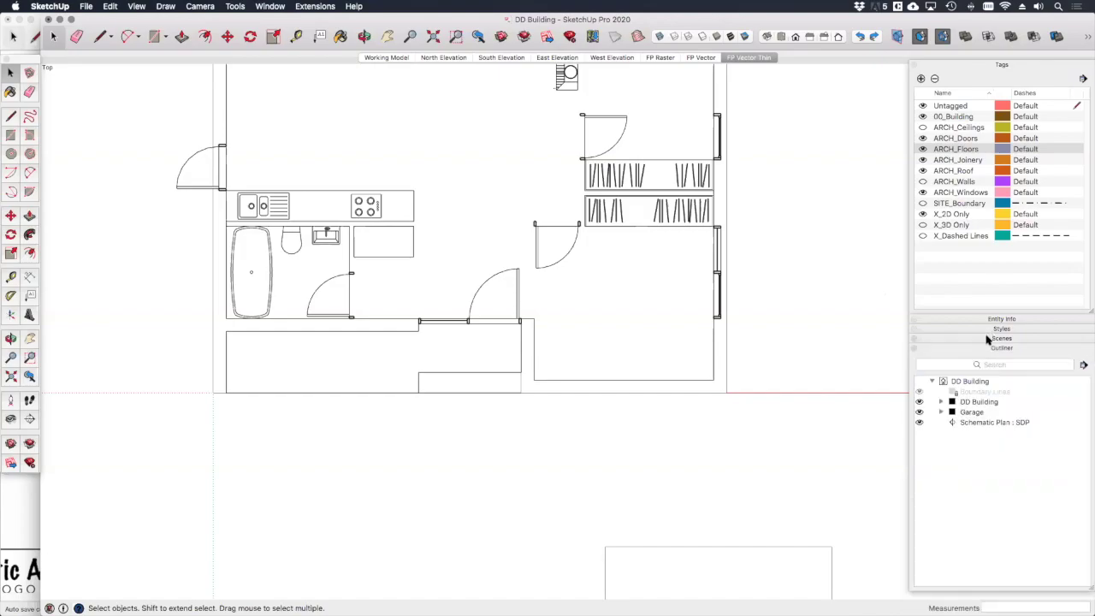
click(992, 330)
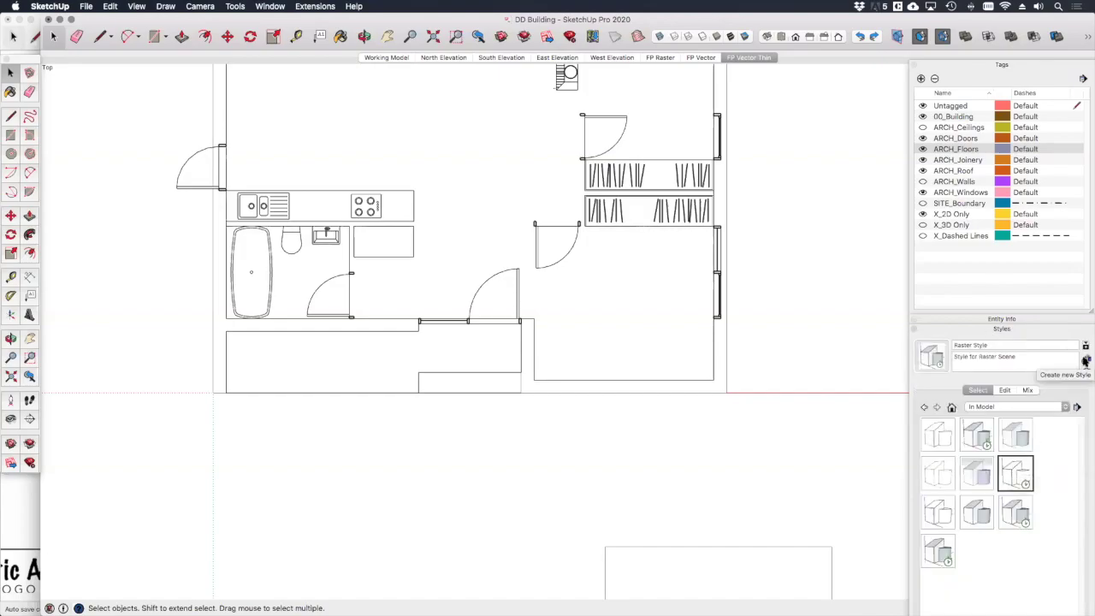
click(1084, 360)
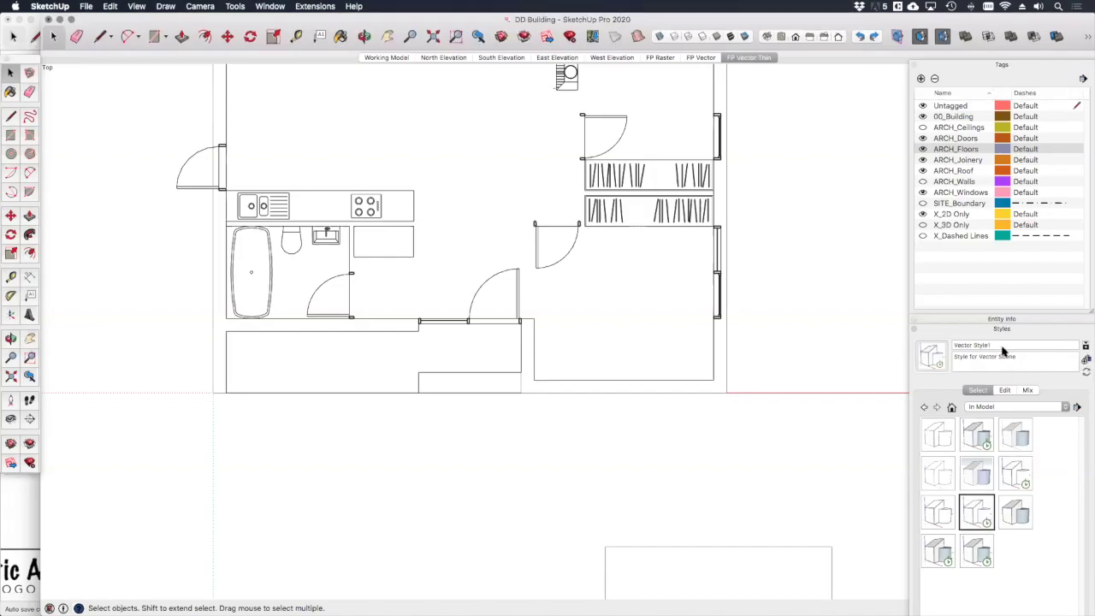
click(998, 345)
key(BackSpace)
key(BackSpace)
key(BackSpace)
text(Thin)
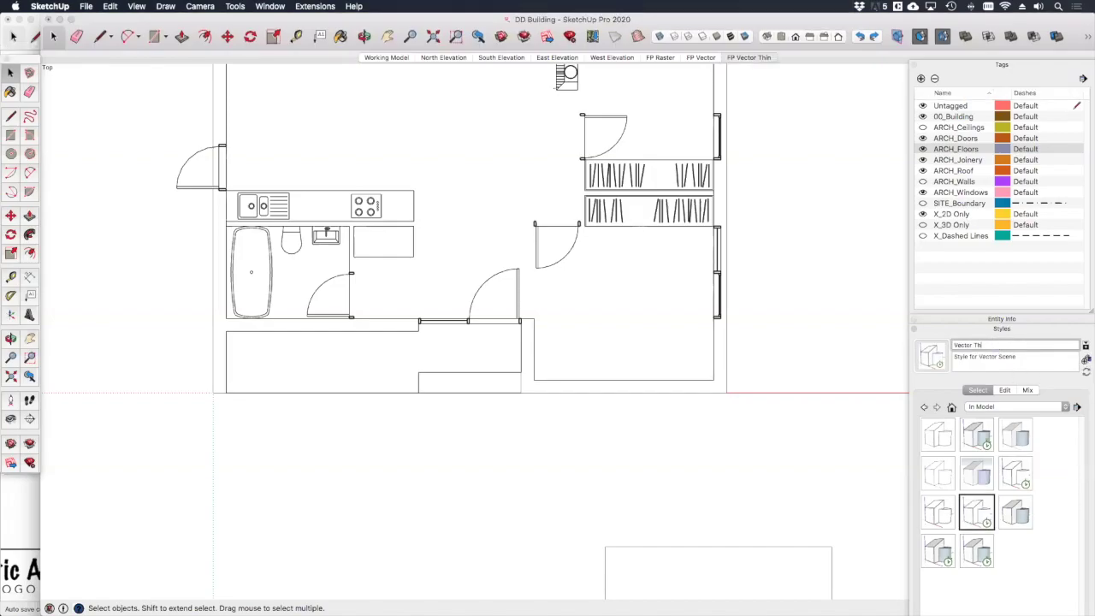
key(Return)
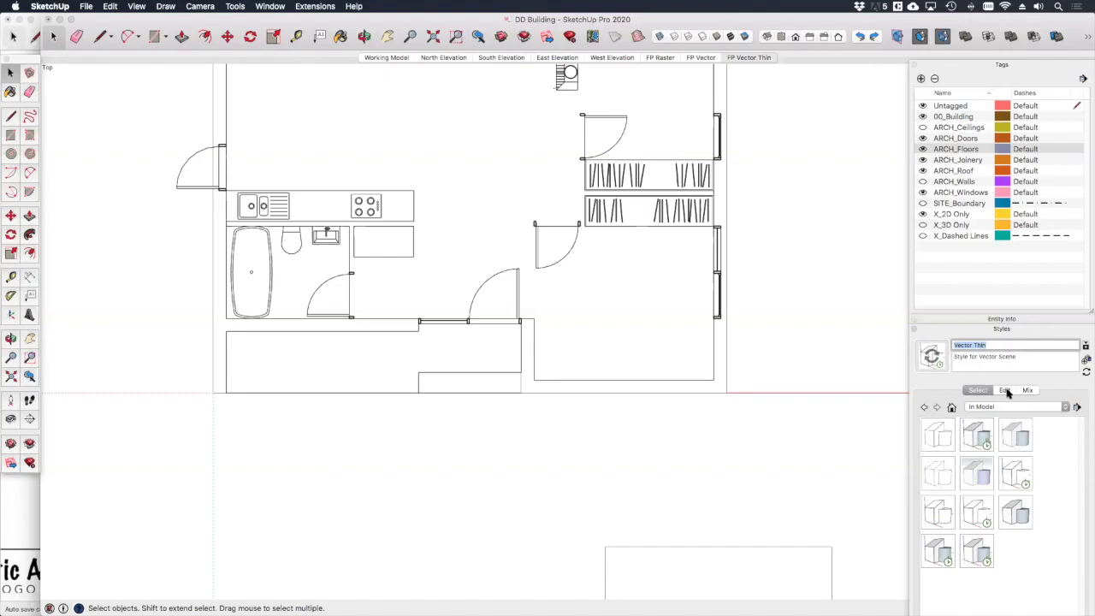
Set the Vector Thin style's section line width to 1
click(1006, 390)
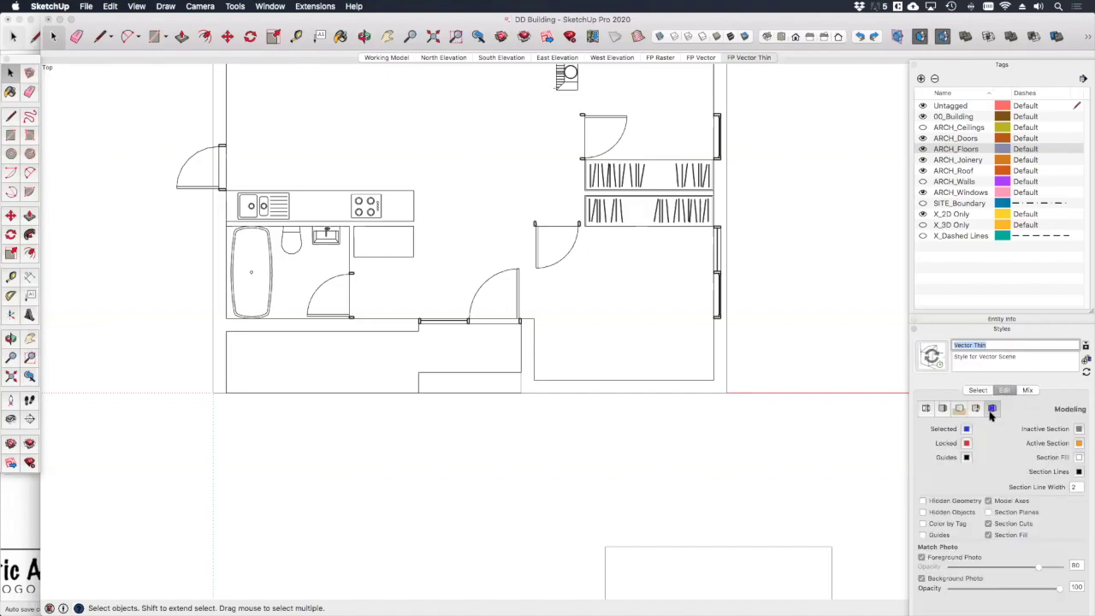
click(1072, 486)
text(1)
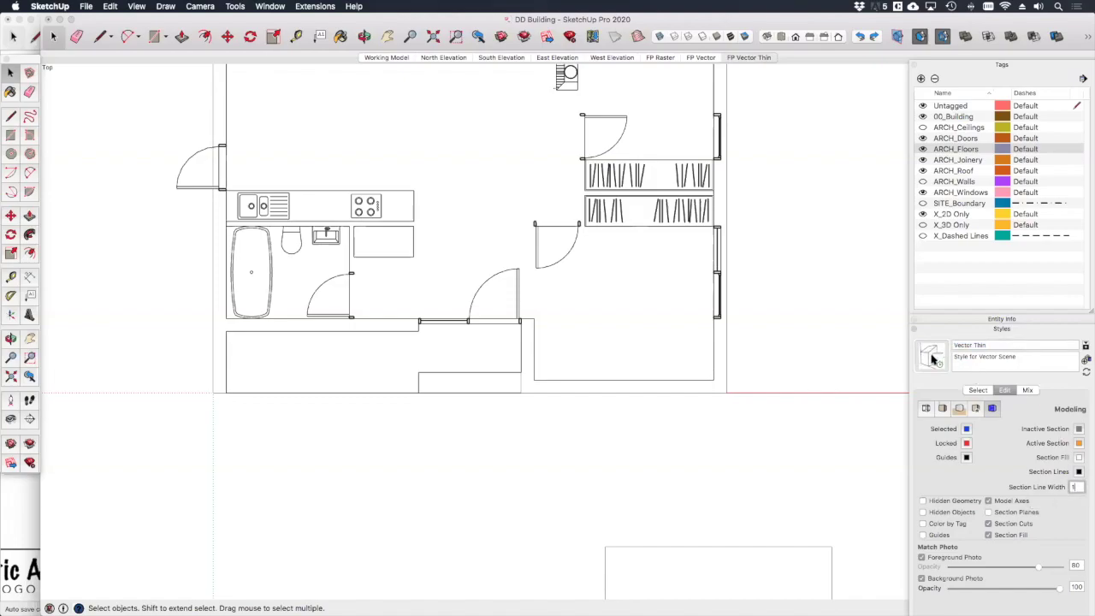
scroll(523, 321, up, 2)
Select the other vector style in the model and rename it Vector Thick
scroll(539, 347, up, 2)
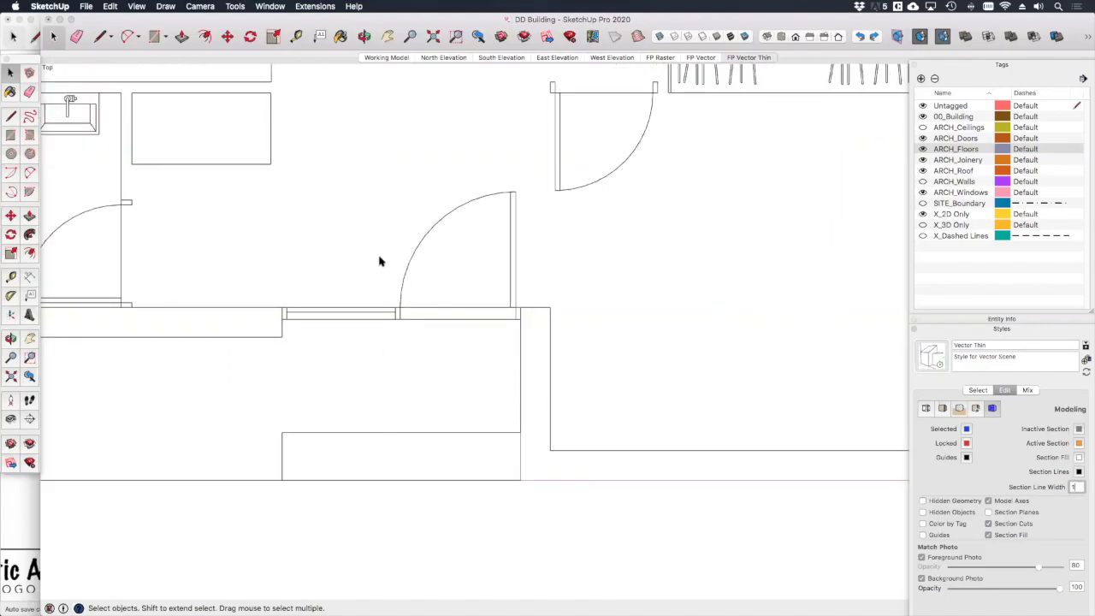
scroll(545, 273, down, 3)
scroll(552, 283, down, 2)
scroll(555, 285, up, 1)
click(926, 408)
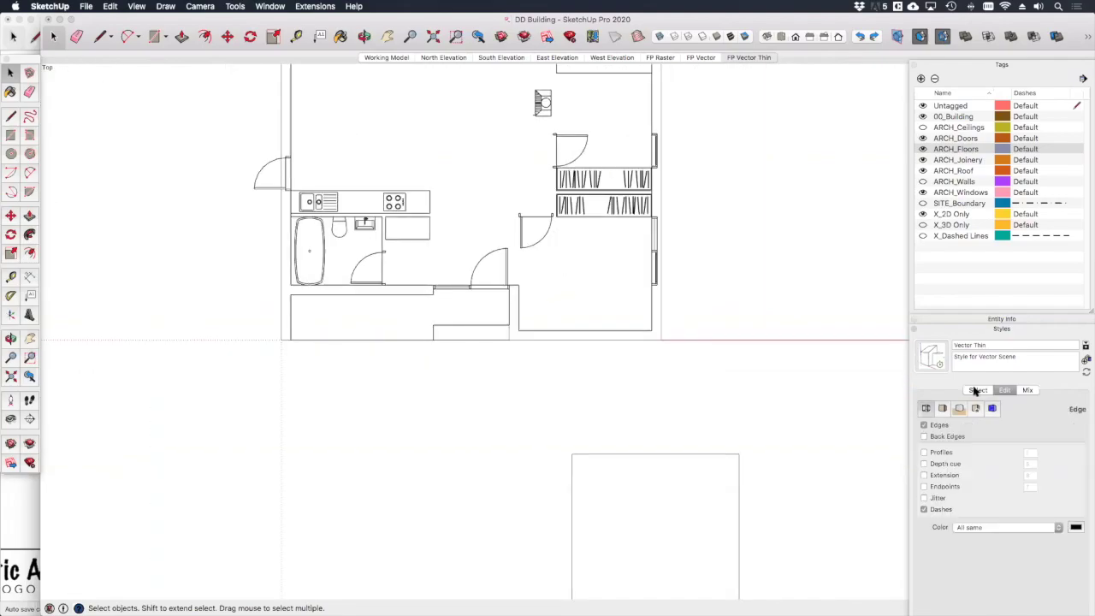
click(976, 390)
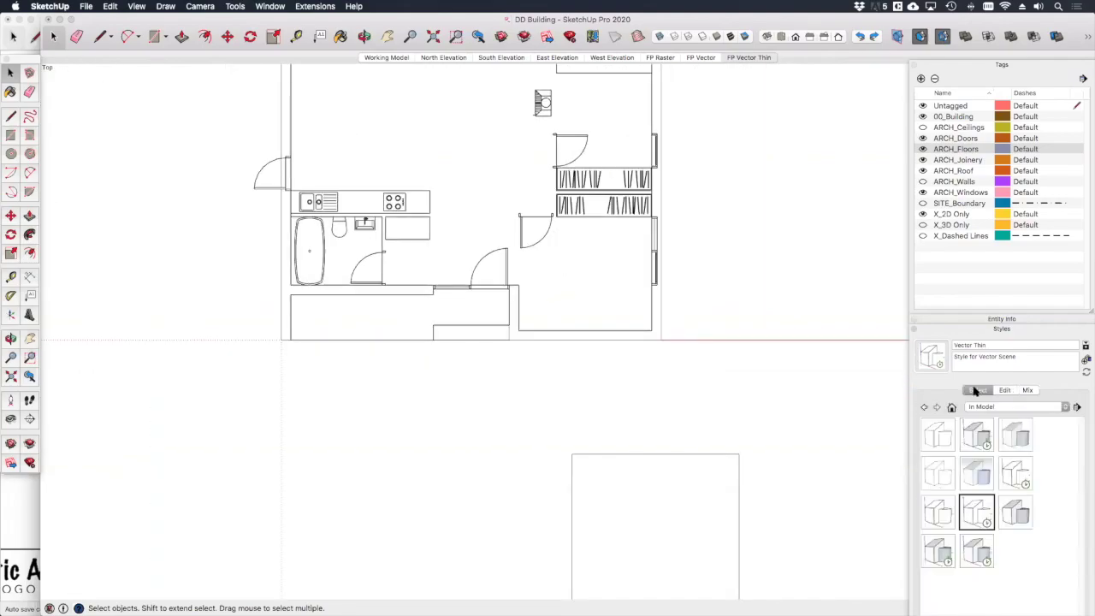
click(1012, 484)
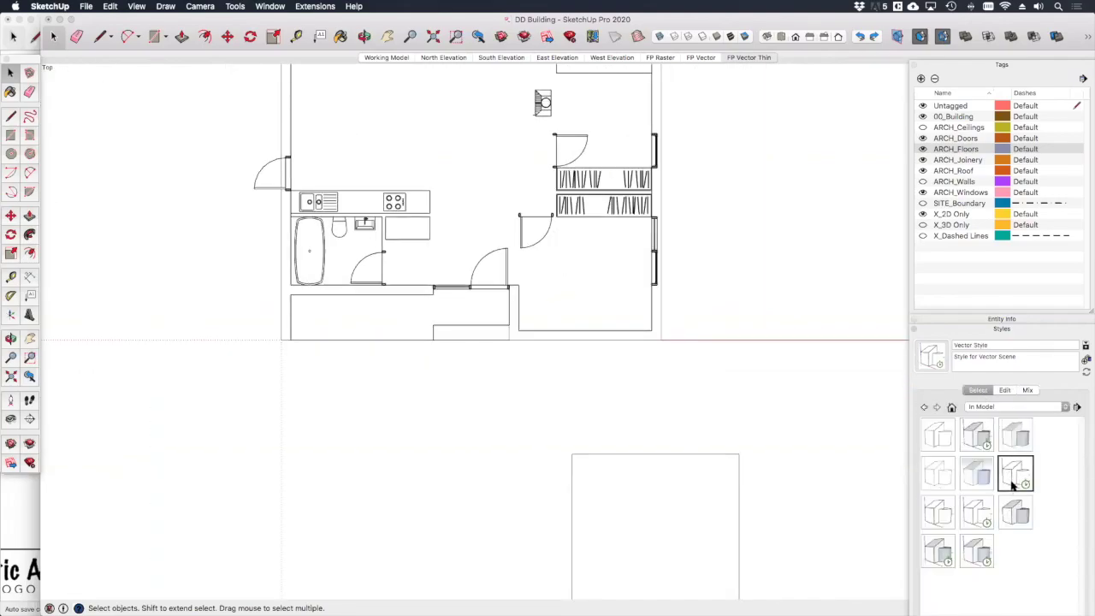
double_click(993, 344)
text(Thick)
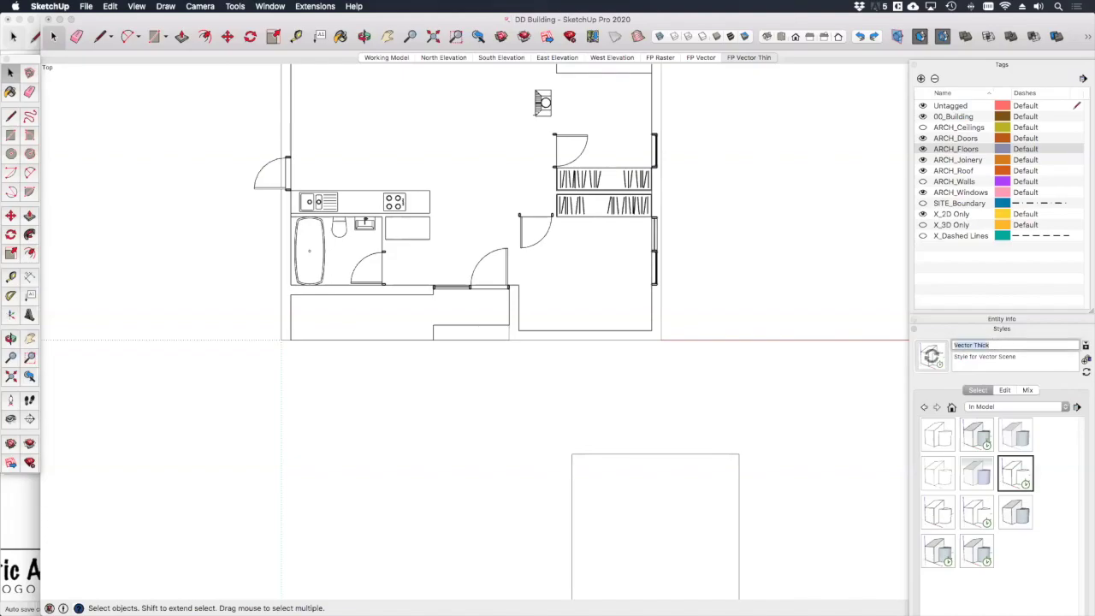
Switch to the FP Vector Thin scene and check its Vector Thin style
click(749, 57)
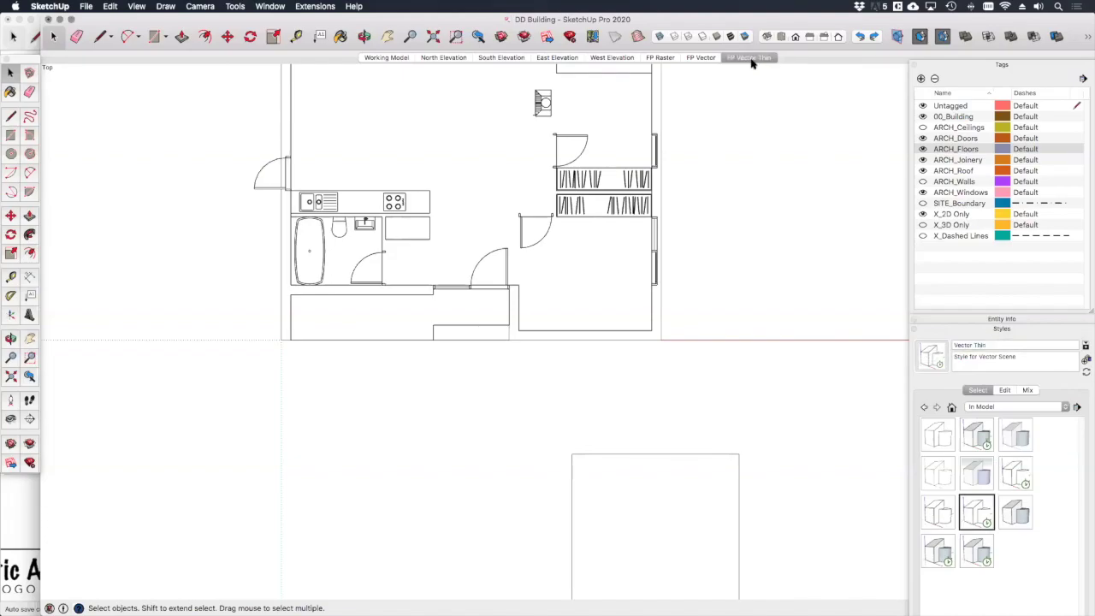
right_click(988, 510)
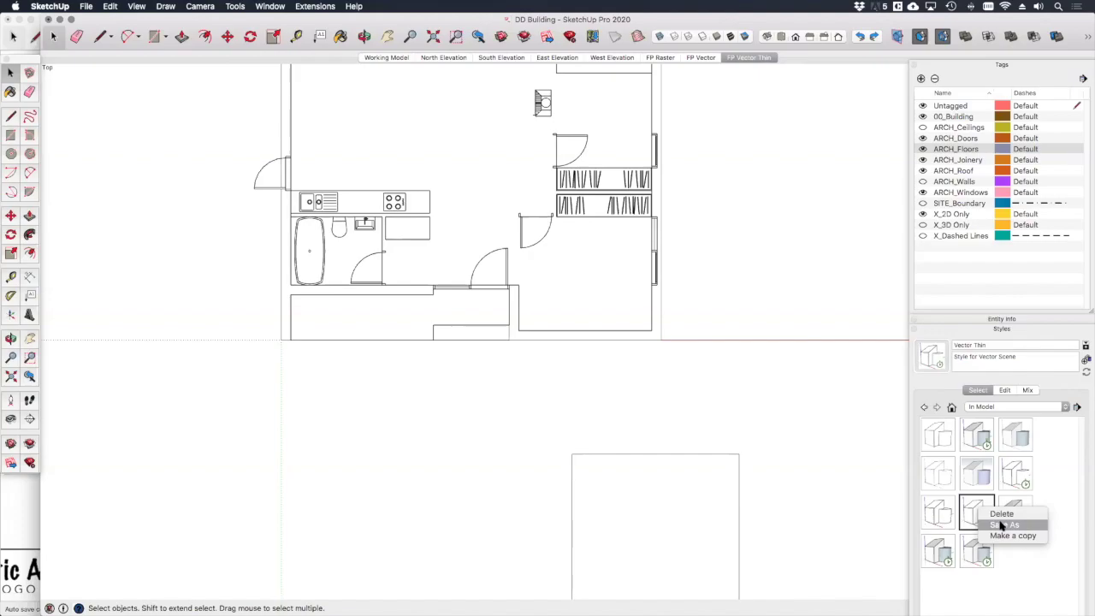
click(1003, 525)
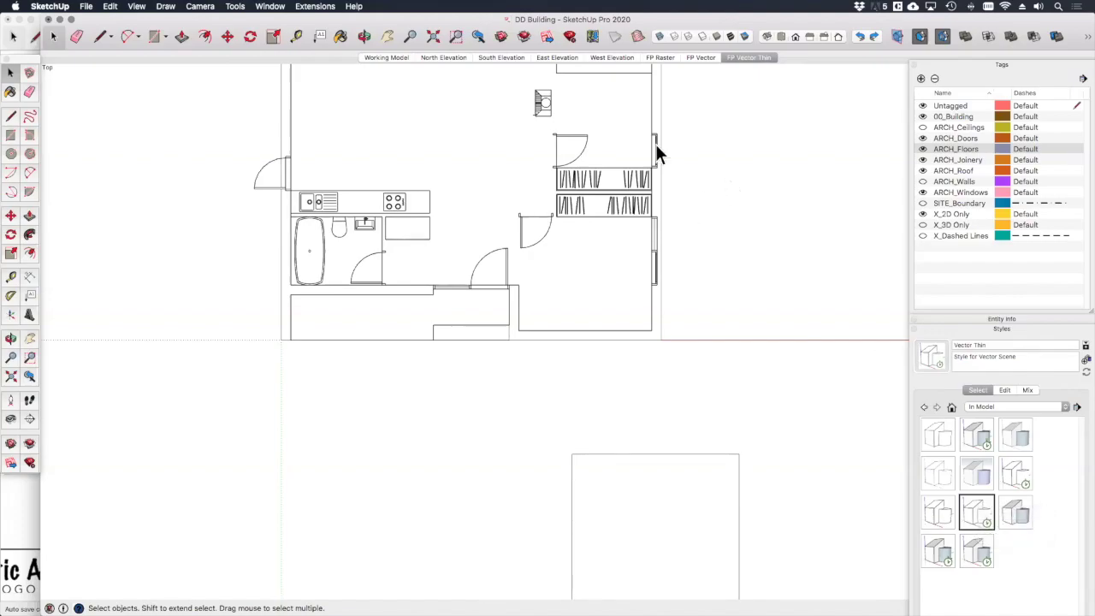
Rename the FP Vector scene to FP Vector Thick
click(699, 58)
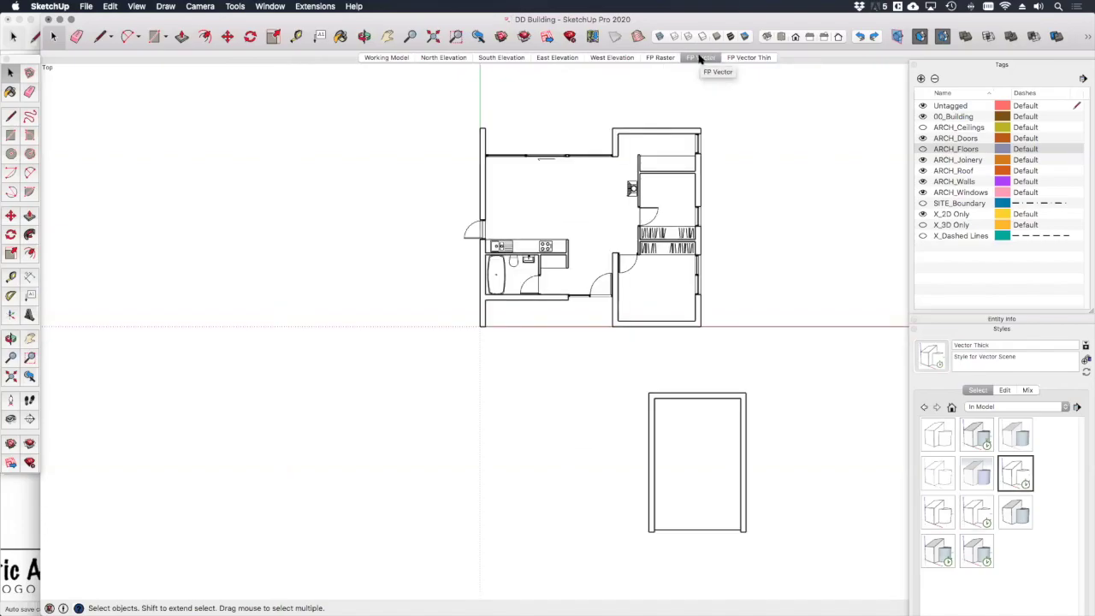
click(1001, 329)
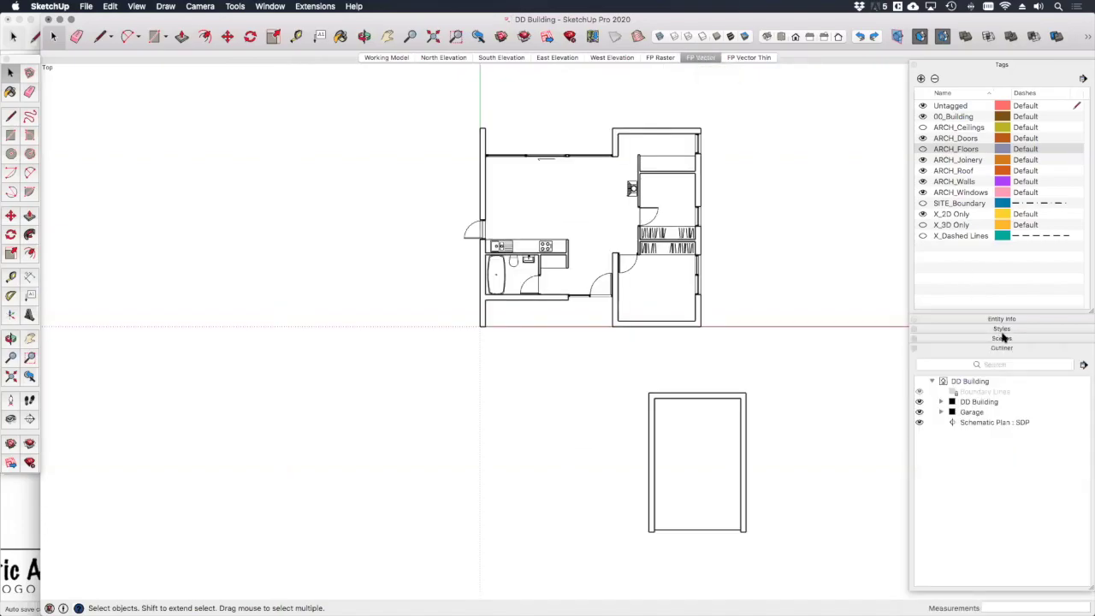
click(1003, 338)
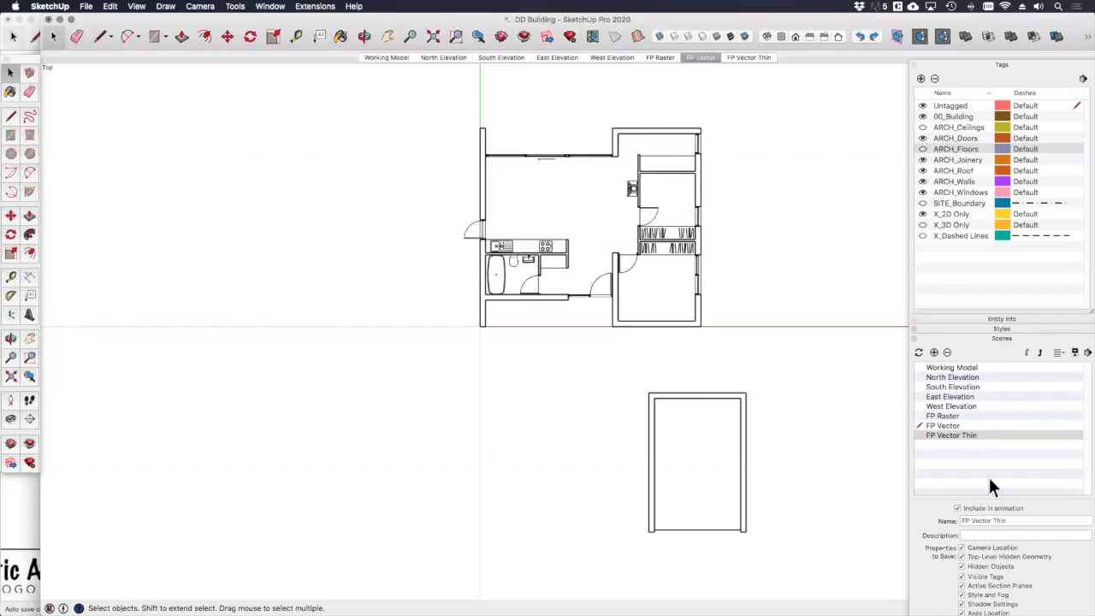
triple_click(1000, 520)
click(1000, 520)
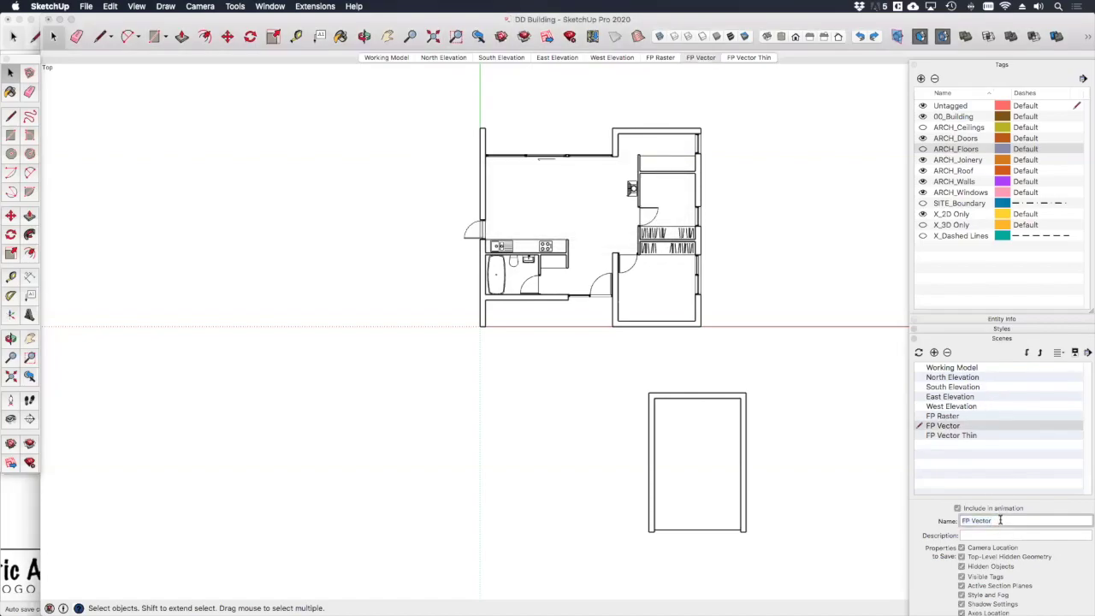
text(Thick)
key(Return)
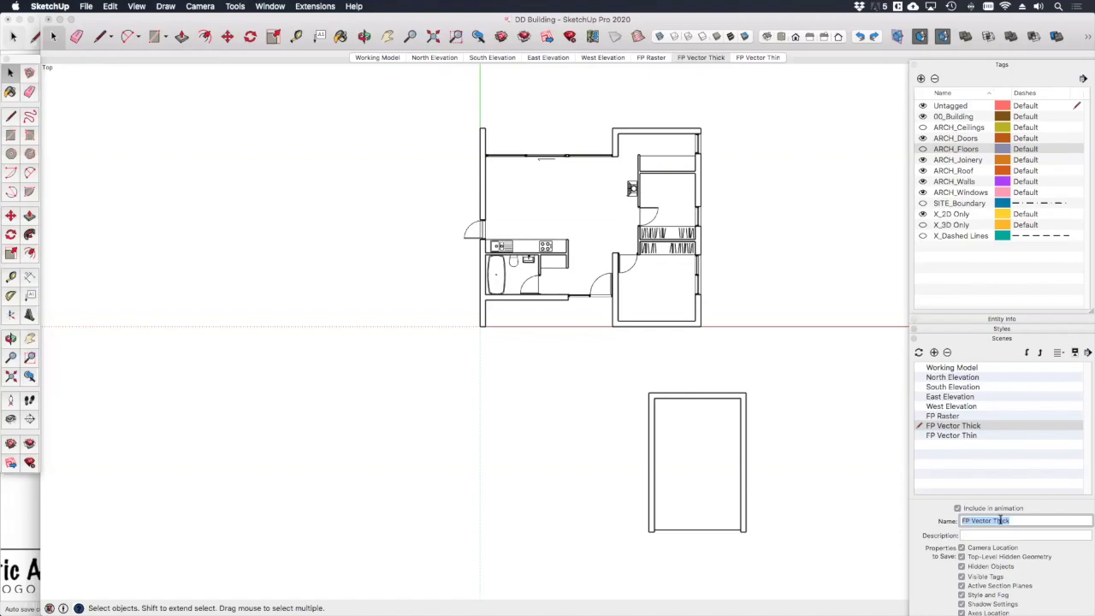
Hide the Doors, Windows, X_2D Only and Roof tags and update the FP Vector Thick scene
click(922, 138)
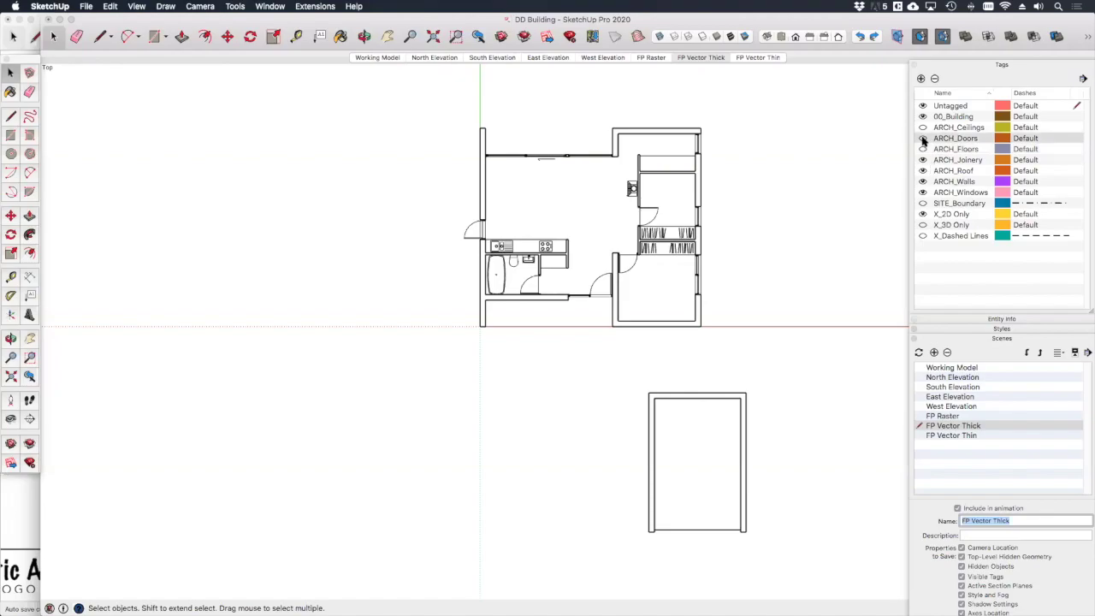
click(922, 193)
click(923, 216)
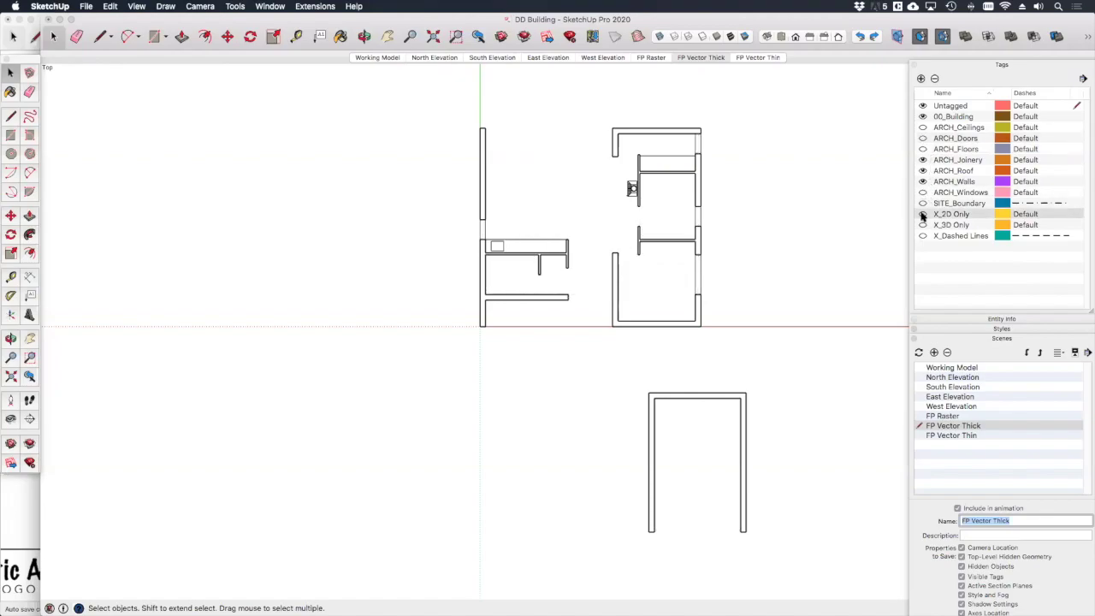
click(923, 169)
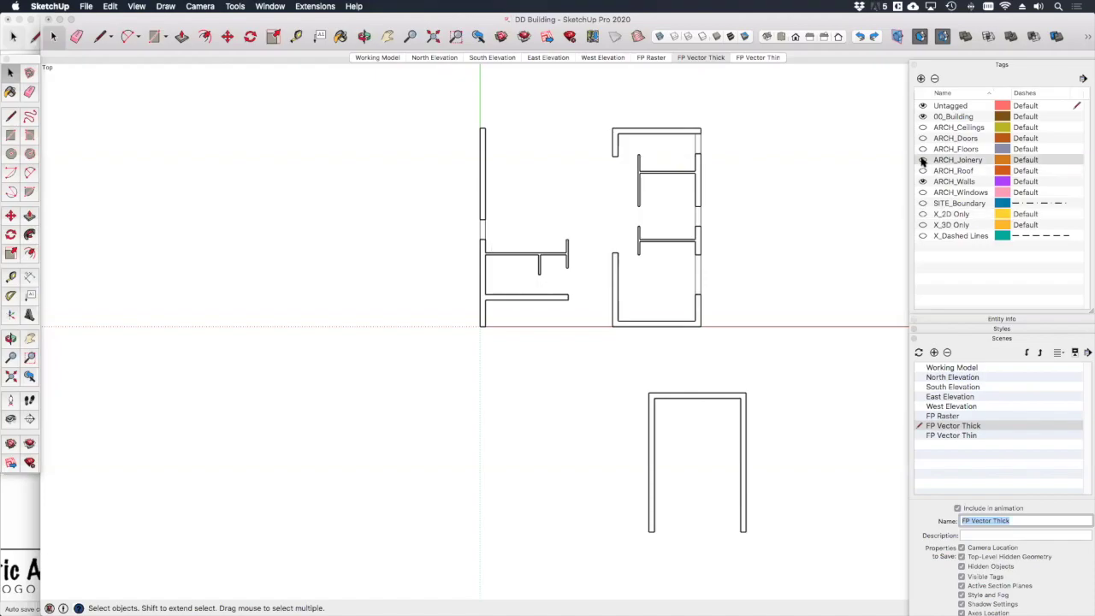
right_click(707, 62)
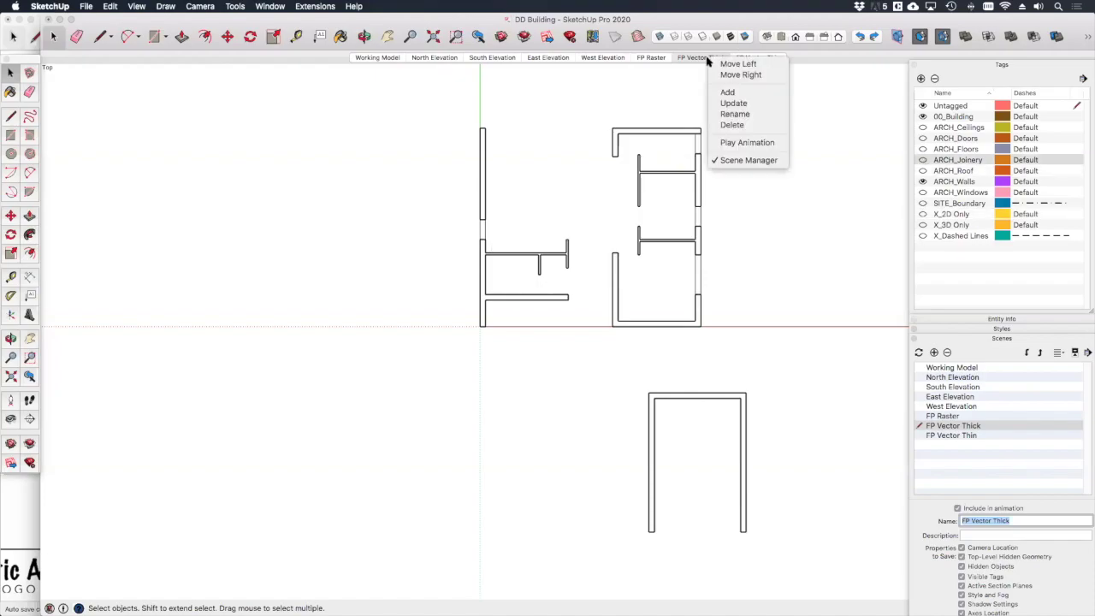
click(734, 103)
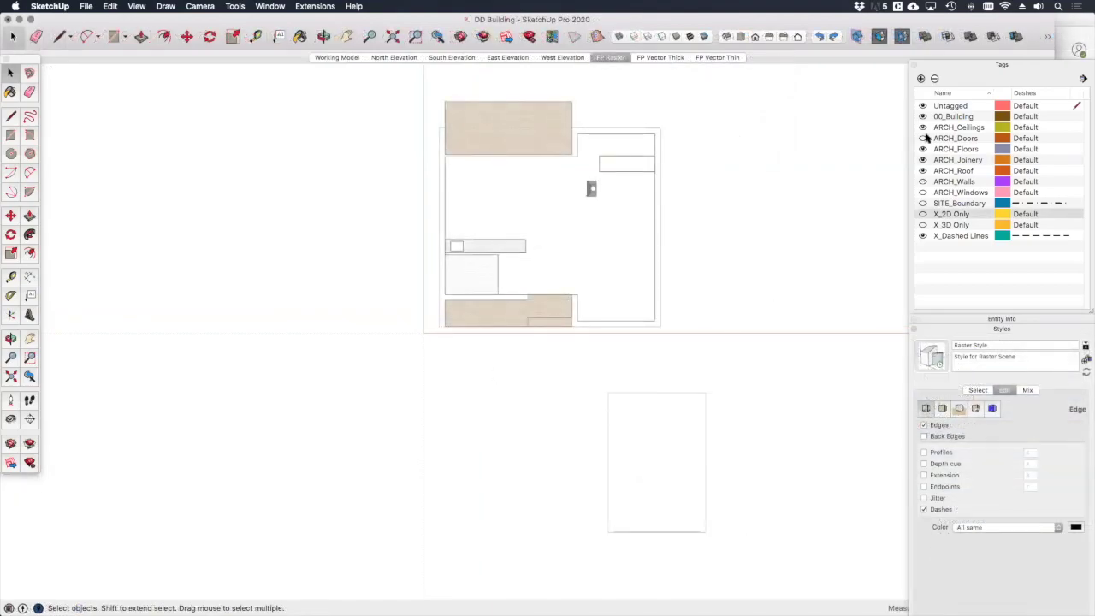
Show the X_2D Only tag again and copy the raster style as Raster No Edges
click(922, 214)
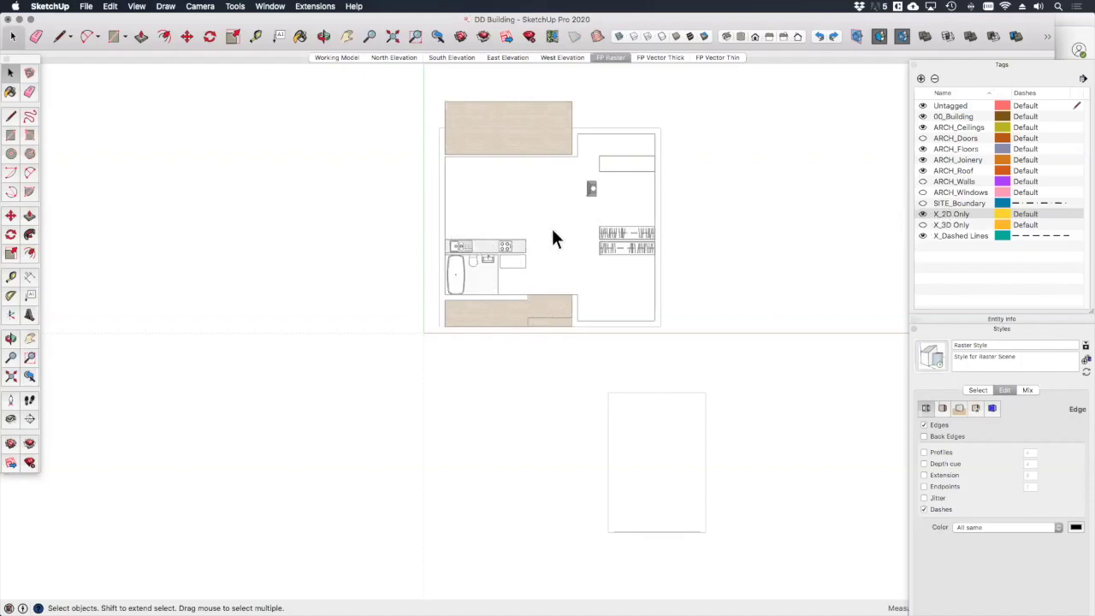
click(926, 235)
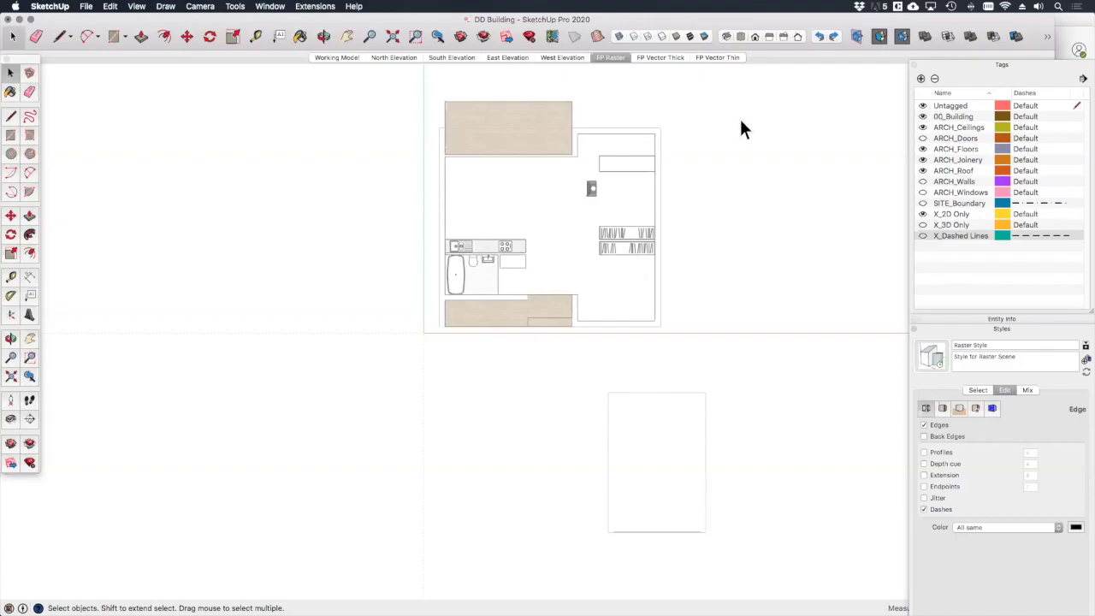
click(980, 390)
click(1087, 360)
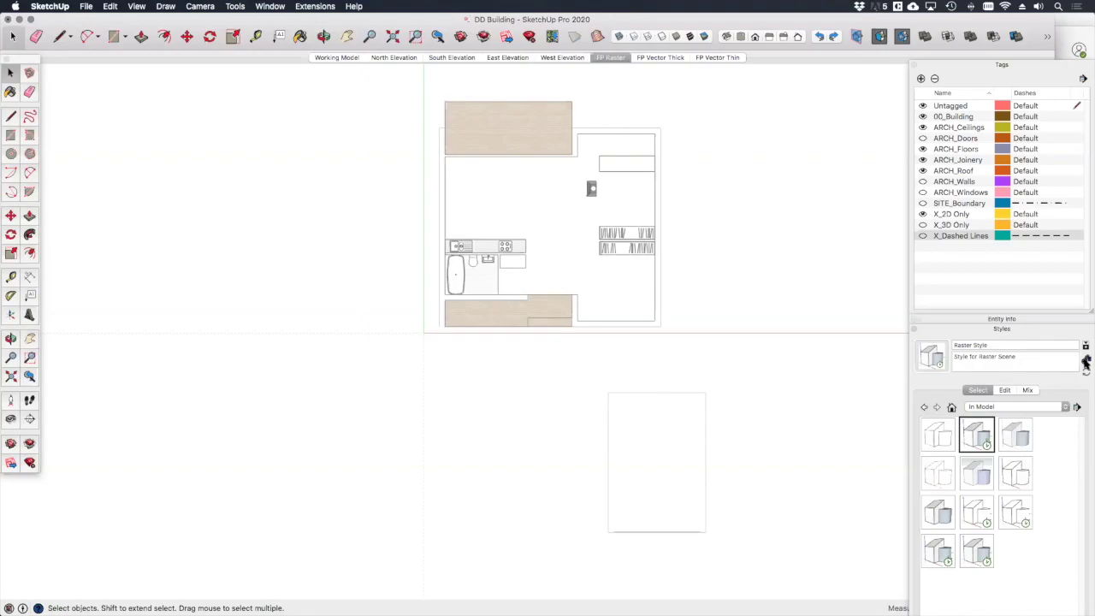
click(993, 345)
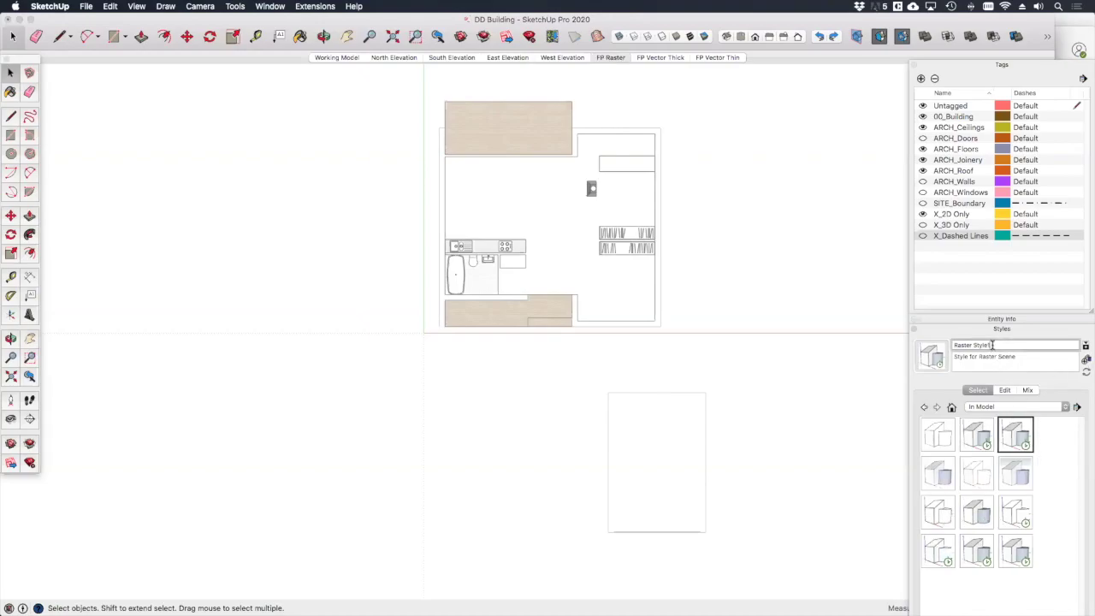
text(R)
key(Return)
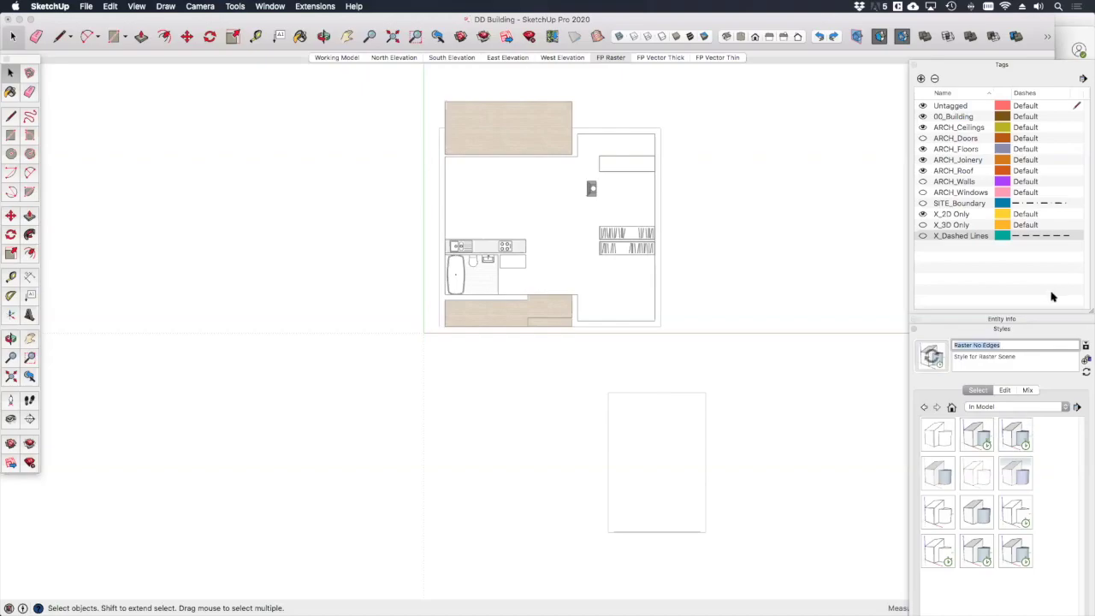
Turn edges off in the Raster No Edges style after comparing on and off
click(1005, 390)
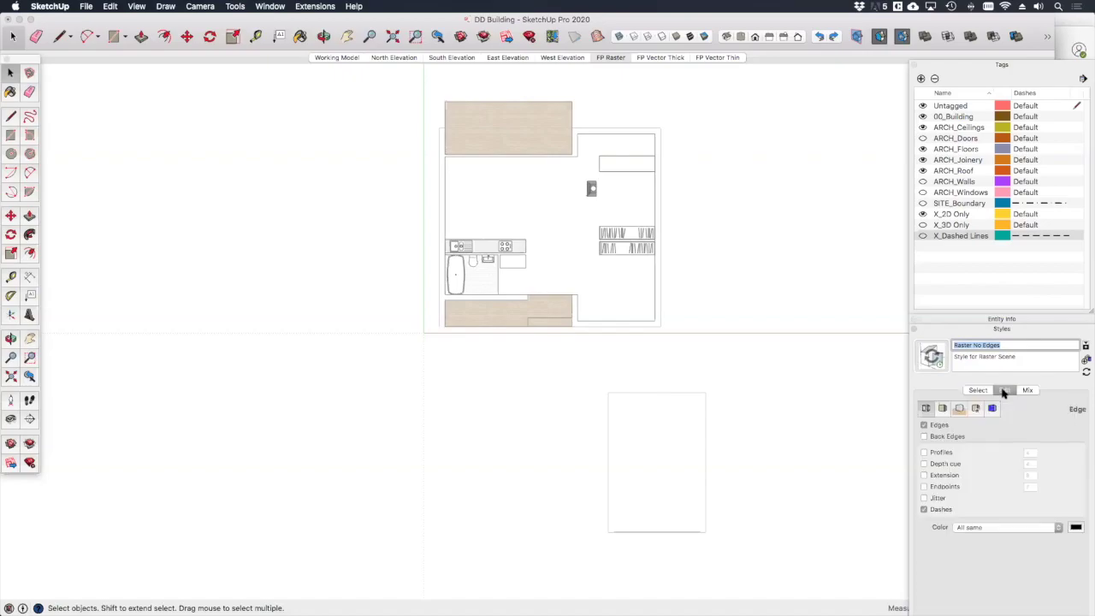
click(924, 425)
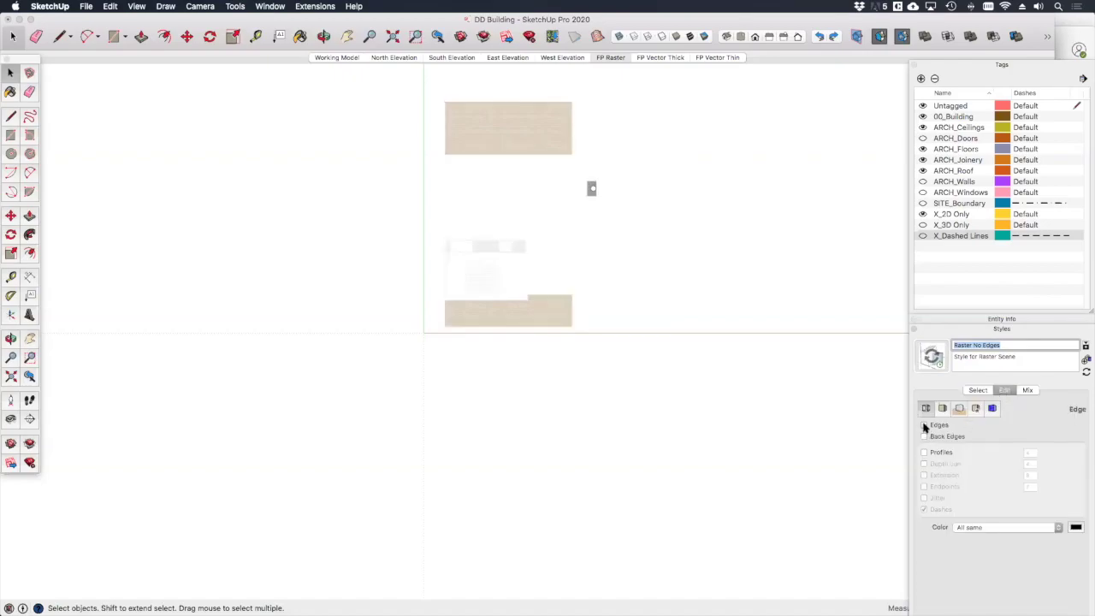
click(924, 425)
click(924, 425)
click(924, 425)
click(924, 425)
Zoom to frame the raster floor plan and bring up the FP Raster scene tab's options
scroll(487, 274, up, 1)
scroll(472, 267, up, 3)
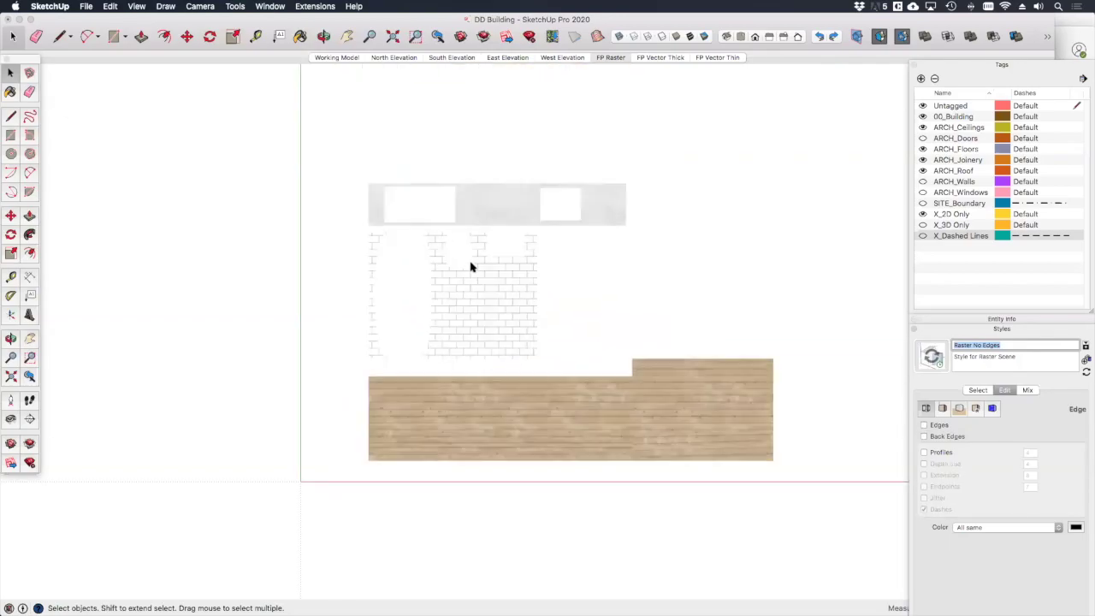
scroll(471, 267, up, 2)
scroll(471, 267, up, 2)
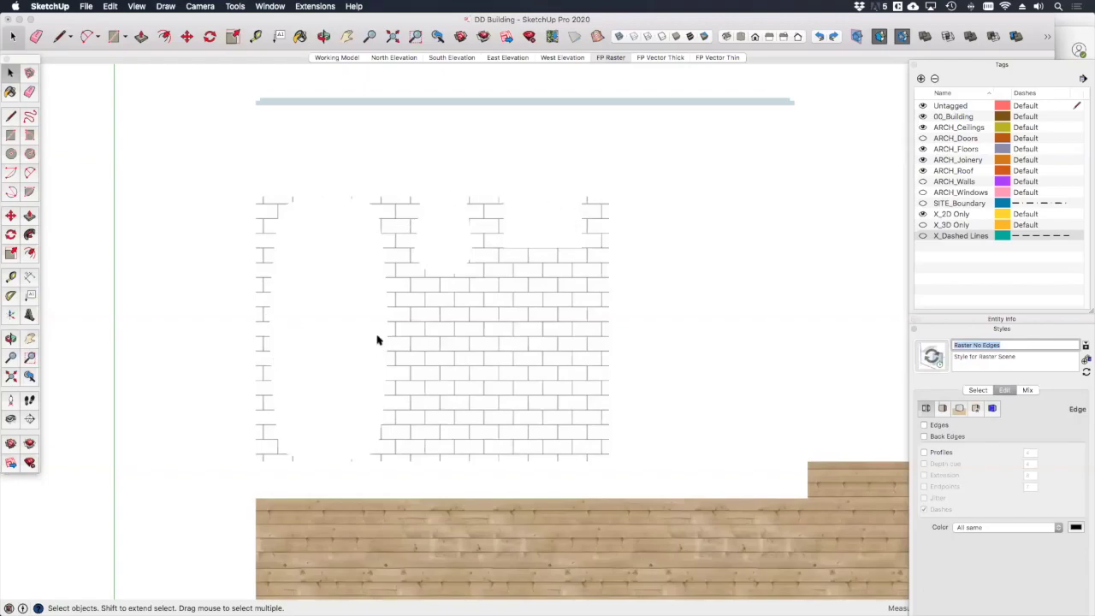
scroll(379, 340, down, 2)
scroll(379, 340, down, 2)
scroll(377, 247, up, 2)
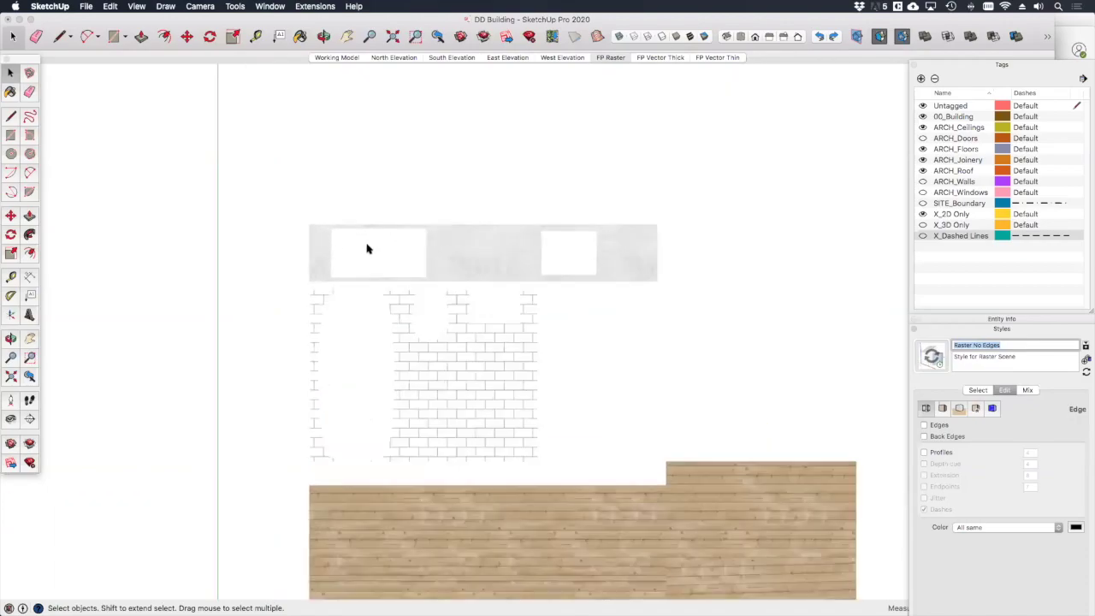
scroll(398, 239, up, 1)
scroll(505, 311, down, 2)
scroll(504, 310, down, 1)
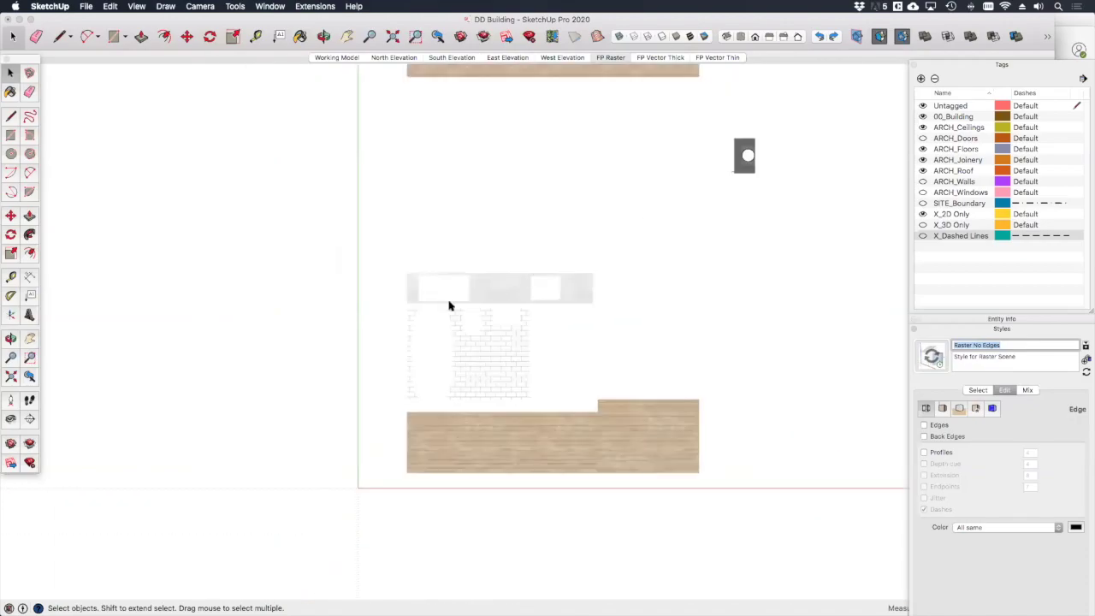
scroll(450, 308, down, 1)
scroll(425, 310, down, 1)
scroll(617, 252, up, 1)
right_click(610, 58)
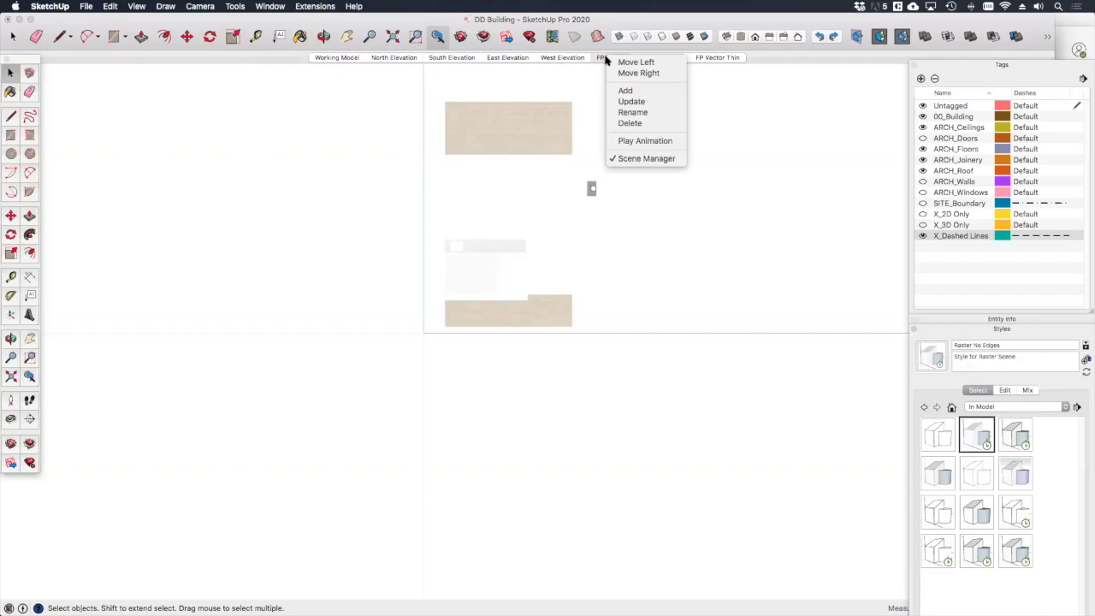
Update the FP Raster scene to the current view and save the SketchUp model
click(625, 103)
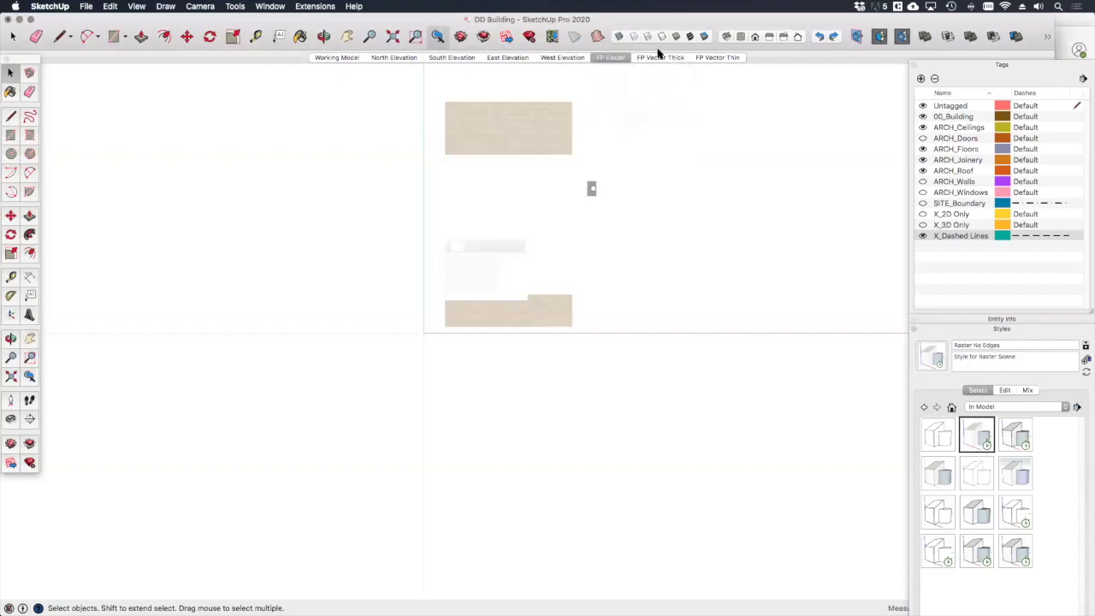
click(86, 6)
click(103, 81)
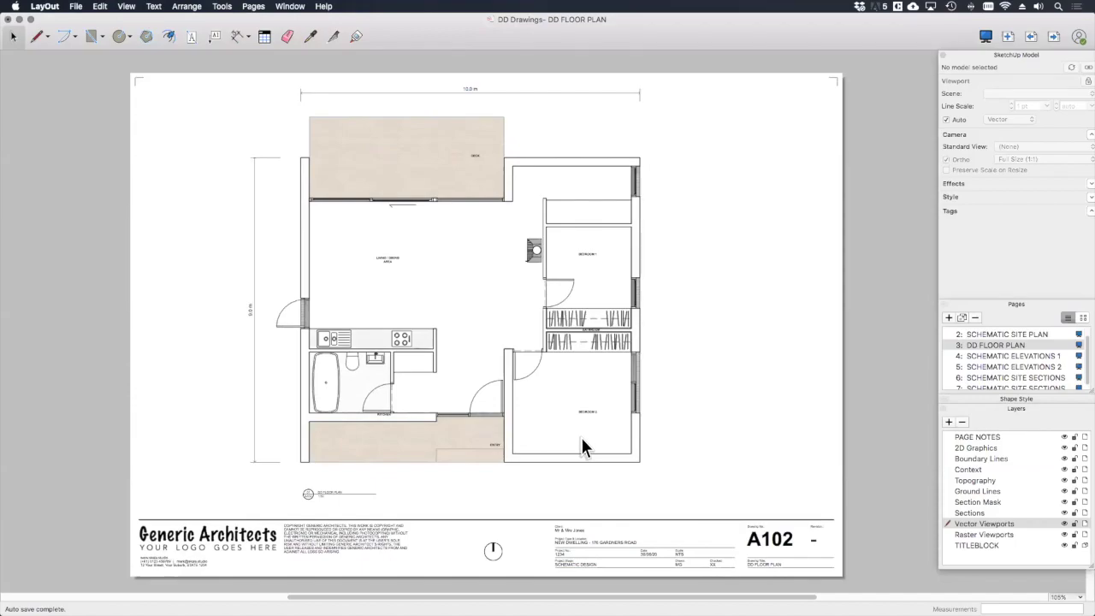
In LayOut, update the floor-plan viewport's model reference from the saved model
click(511, 180)
right_click(512, 180)
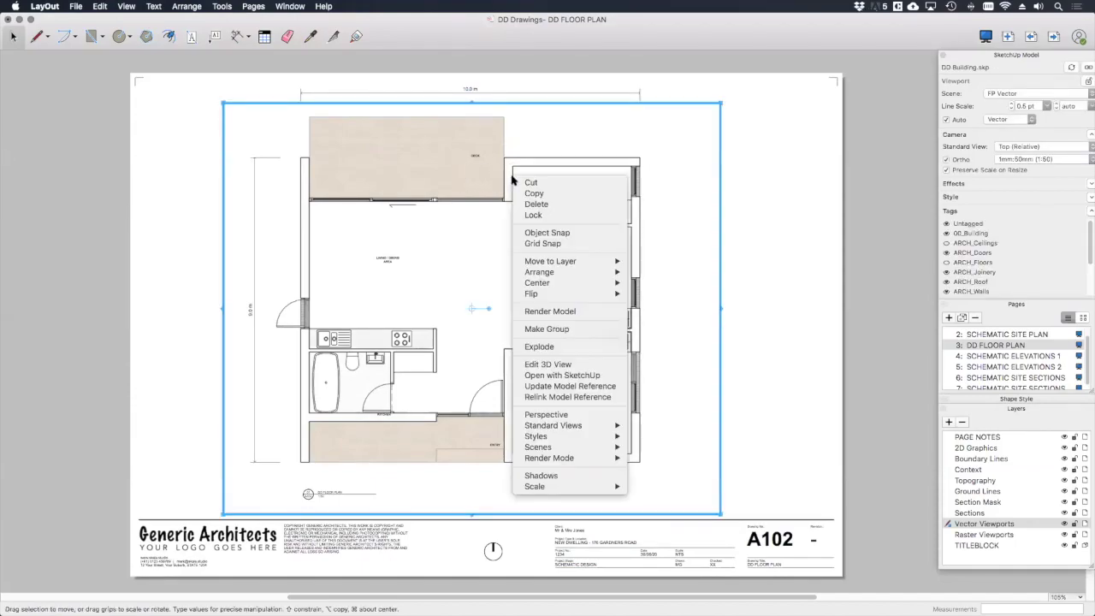
click(611, 391)
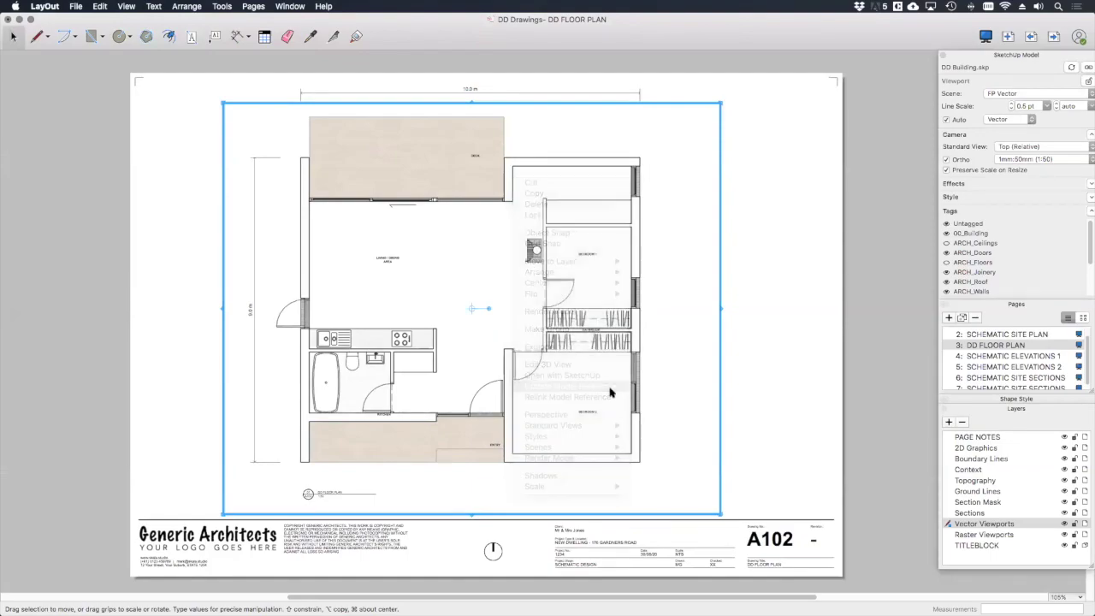
click(795, 304)
scroll(808, 376, up, 2)
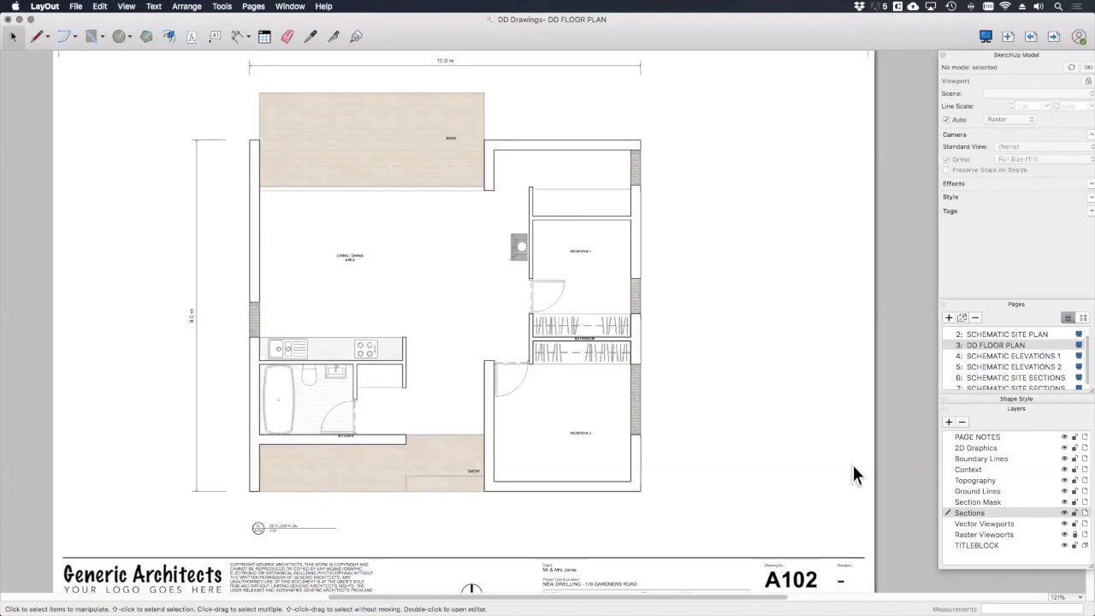
click(462, 308)
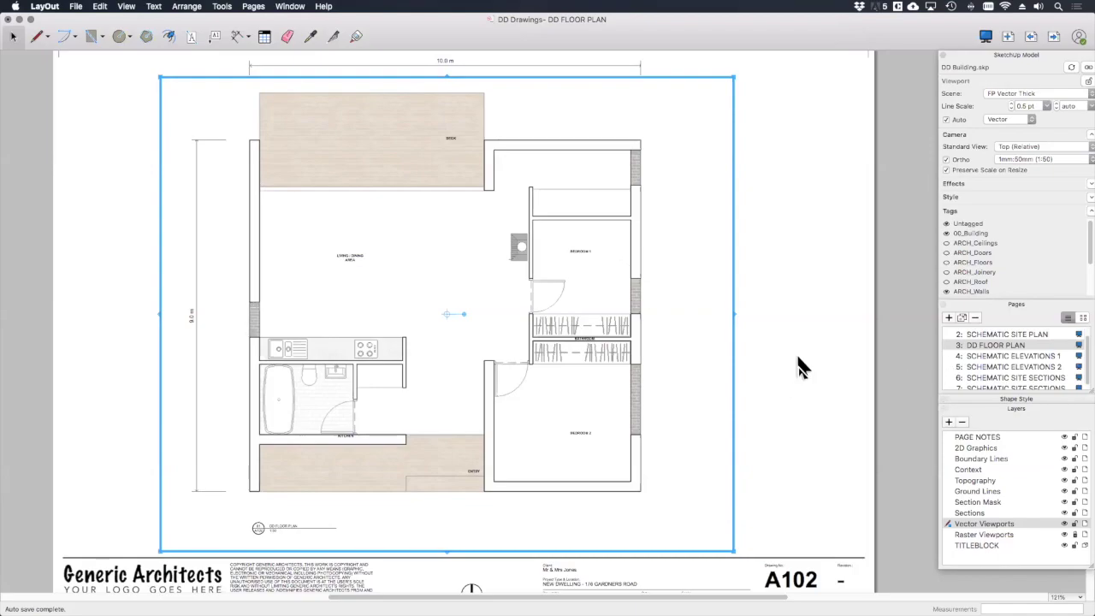
Rename the Vector Viewports layer to 'Vector Thick Viewports'
double_click(994, 525)
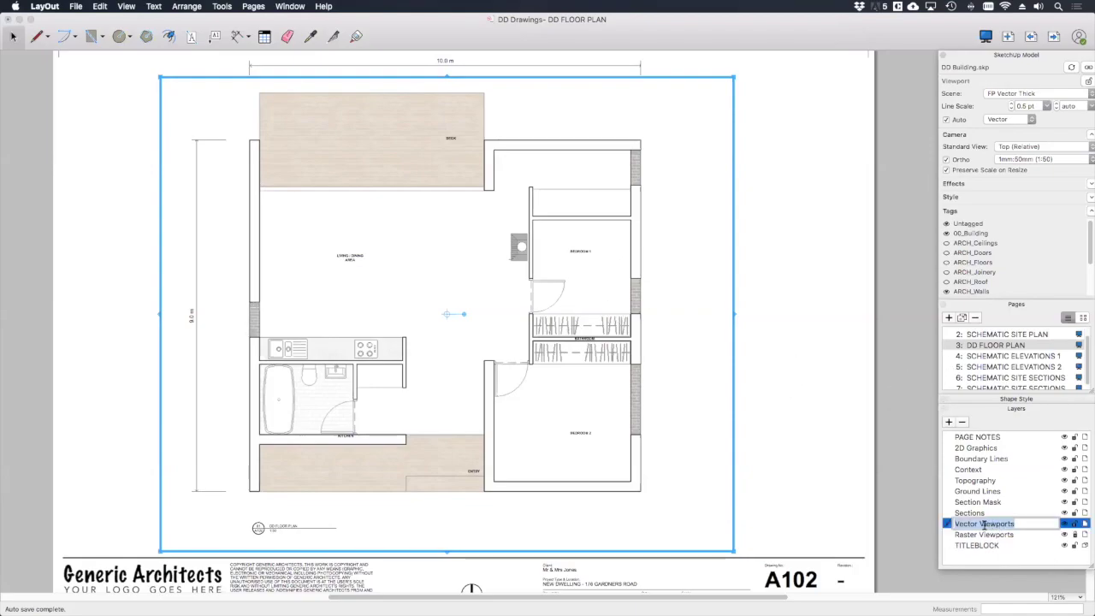
click(980, 524)
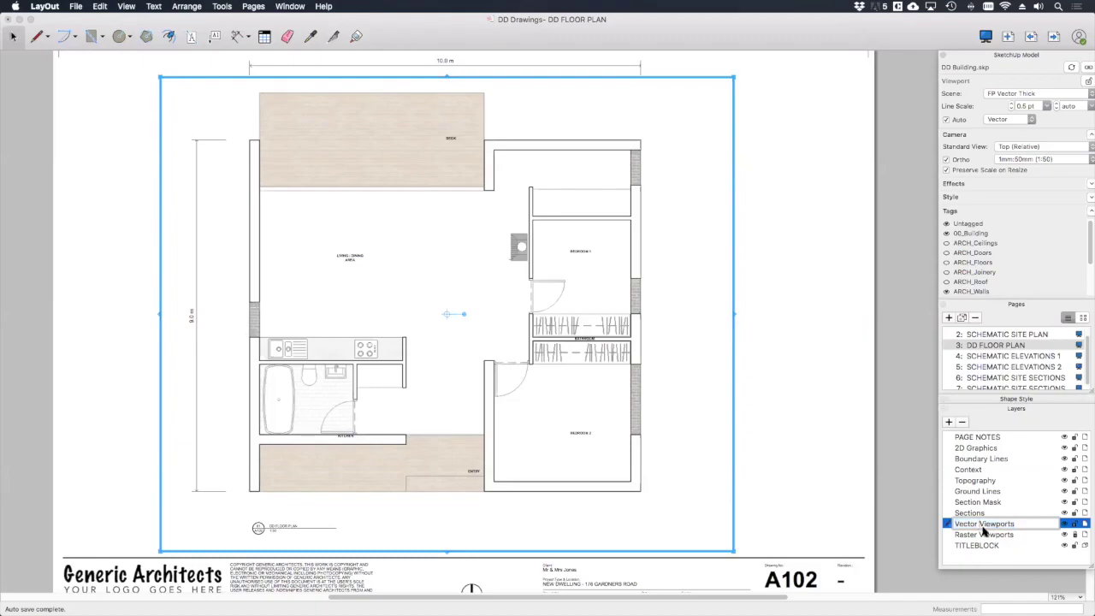
text(Thick)
key(Return)
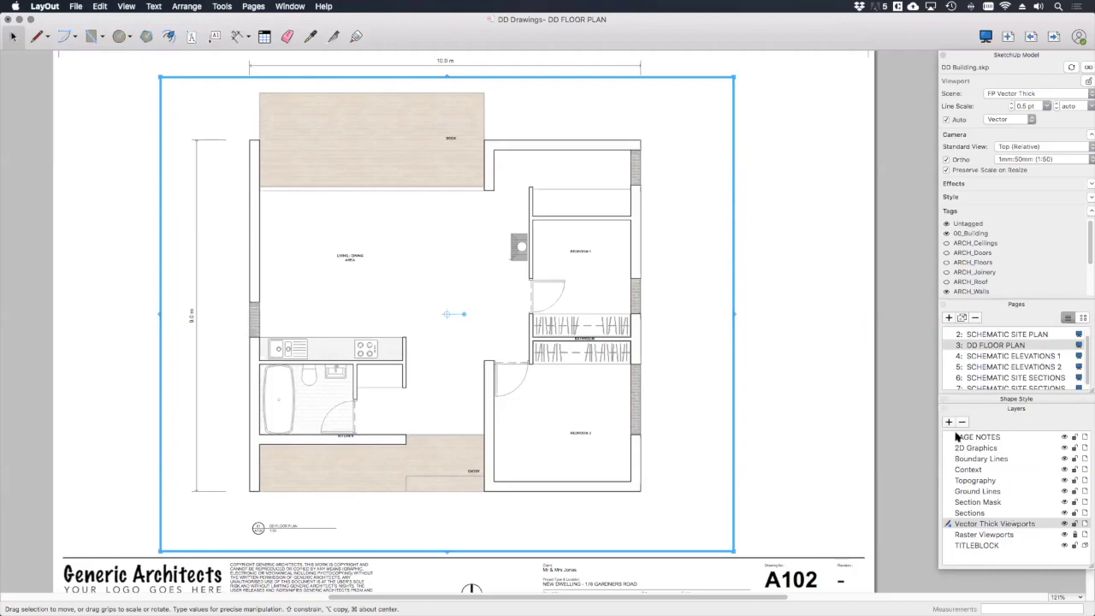
Add a 'Vector Thin Viewports' layer and keep Vector Thick Viewports stacked above it
click(948, 422)
text(V)
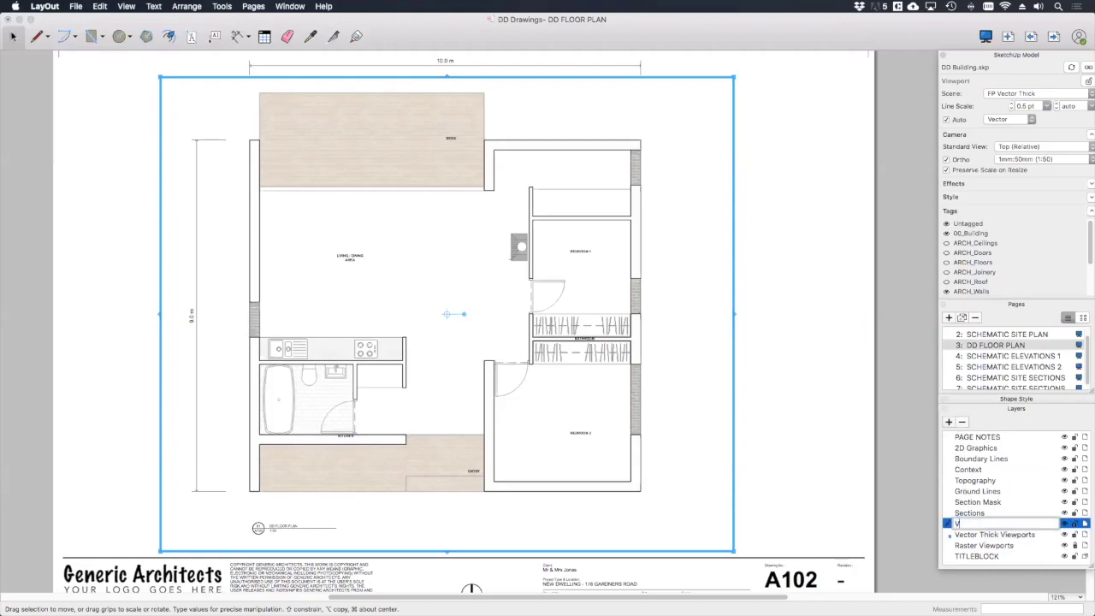
text(ector Thin V)
text(iewports)
key(Return)
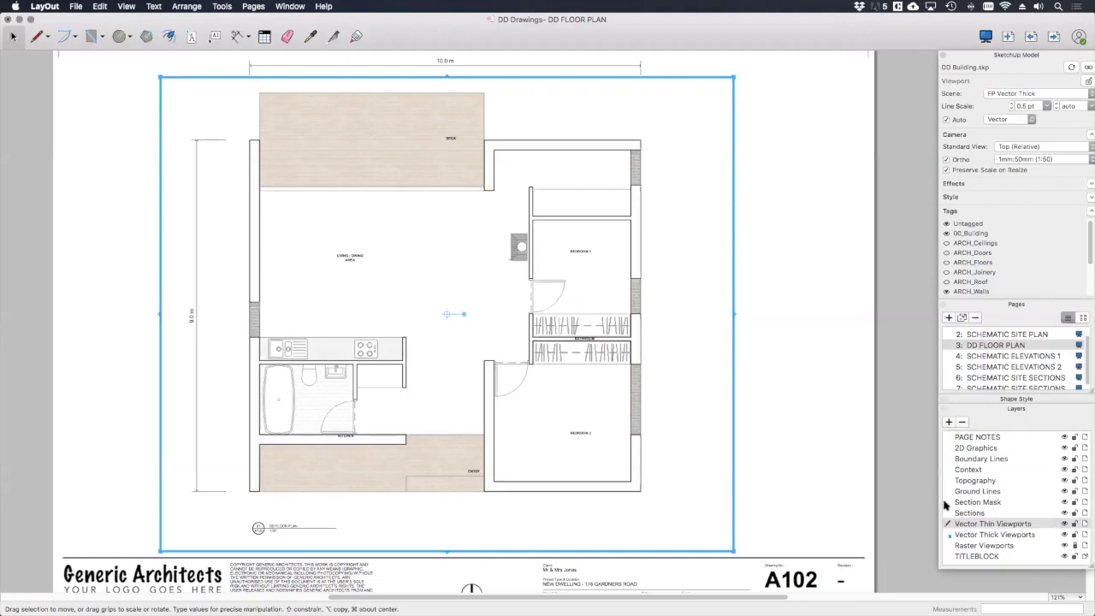
click(992, 535)
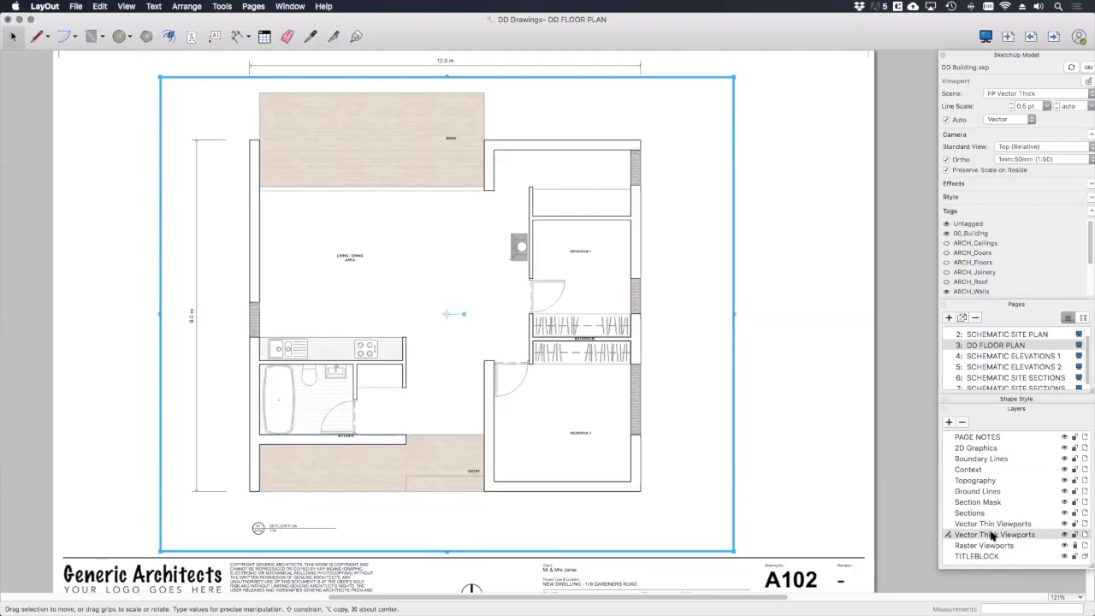
drag(991, 535, 988, 524)
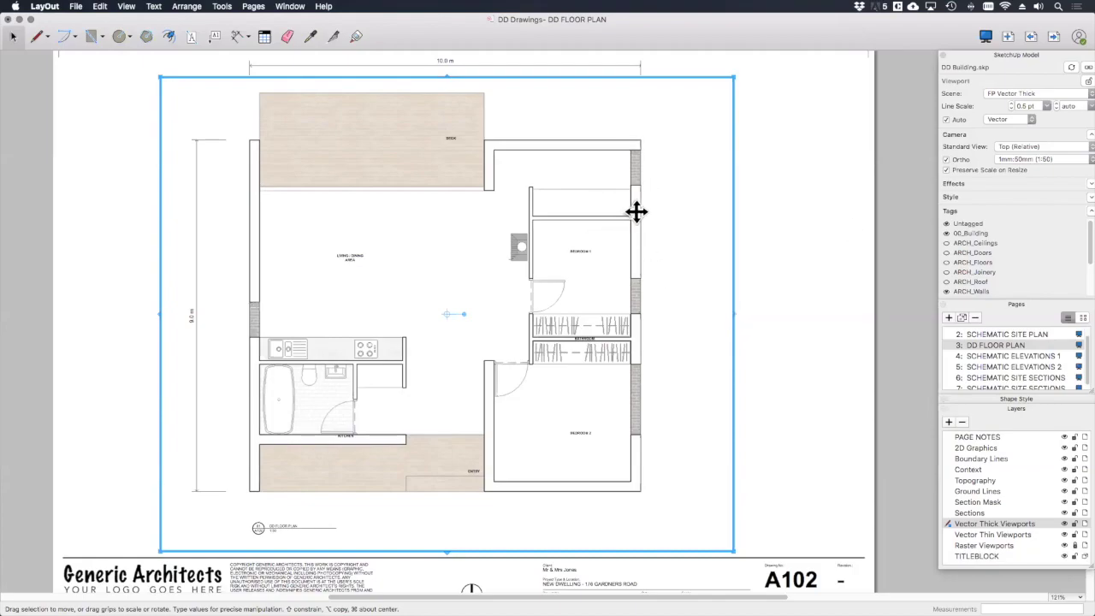
Paste a floor plan viewport copy set to the FP Vector Thin scene on the Vector Thin Viewports layer
click(801, 229)
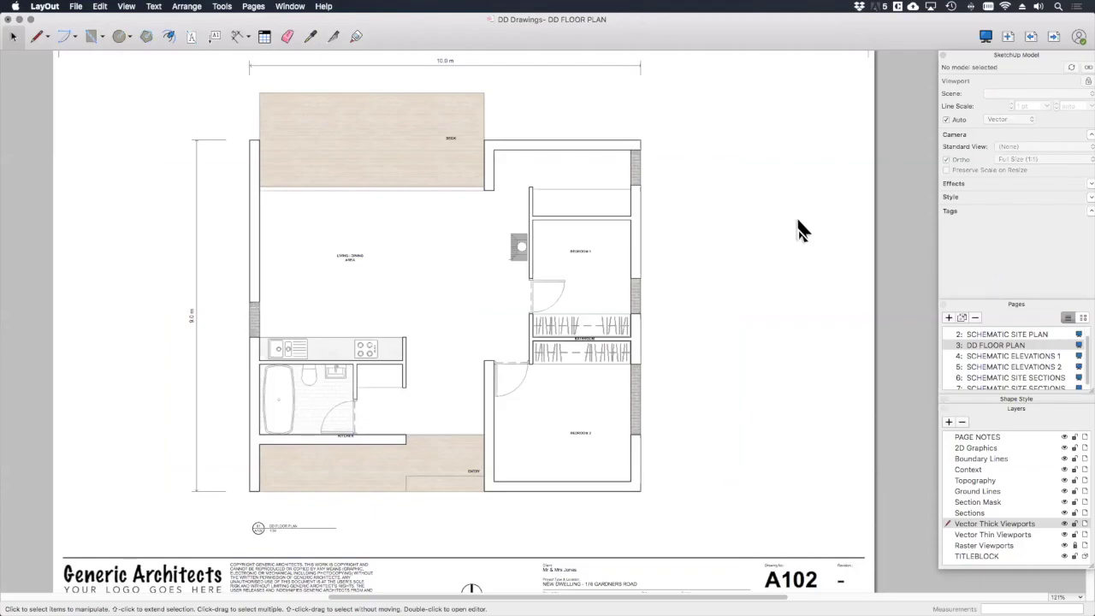
key(super+a)
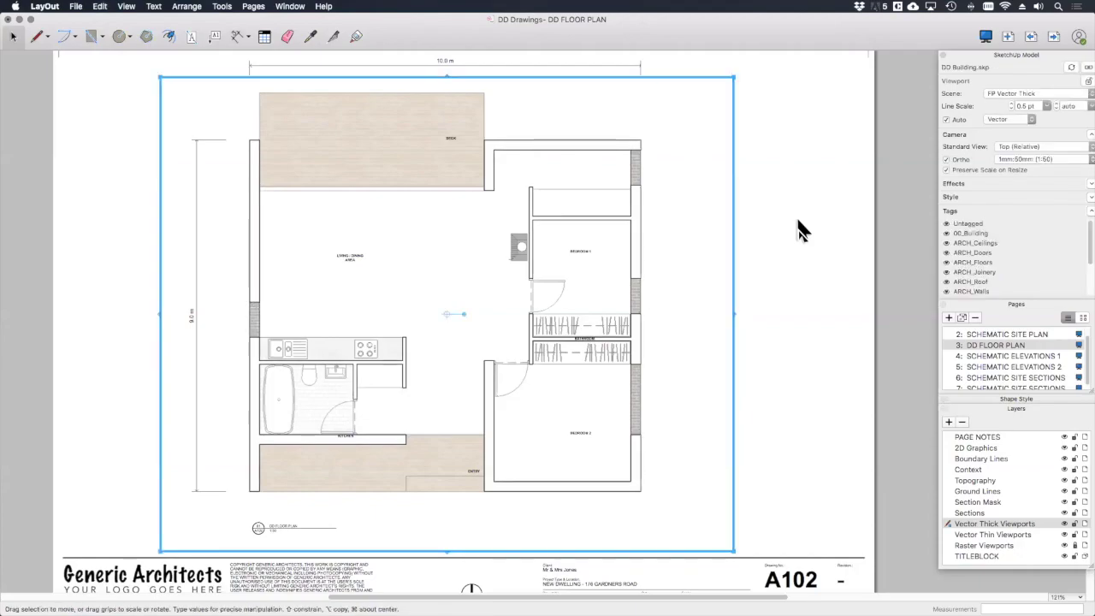
click(1088, 94)
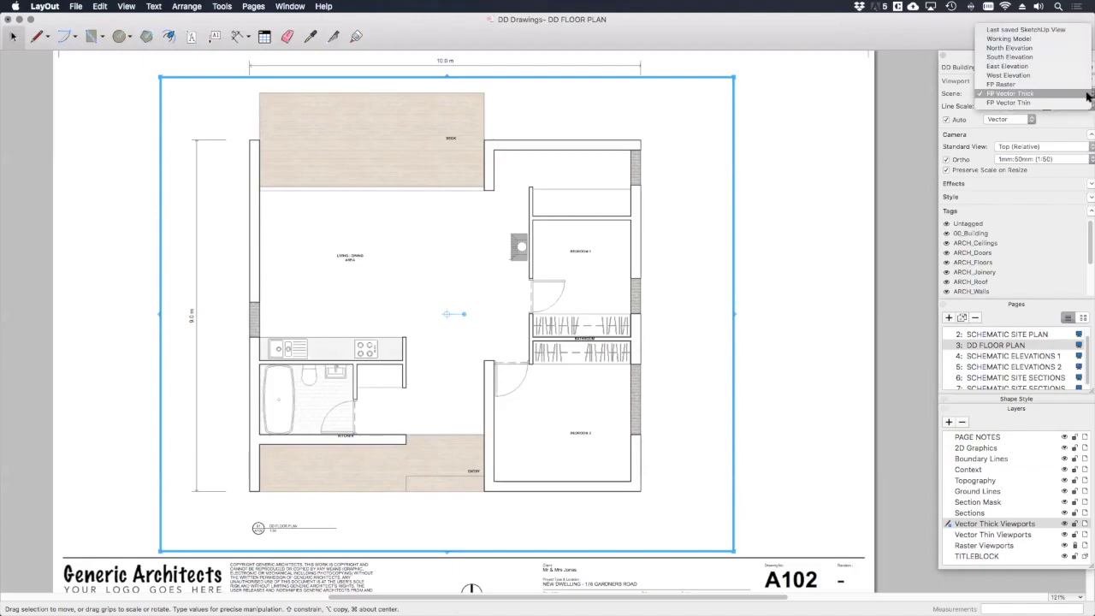
click(1042, 105)
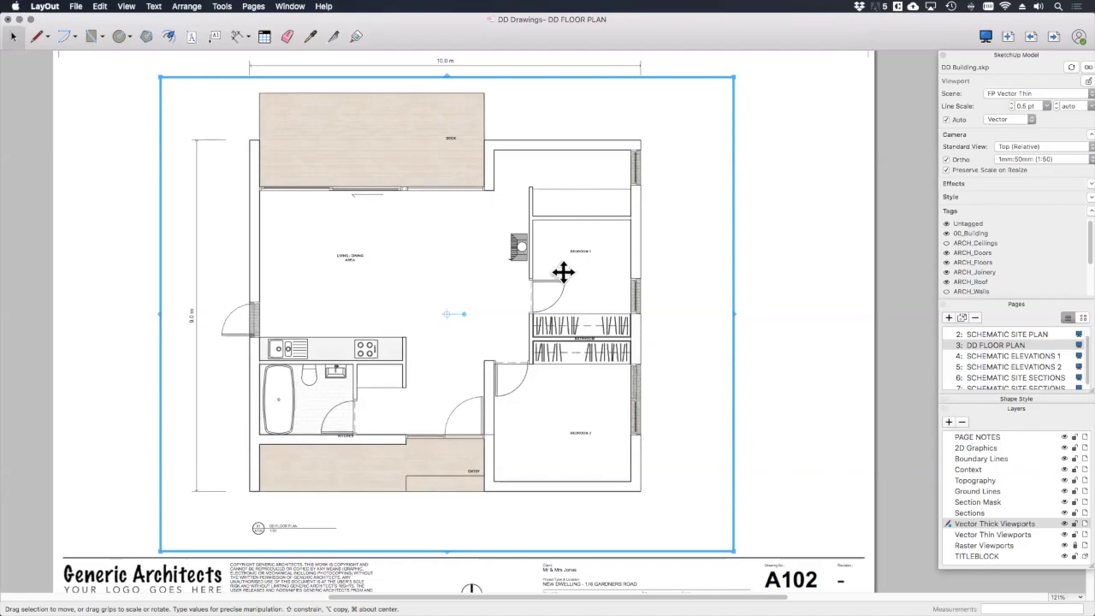
right_click(733, 190)
mouse_move(771, 276)
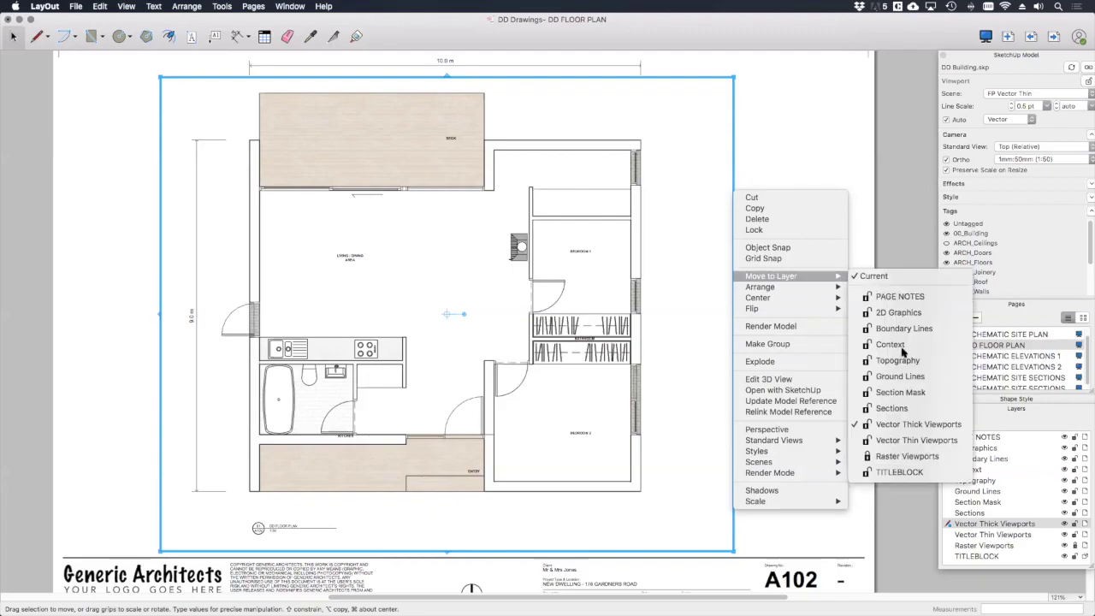
click(909, 440)
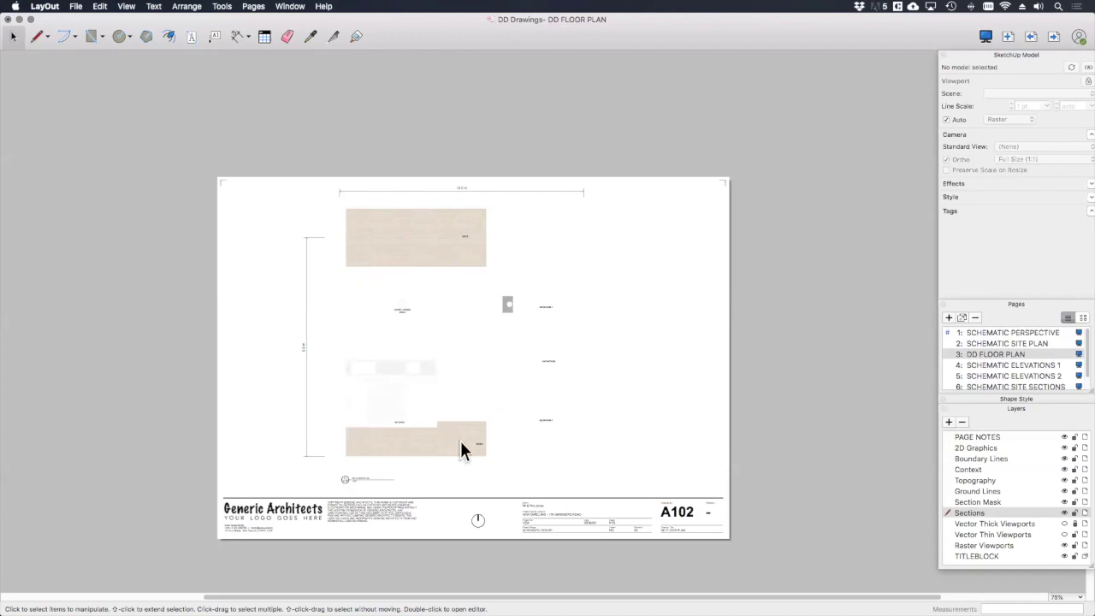
click(1065, 535)
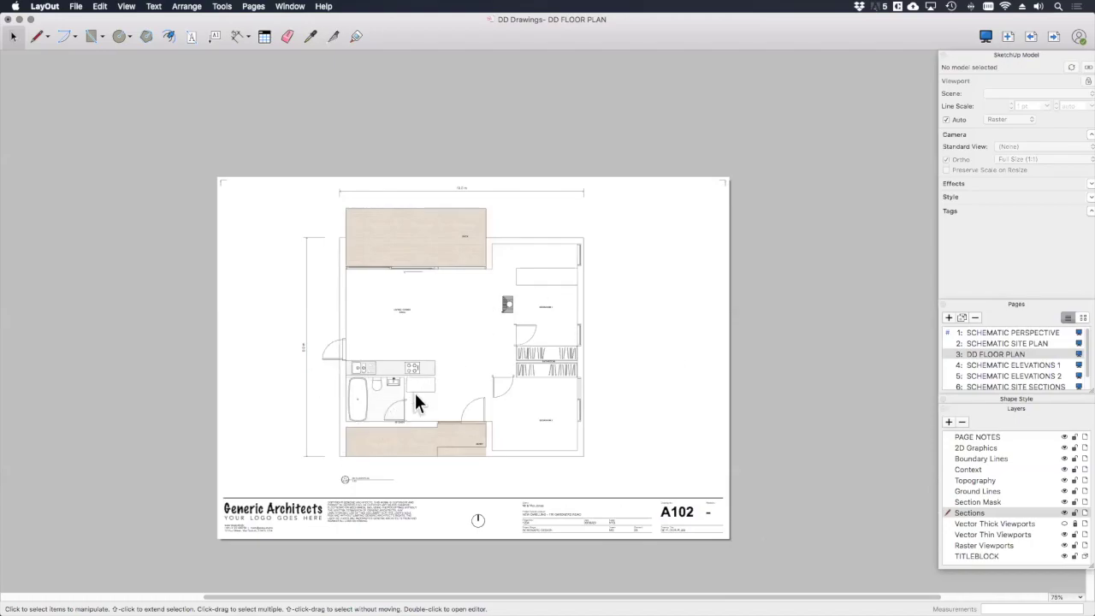
scroll(476, 436, up, 5)
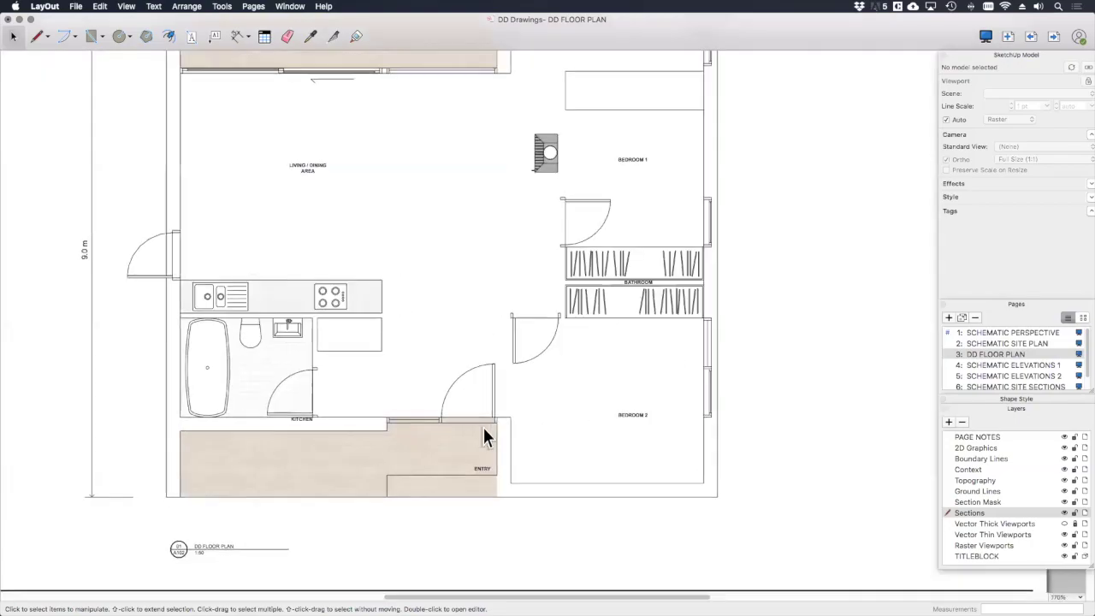
scroll(482, 435, up, 3)
scroll(470, 479, down, 1)
scroll(482, 442, down, 1)
scroll(513, 468, down, 5)
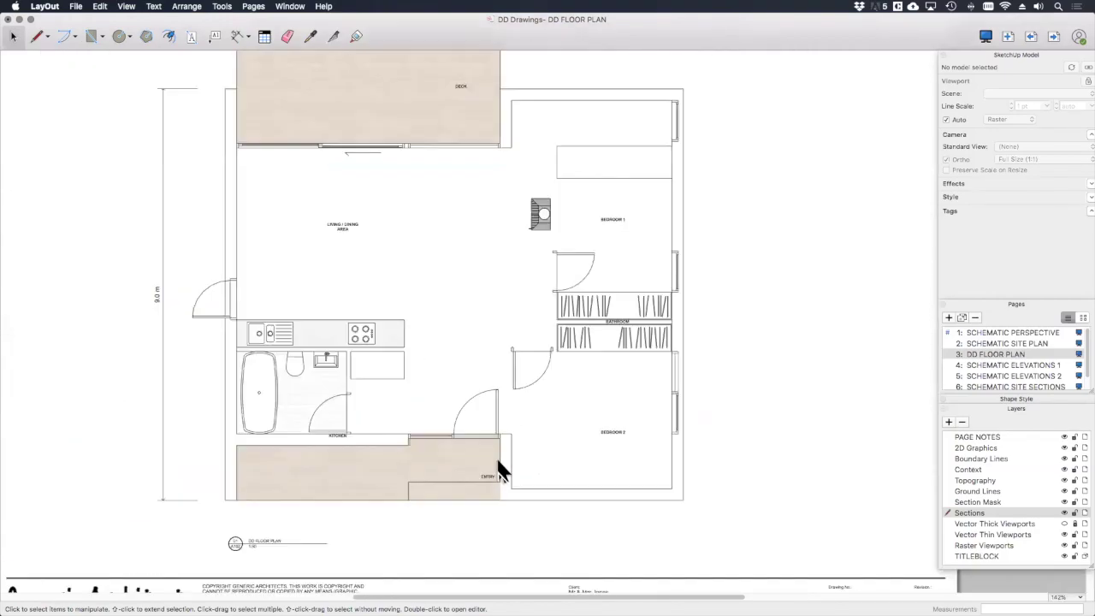
scroll(498, 469, up, 2)
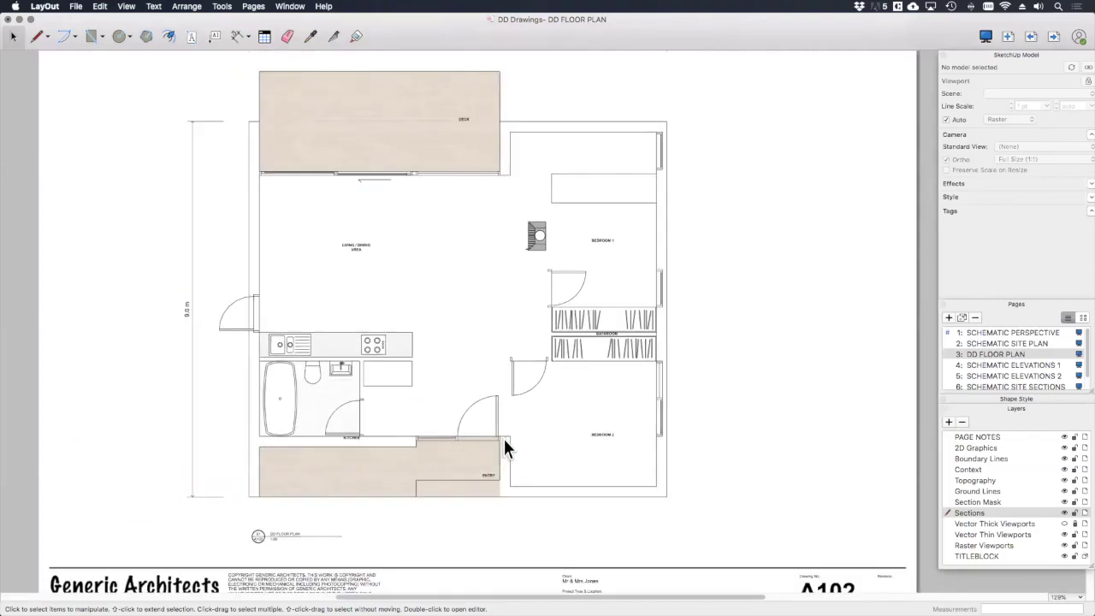
scroll(504, 441, down, 1)
scroll(458, 358, down, 3)
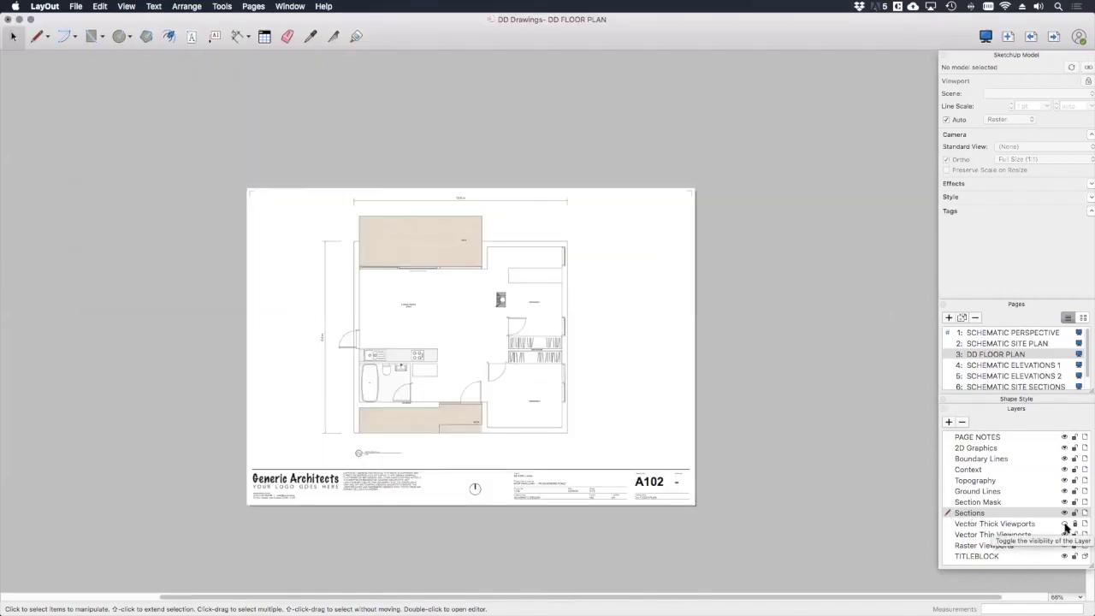
click(1065, 524)
scroll(524, 452, up, 2)
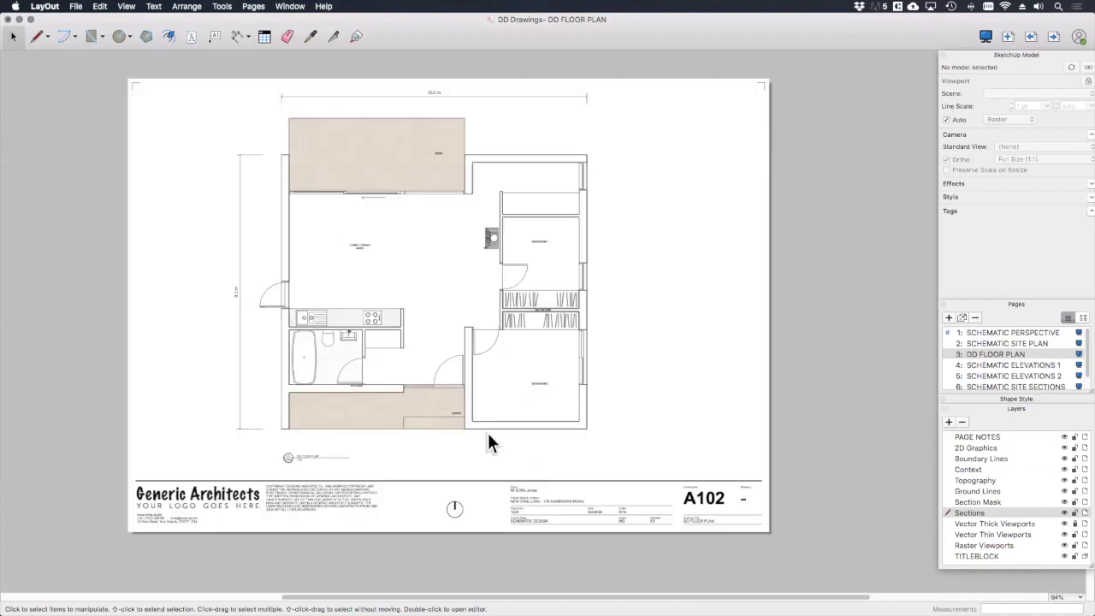
scroll(488, 433, up, 2)
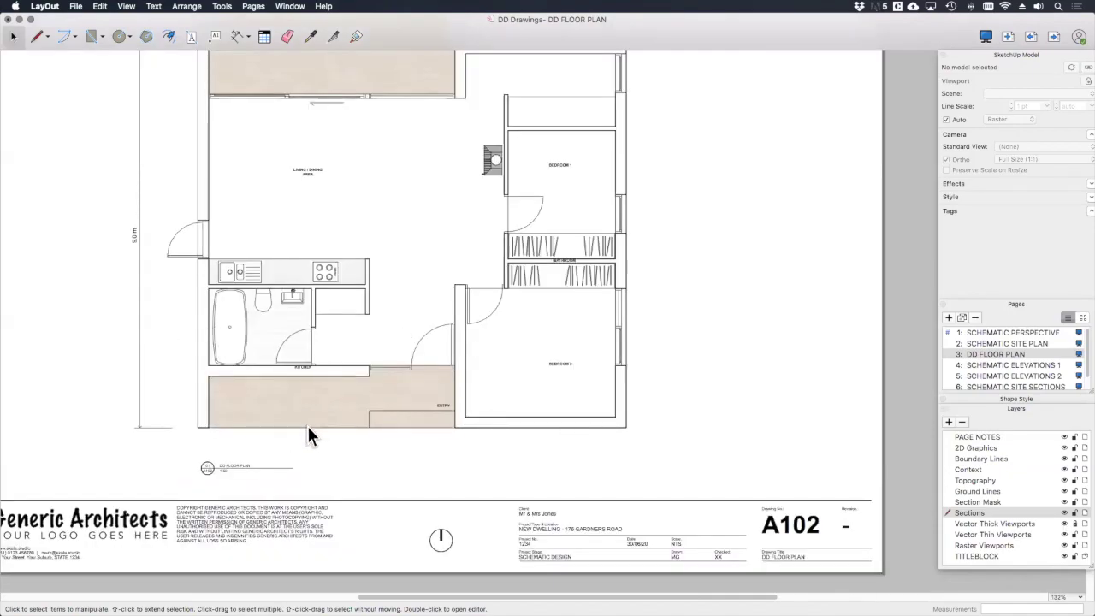
scroll(307, 426, down, 2)
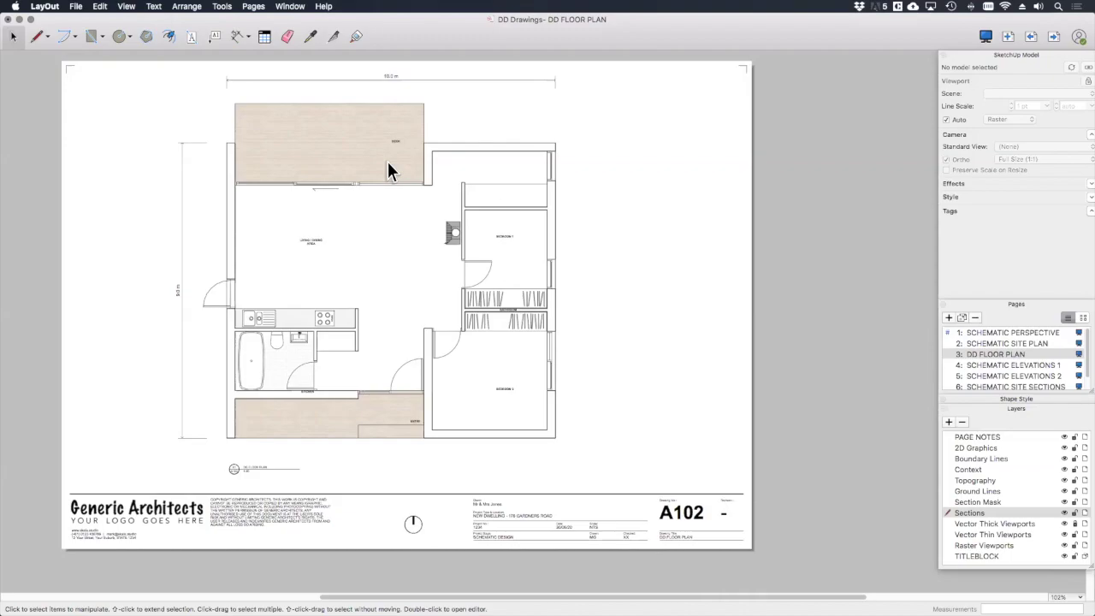